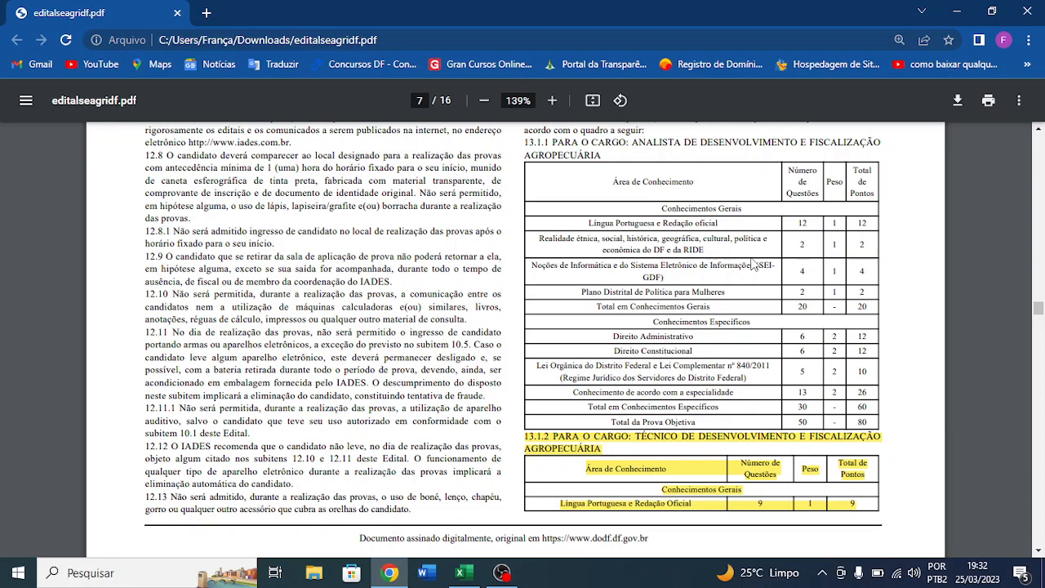
- Switch to the CICLO DE ESTUDOS SEAGRI workbook in Excel and enlarge the weekly timetable on the cronograma de estudos sheet
left_click(472, 576)
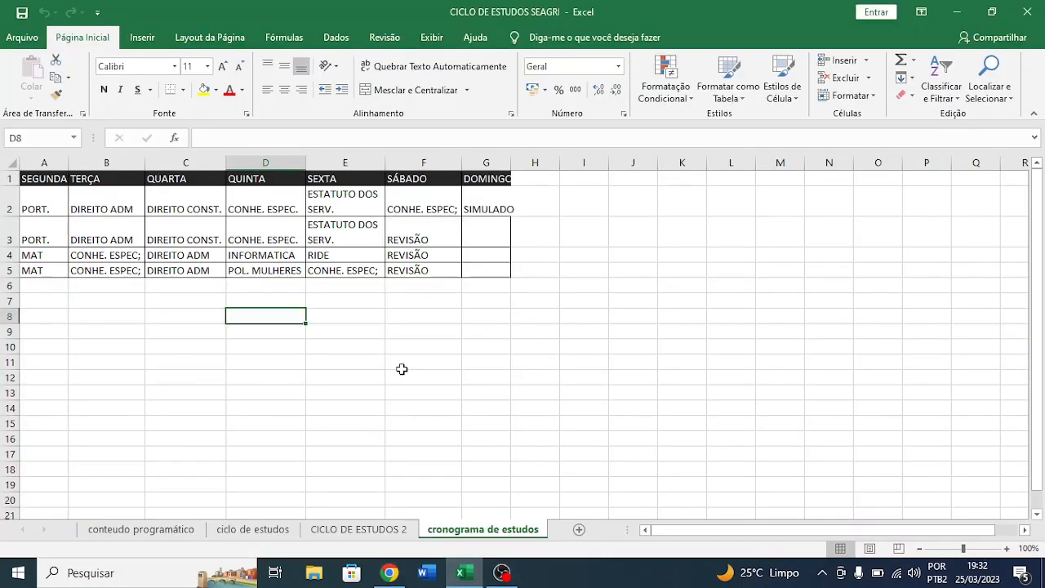
scroll(73, 301, "up", 2)
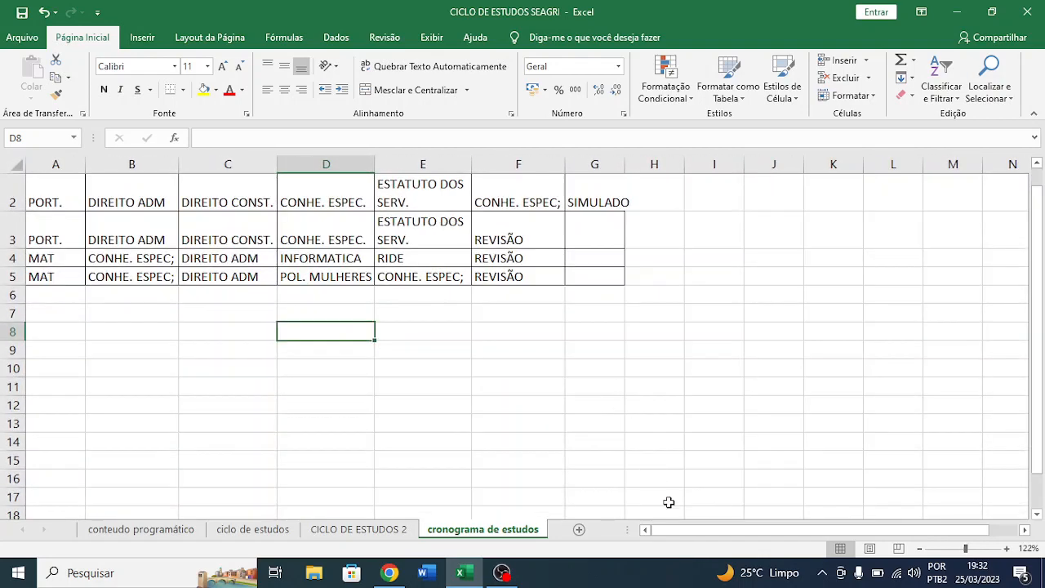
scroll(554, 379, "up", 1)
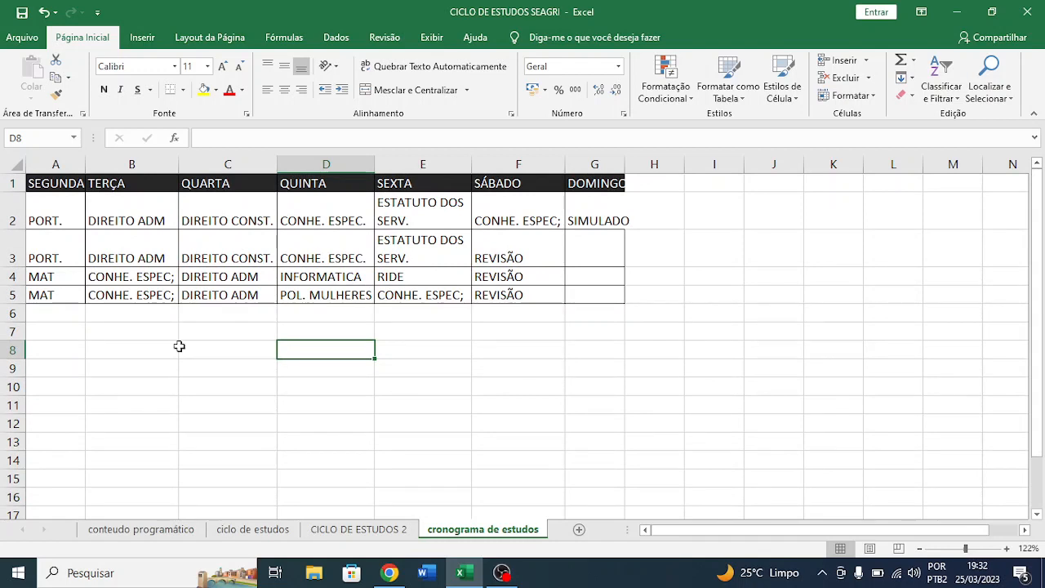
- Examine the first subject blocks under SEGUNDA and TERÇA, including PORT., MAT and DIREITO ADM, and the full timetable A1:G5
left_click(65, 220)
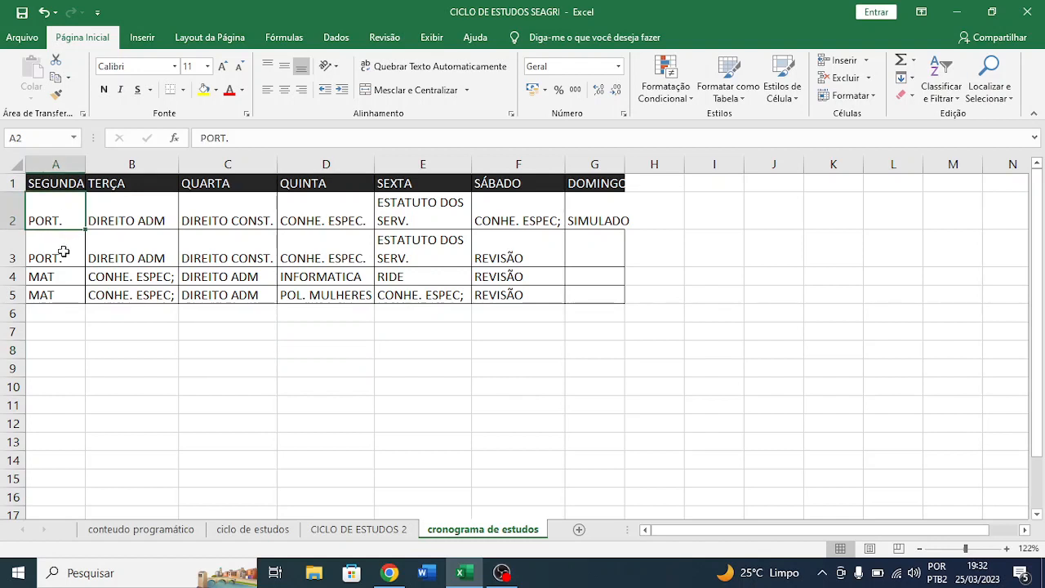
left_click(63, 252)
left_click_drag(61, 278, 63, 294)
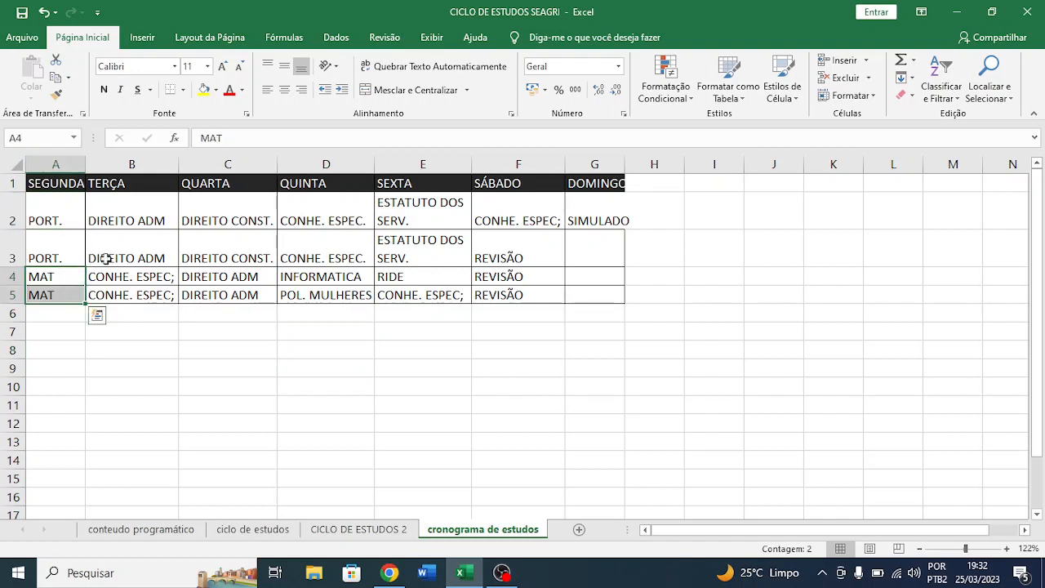
left_click_drag(133, 212, 128, 238)
left_click(131, 222)
left_click(128, 236)
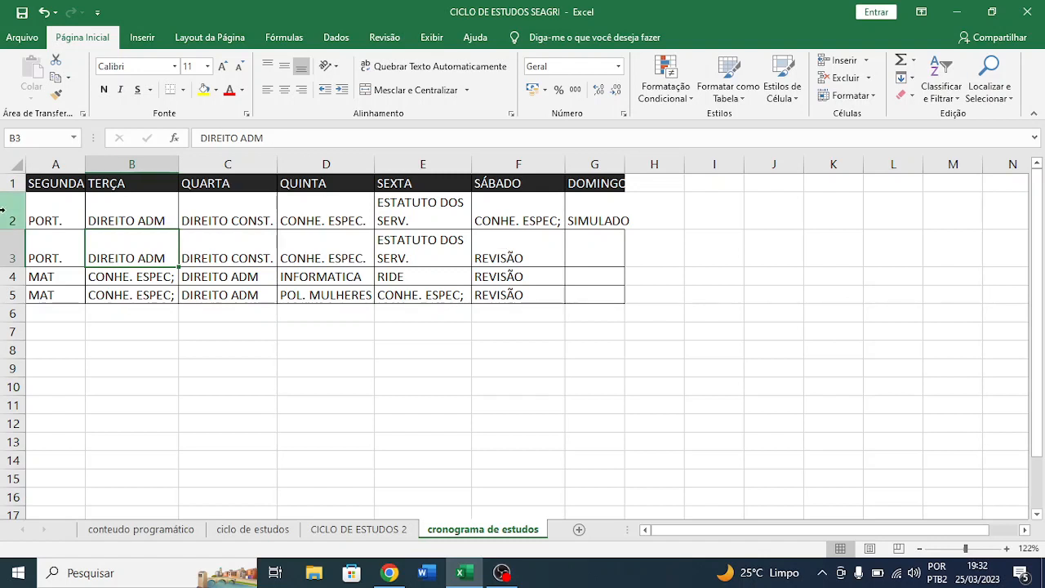
left_click(53, 184)
left_click_drag(53, 185, 607, 295)
left_click(606, 295)
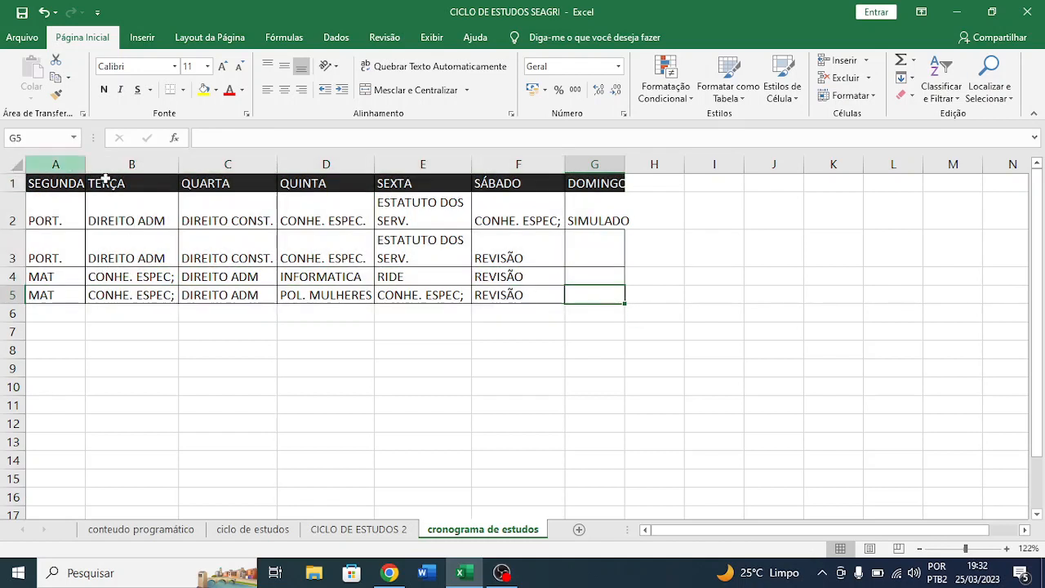
- Compare the four daily subject blocks in rows 2 to 5 of the SEGUNDA, TERÇA and QUARTA columns
left_click(67, 222)
left_click_drag(67, 233, 68, 287)
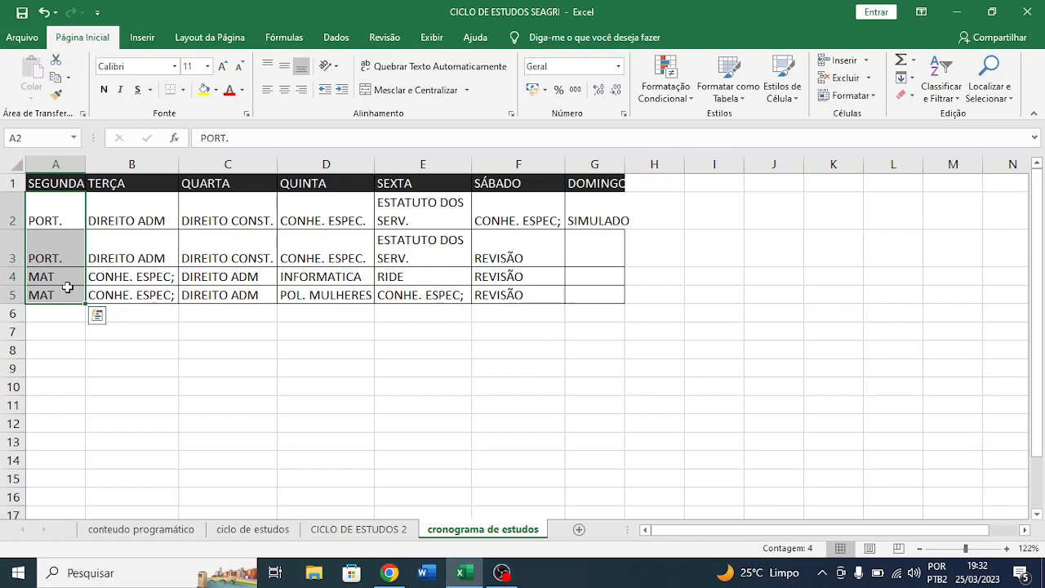
left_click(135, 216)
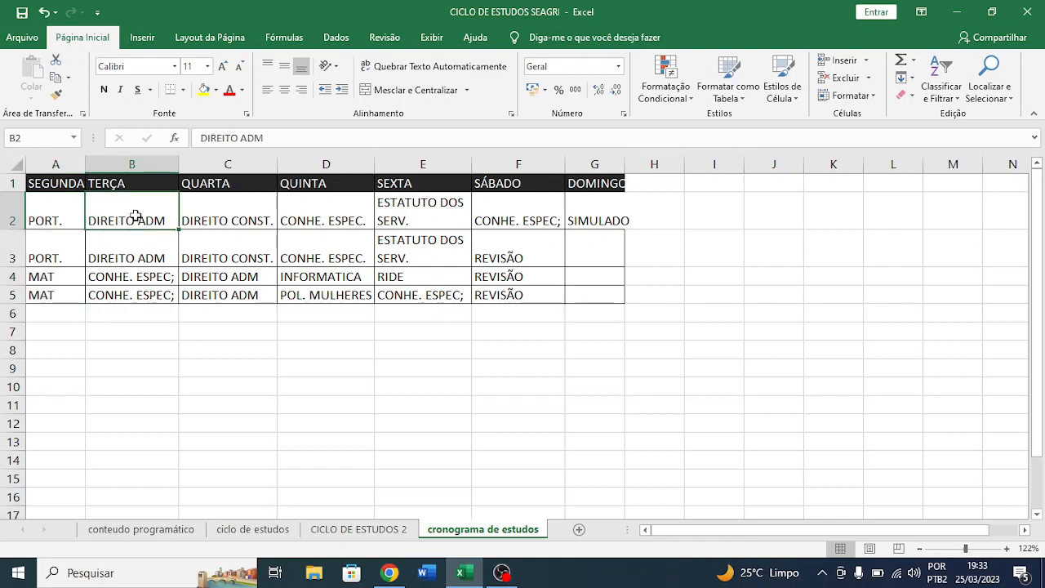
left_click_drag(136, 216, 133, 250)
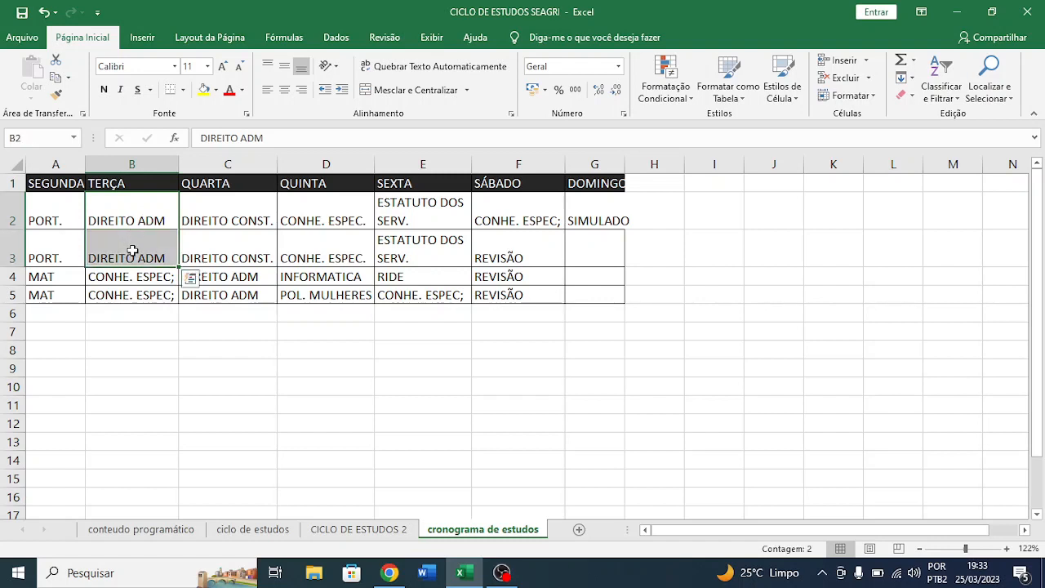
left_click(133, 250)
left_click_drag(117, 299, 154, 208)
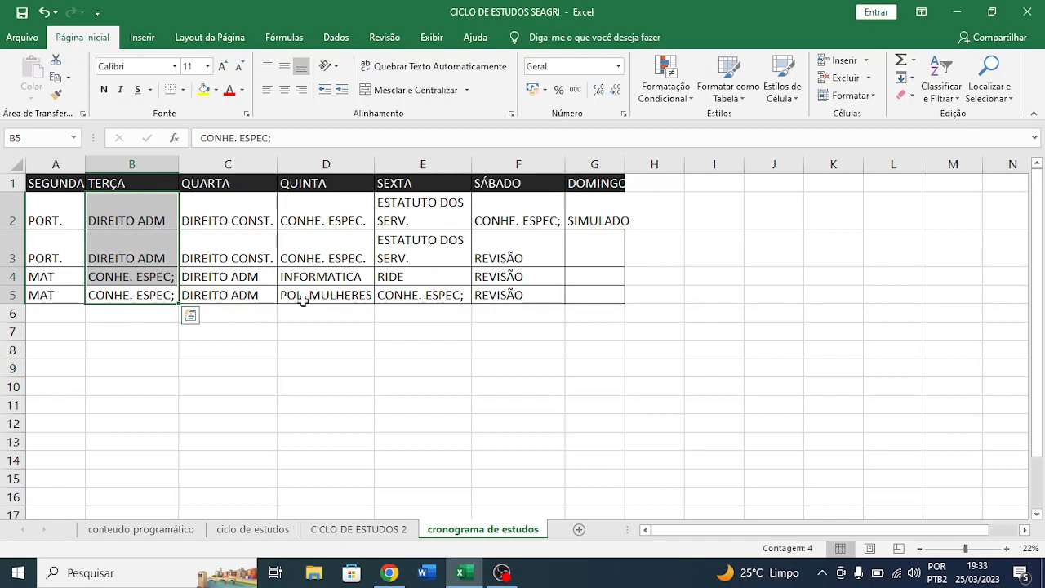
left_click(264, 223)
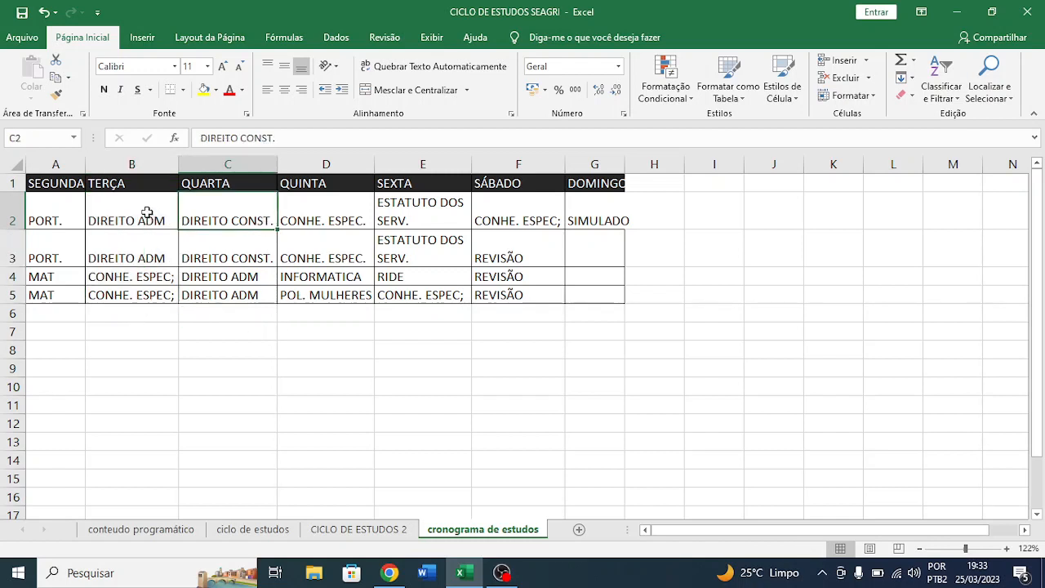
left_click_drag(147, 213, 139, 287)
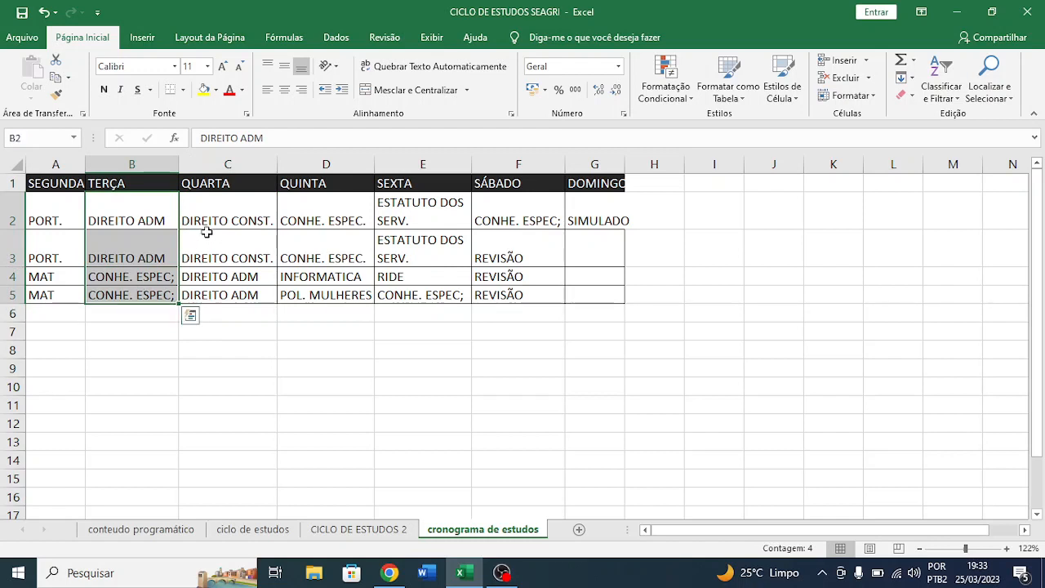
left_click_drag(221, 209, 223, 302)
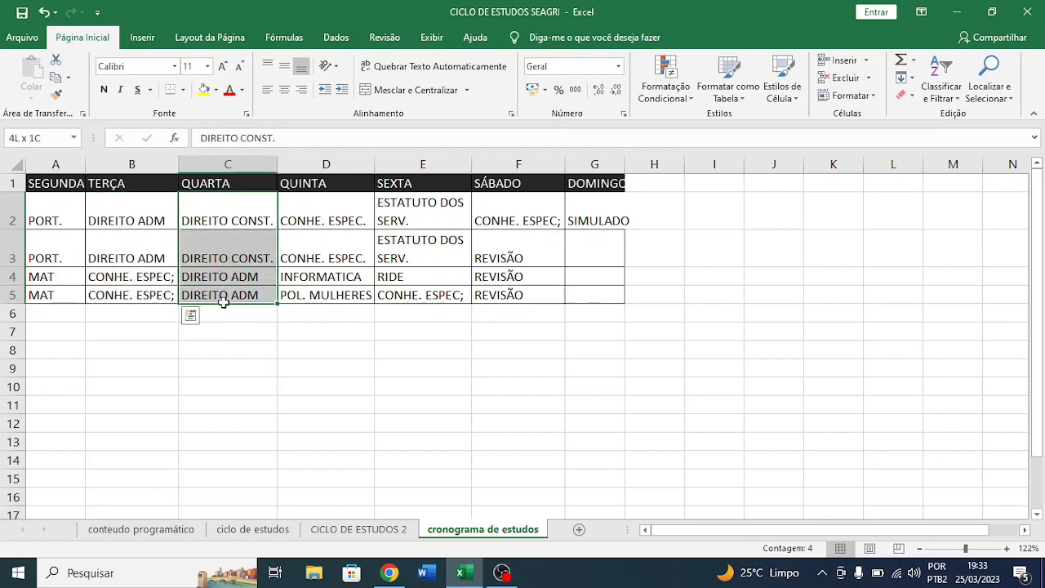
left_click_drag(151, 218, 141, 297)
left_click_drag(234, 205, 229, 293)
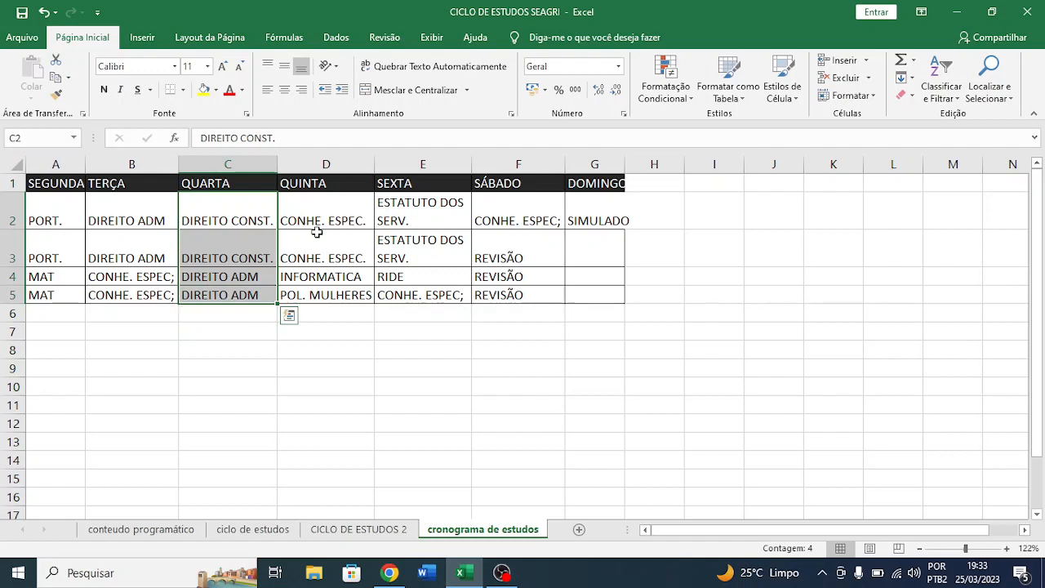
- Compare the QUINTA subject blocks with those of QUARTA and TERÇA in rows 2 to 5 of the timetable
left_click_drag(314, 208, 311, 286)
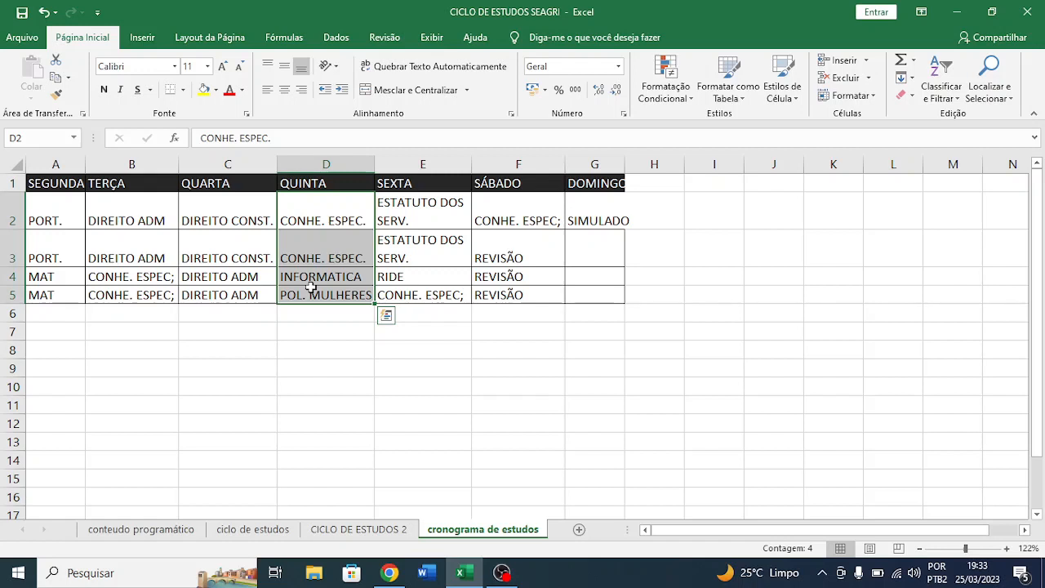
left_click_drag(217, 216, 217, 290)
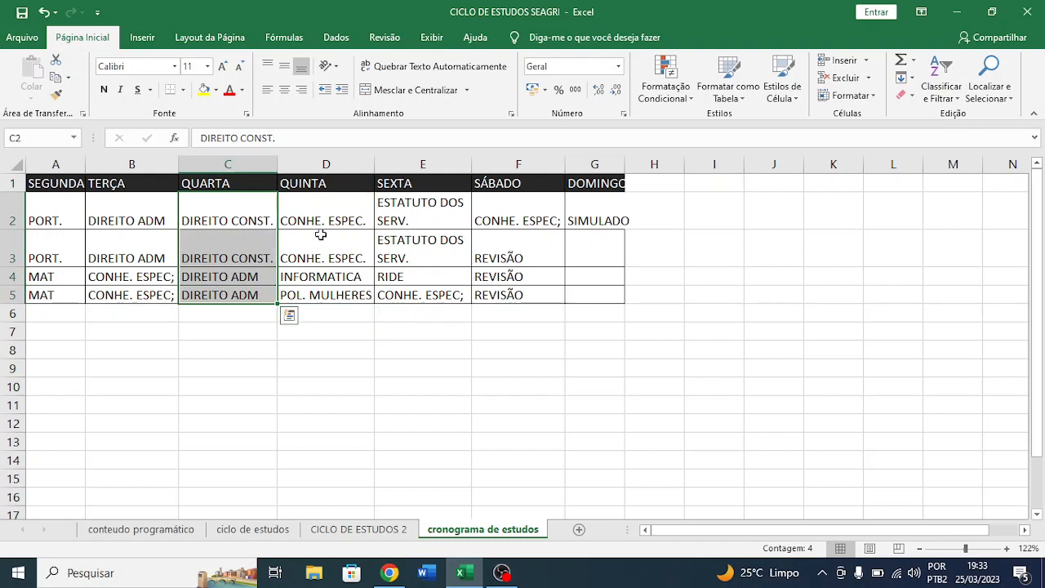
left_click_drag(320, 235, 325, 295)
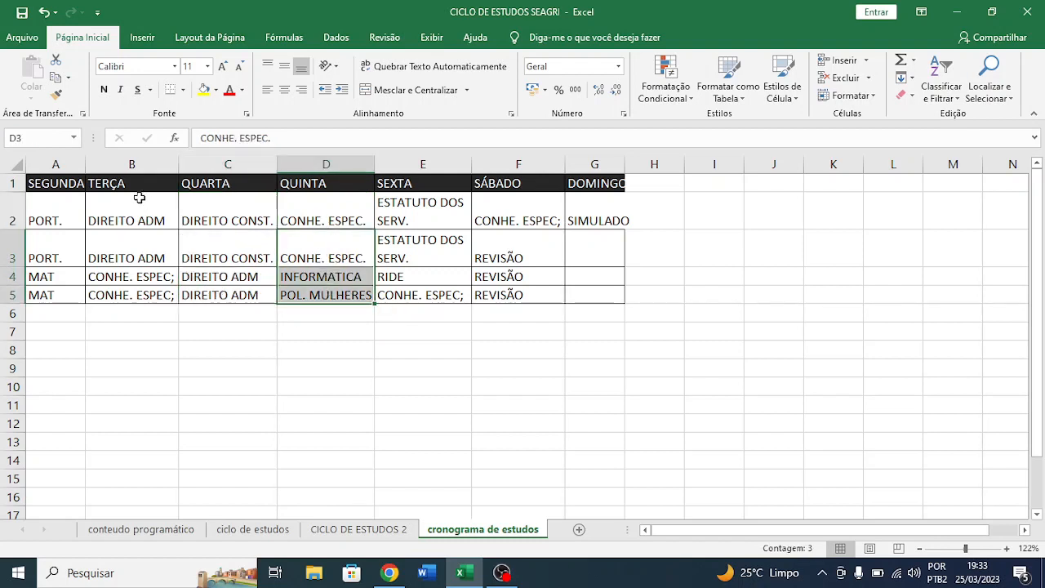
left_click_drag(139, 203, 143, 302)
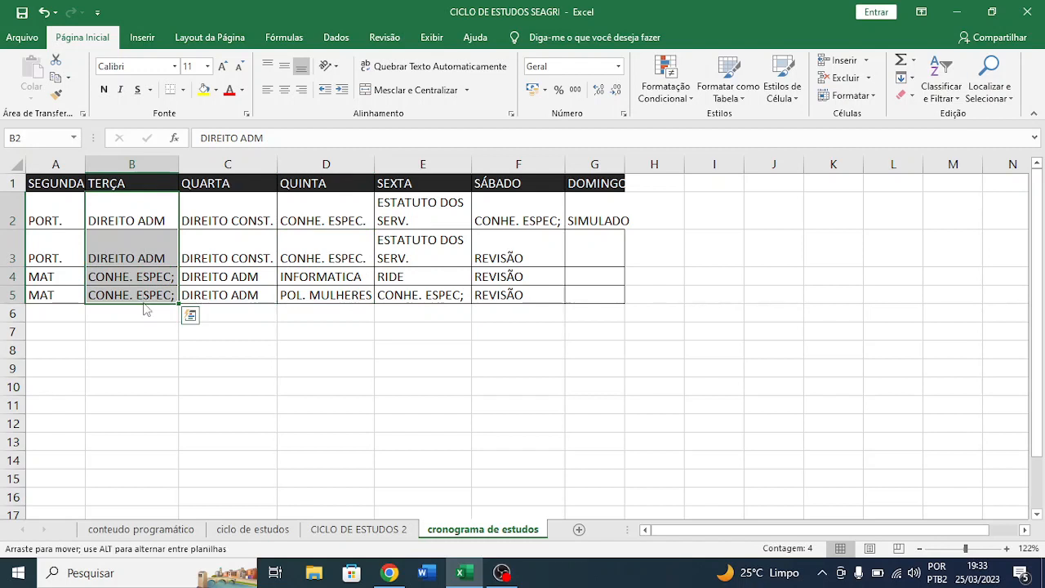
left_click(139, 218)
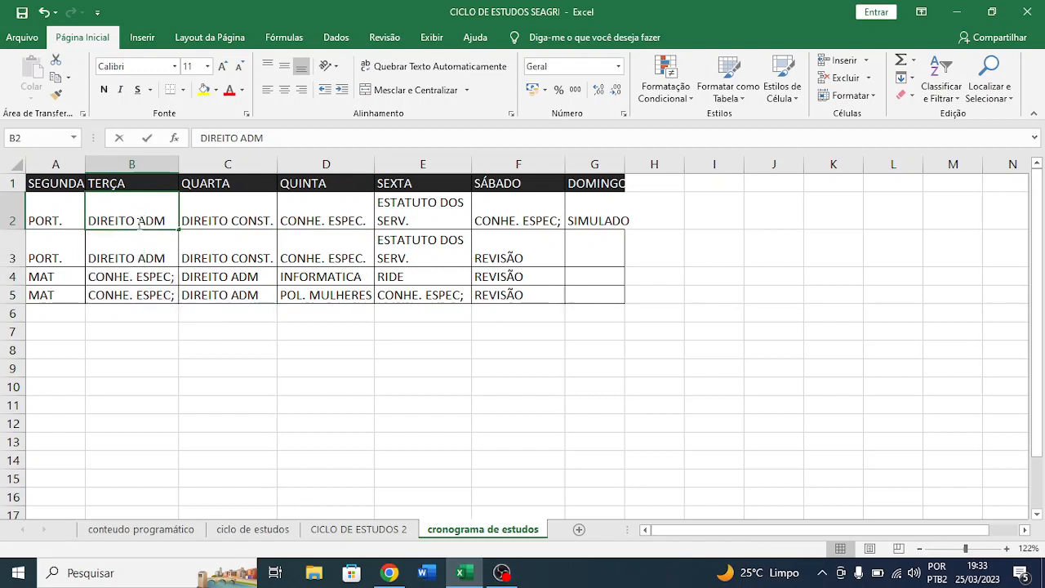
left_click(131, 248)
left_click_drag(133, 226, 141, 295)
left_click(141, 294)
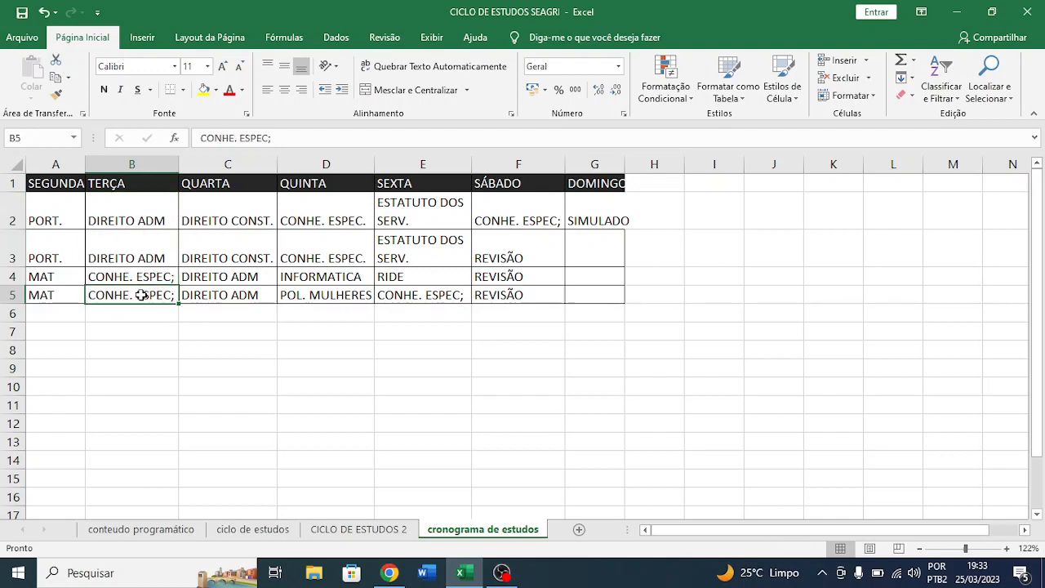
left_click_drag(163, 213, 161, 294)
left_click(271, 399)
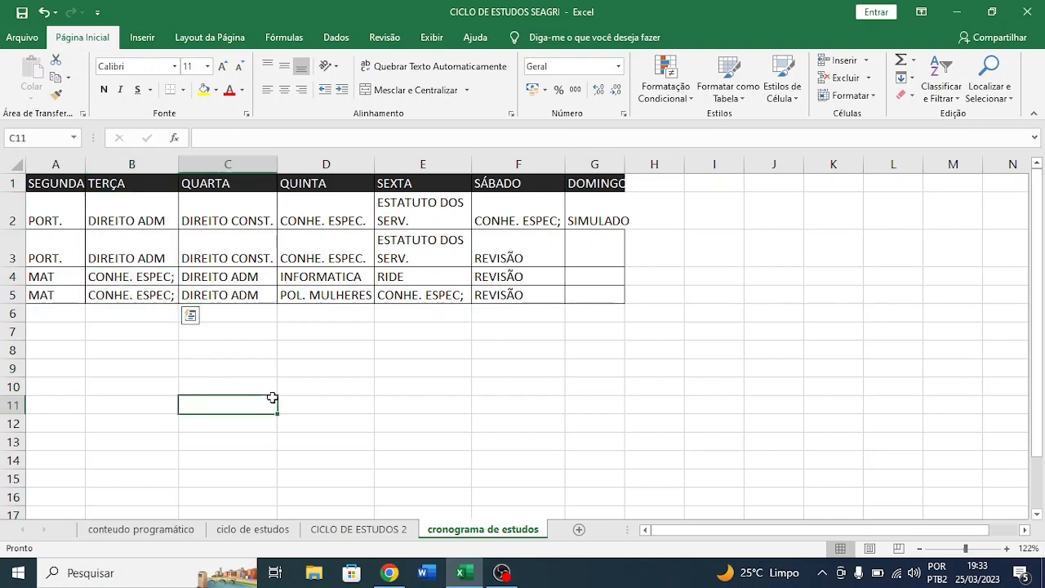
- Review the whole weekly timetable, examining the subject blocks under SEGUNDA, QUARTA, QUINTA and SEXTA
left_click_drag(47, 182, 578, 290)
left_click_drag(578, 290, 508, 208)
double_click(57, 181)
left_click(508, 207)
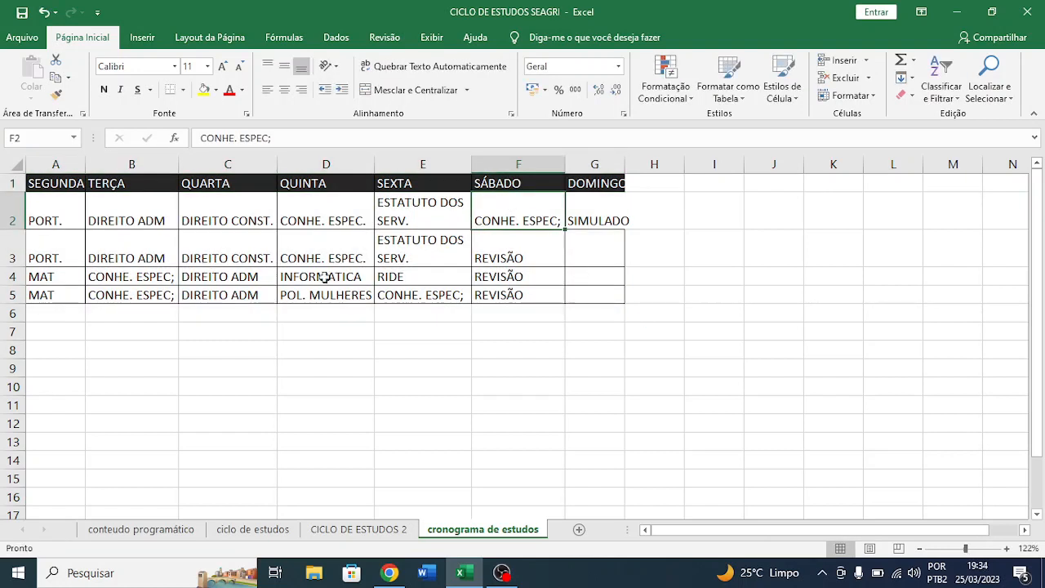
left_click_drag(56, 217, 41, 292)
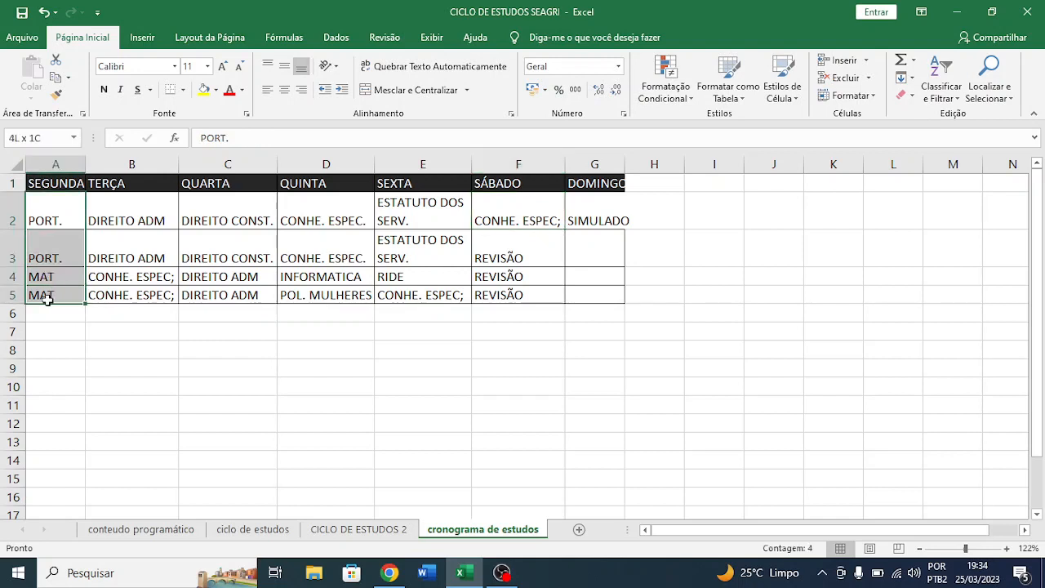
left_click(45, 296)
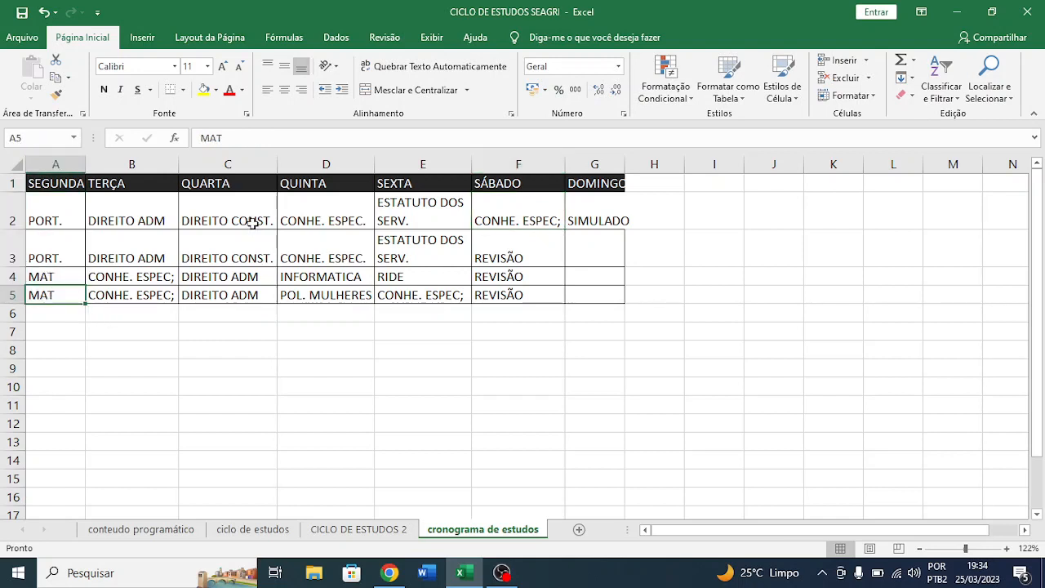
left_click_drag(253, 224, 234, 295)
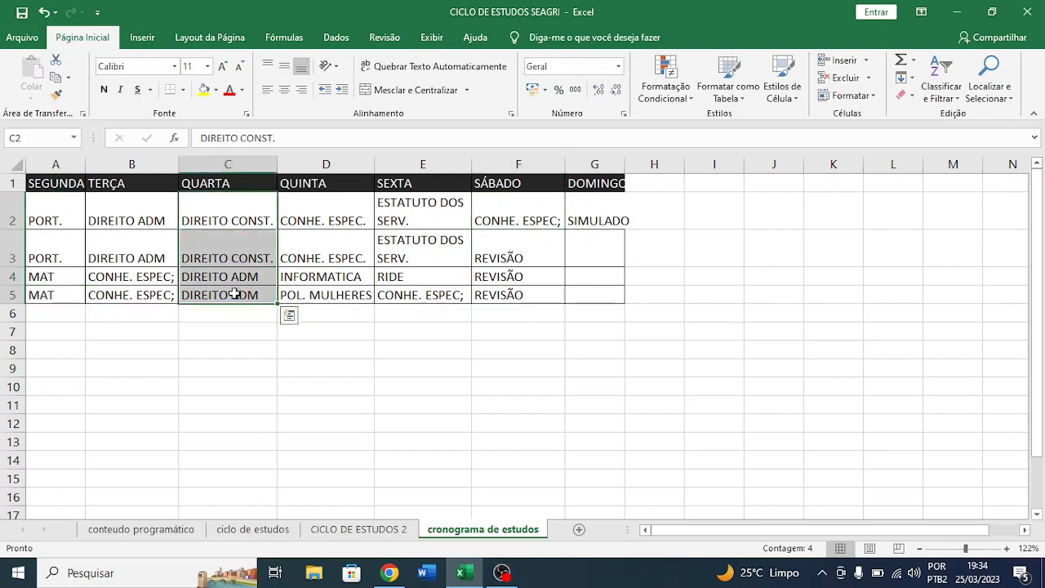
left_click(234, 295)
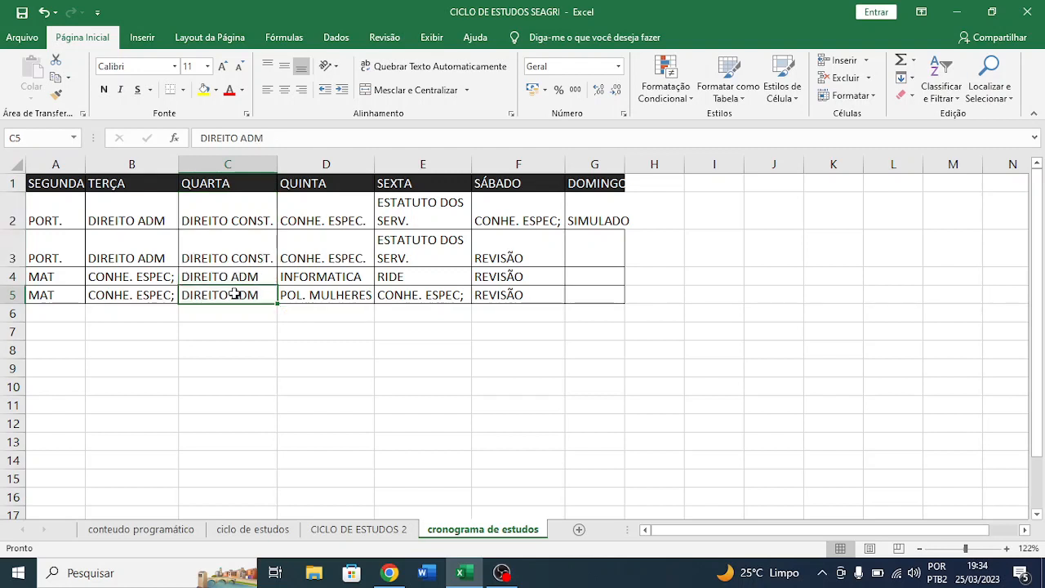
left_click(324, 214)
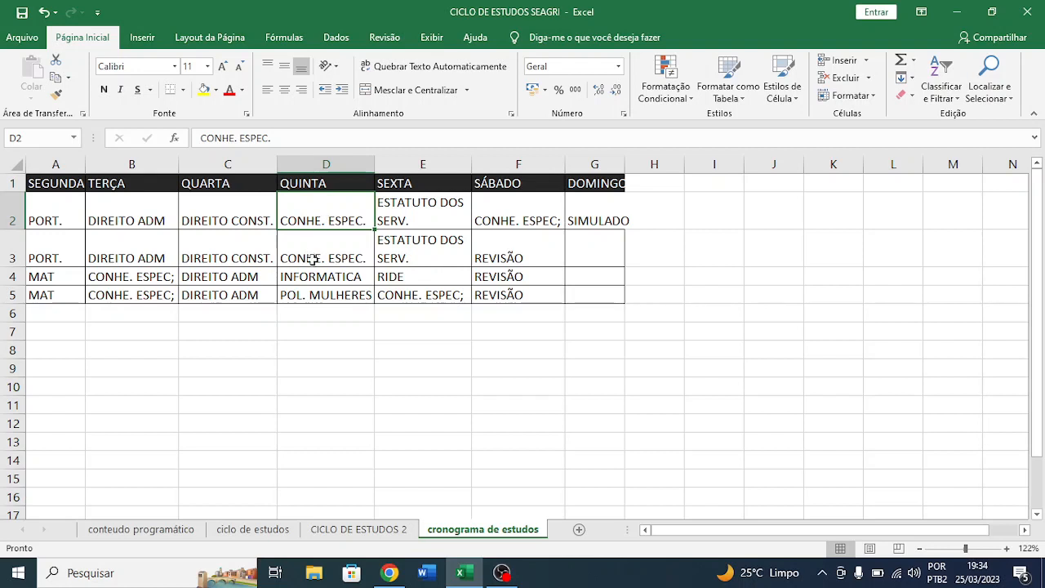
left_click_drag(313, 258, 322, 294)
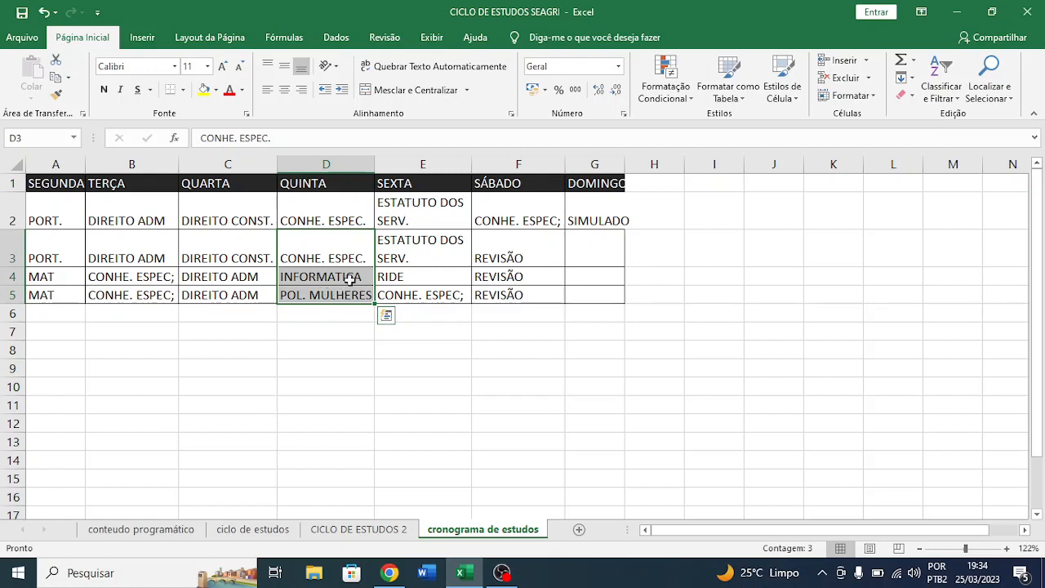
left_click_drag(418, 208, 420, 242)
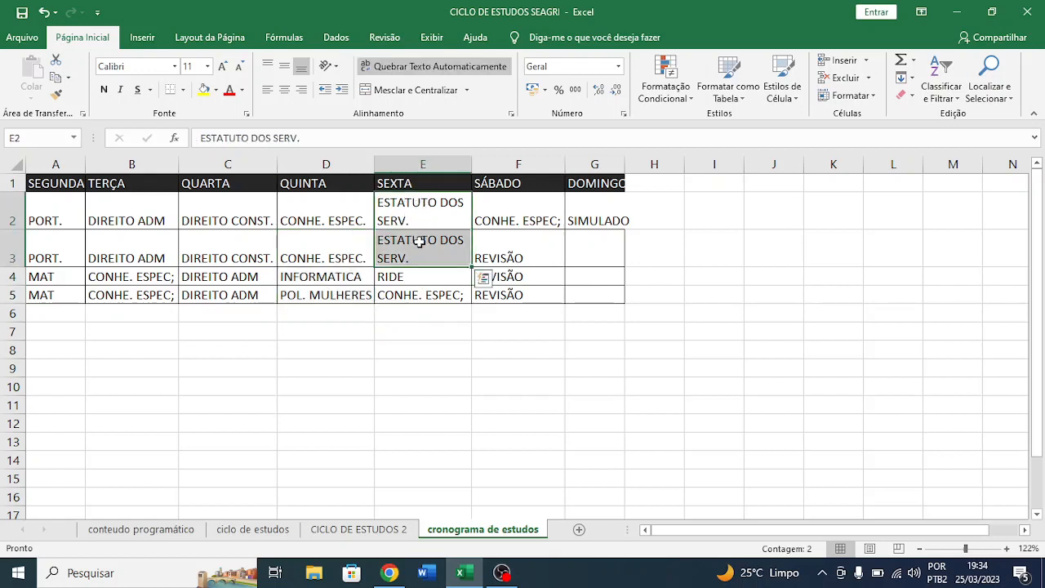
left_click(269, 326)
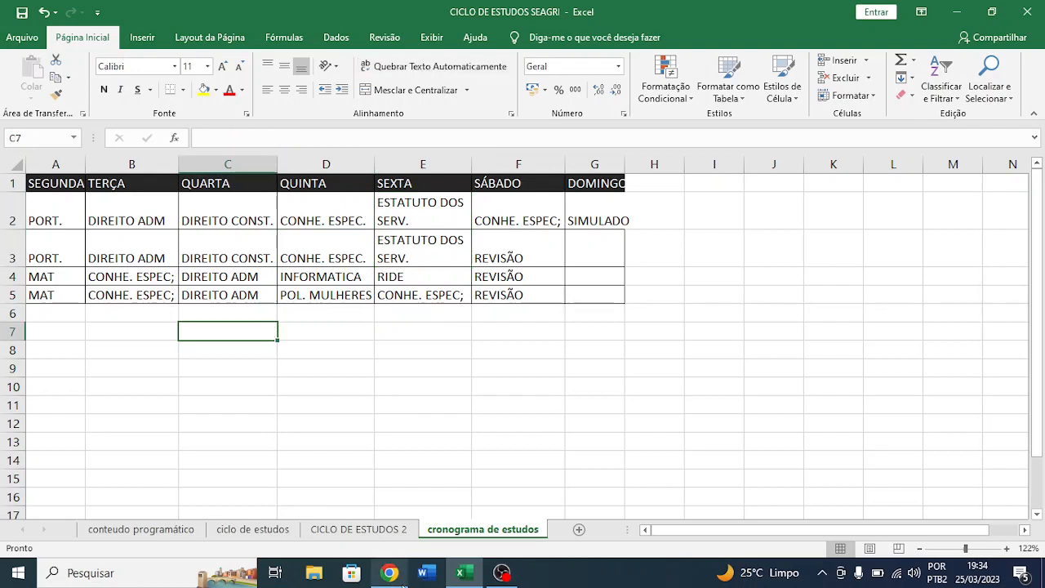
- Compare the PORT. and MAT blocks under SEGUNDA with the DIREITO ADM and CONHE. ESPEC blocks under TERÇA
left_click(152, 458)
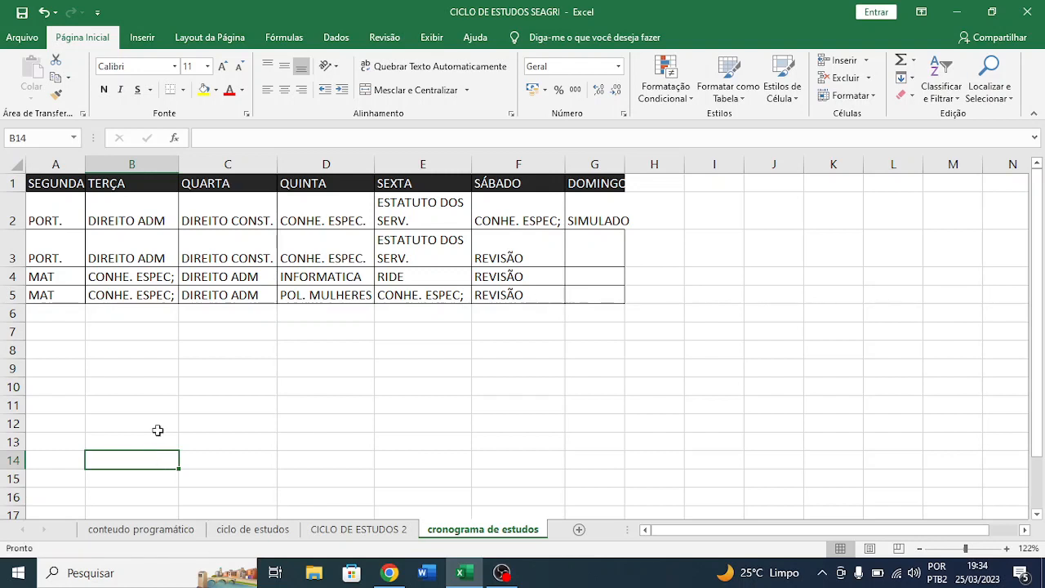
left_click_drag(56, 219, 59, 269)
left_click(60, 270)
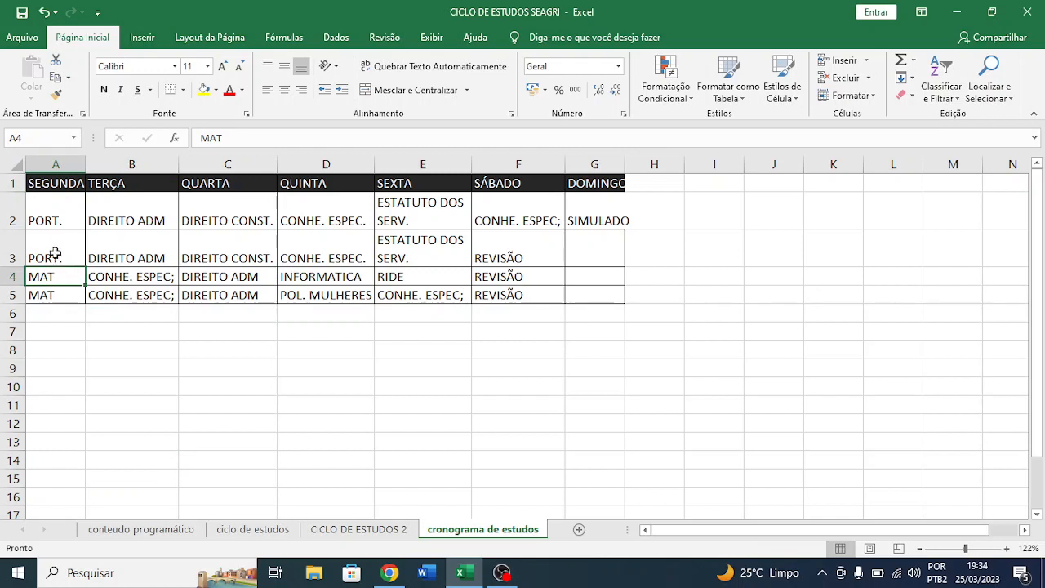
left_click_drag(43, 226, 140, 296)
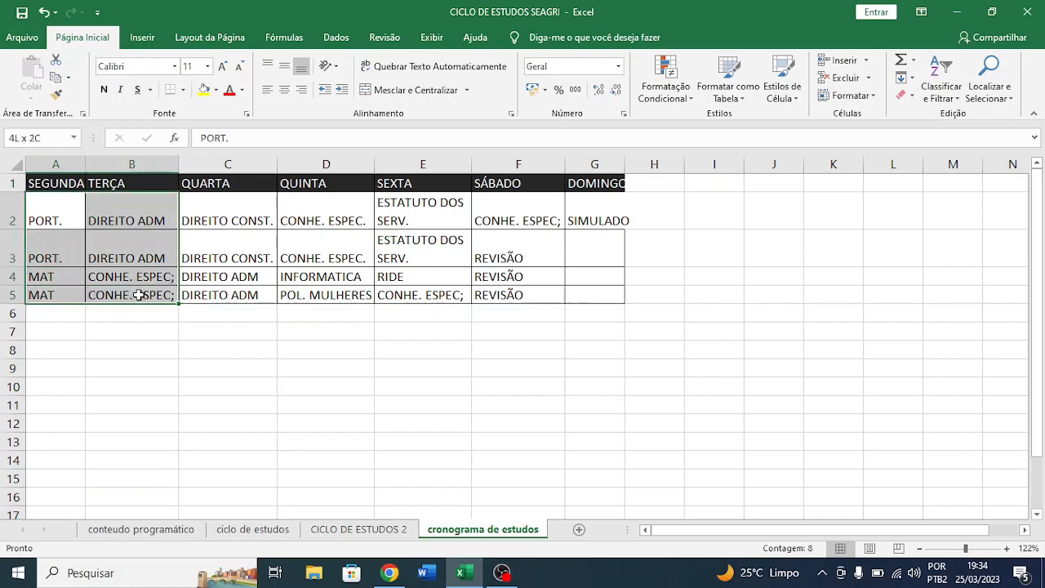
left_click(139, 295)
left_click_drag(50, 282, 93, 296)
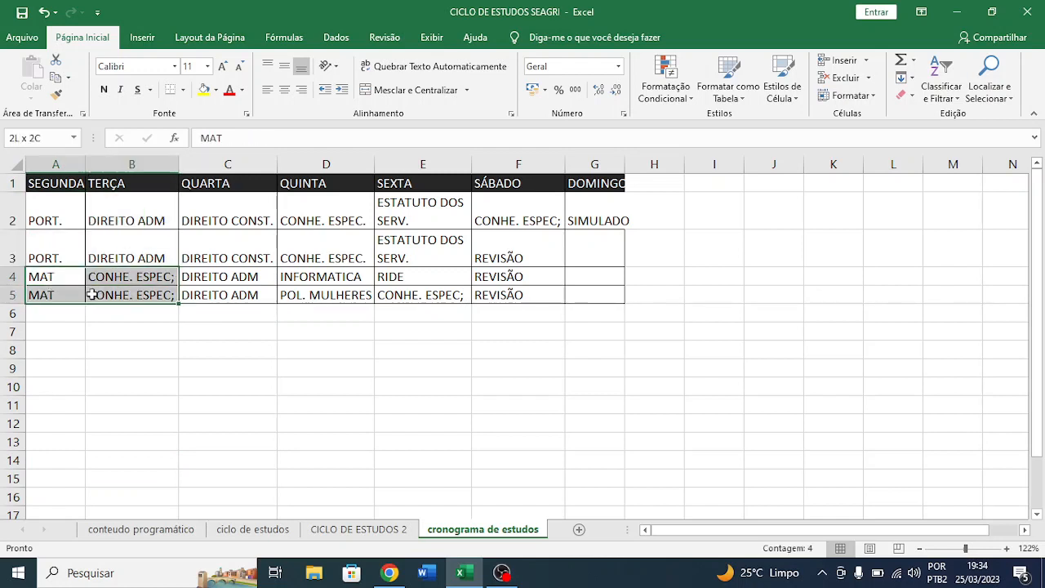
- Examine the subjects across row 2, the CONHE. ESPEC blocks under TERÇA and the INFORMATICA block under QUINTA
left_click_drag(57, 209, 337, 214)
left_click(338, 214)
left_click_drag(163, 266, 158, 295)
left_click(158, 274)
left_click(157, 297)
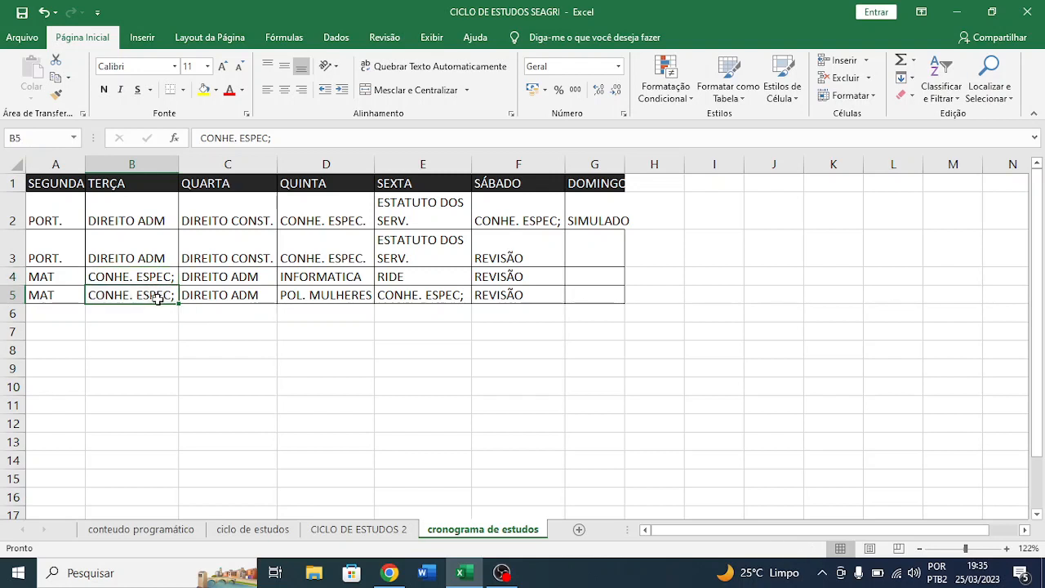
double_click(327, 275)
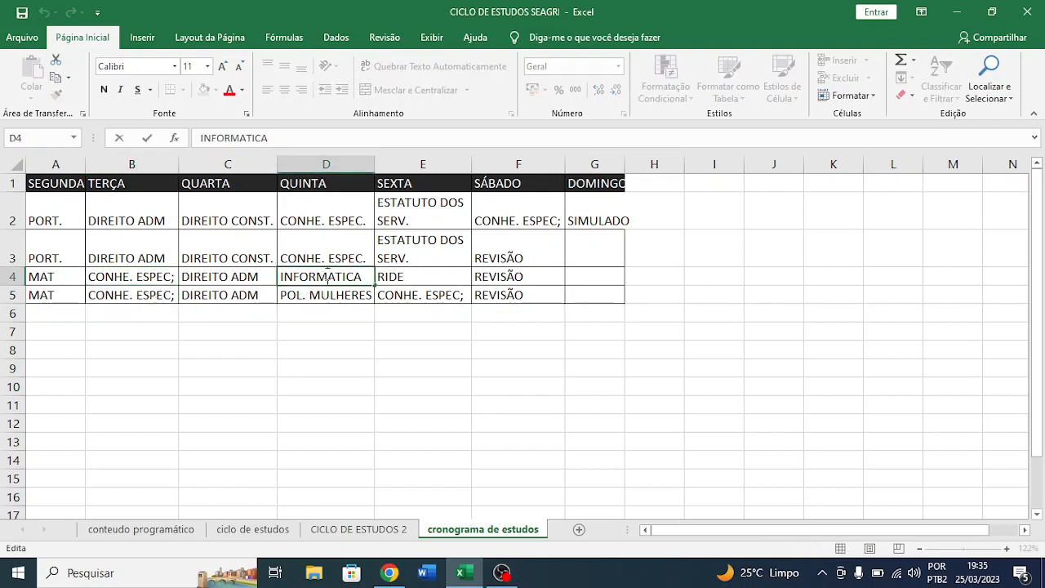
left_click(316, 341)
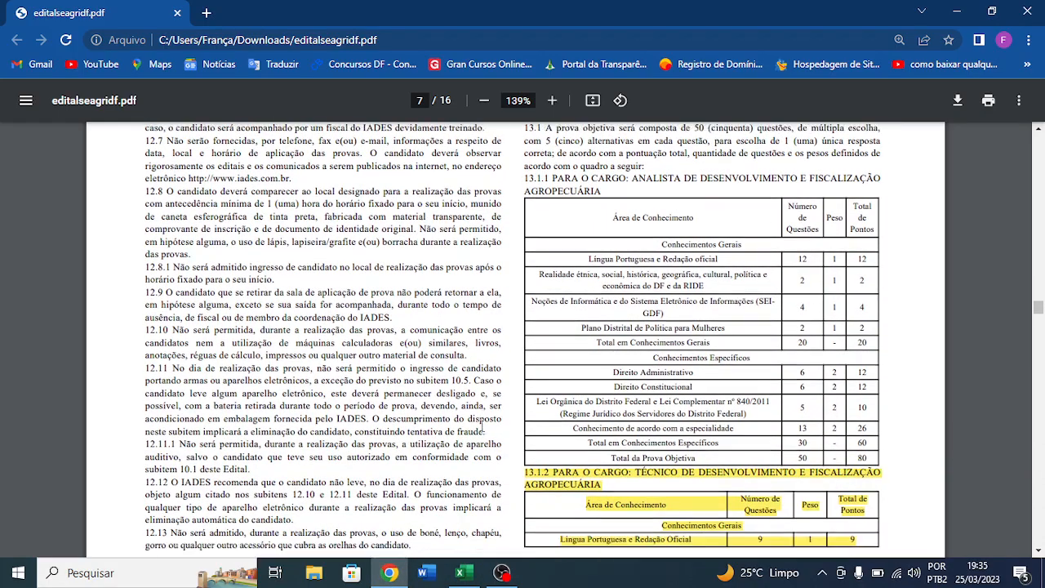
- Read the highlighted Técnico question table and the general-knowledge syllabus from item 4.1 onward in editalseagridf.pdf
scroll(481, 426, "down", 1)
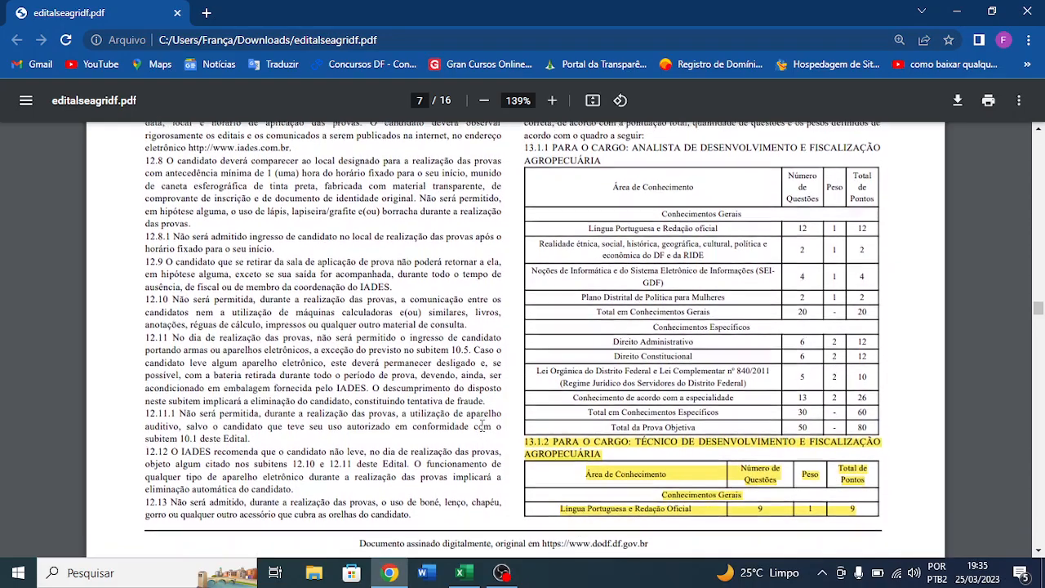
scroll(482, 425, "down", 3)
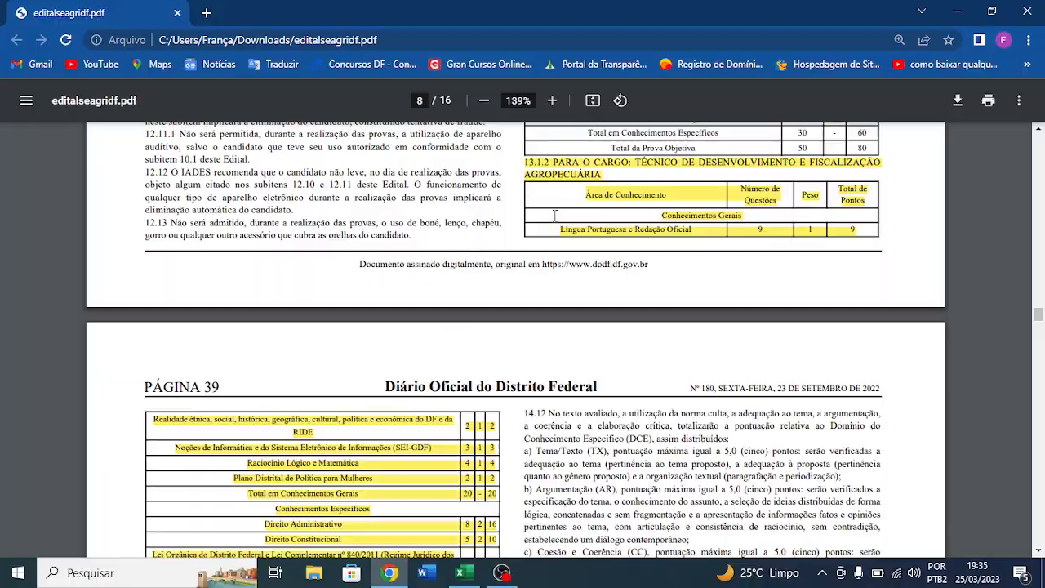
scroll(554, 214, "down", 1)
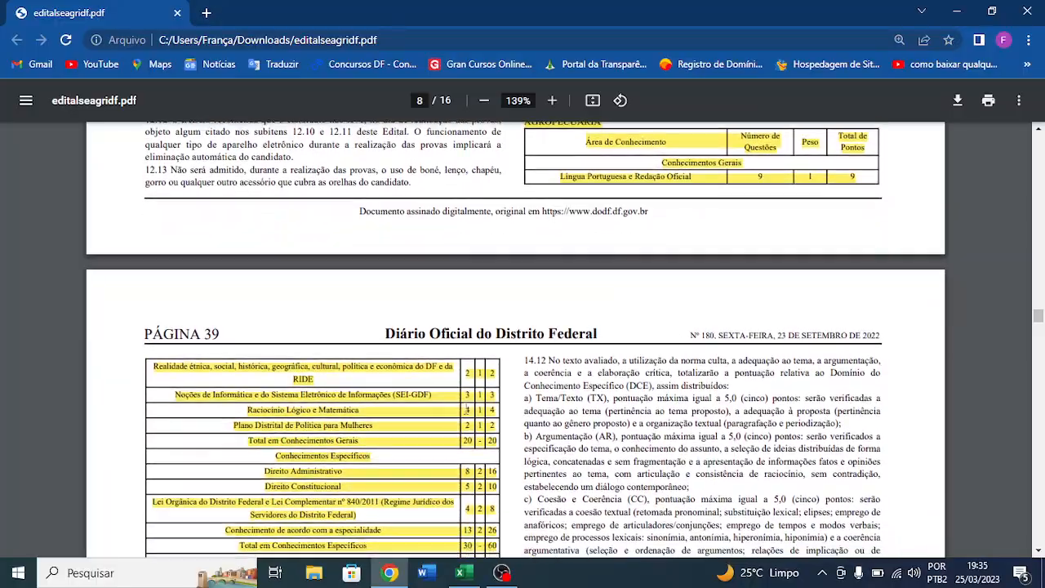
scroll(468, 456, "down", 20)
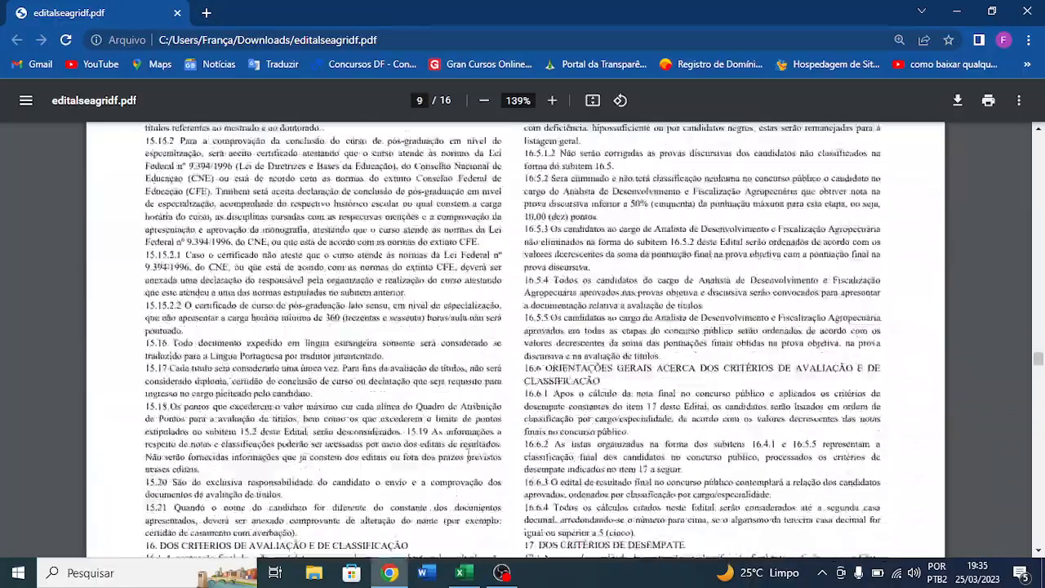
scroll(468, 455, "down", 20)
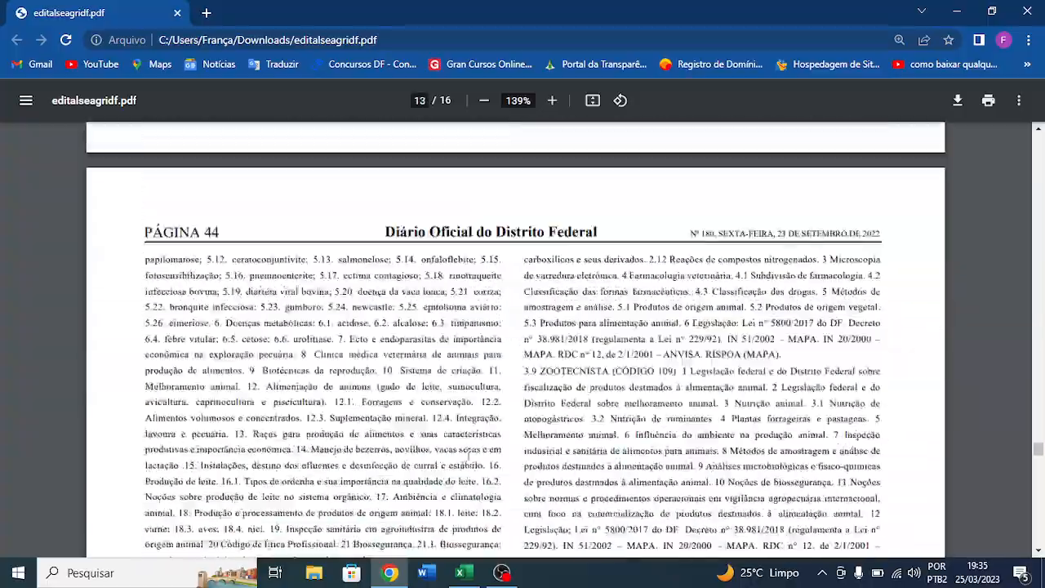
scroll(468, 455, "down", 15)
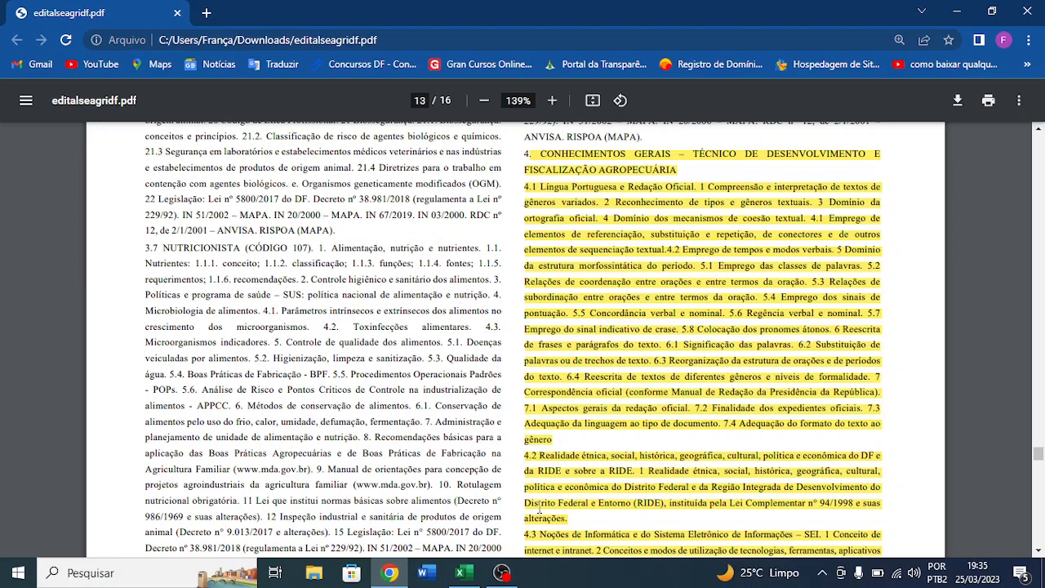
scroll(608, 419, "down", 1)
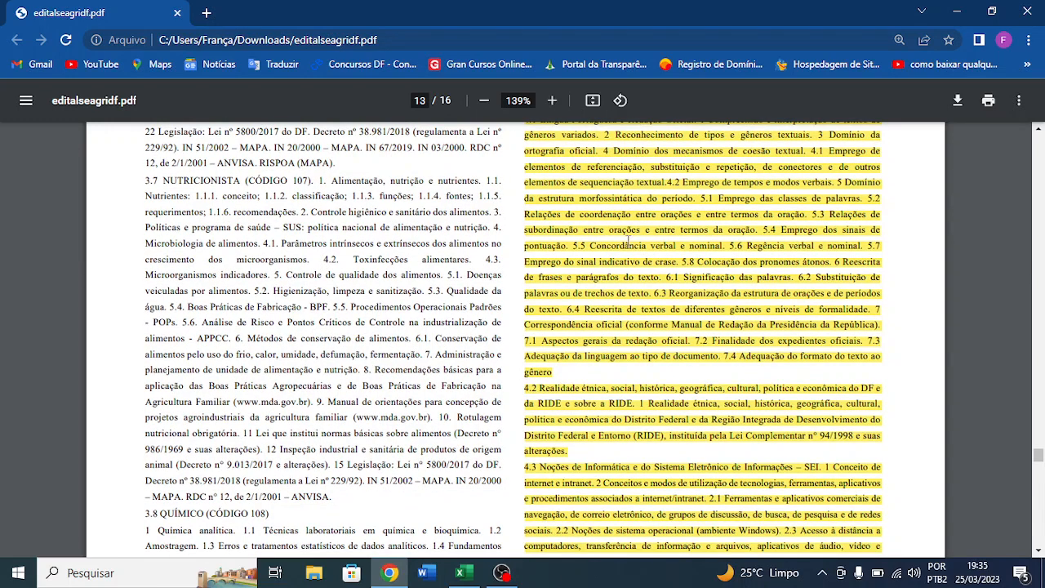
- Switch to Excel, open the conteudo programático sheet, and check it against item 4.1 of the edital PDF
left_click(461, 572)
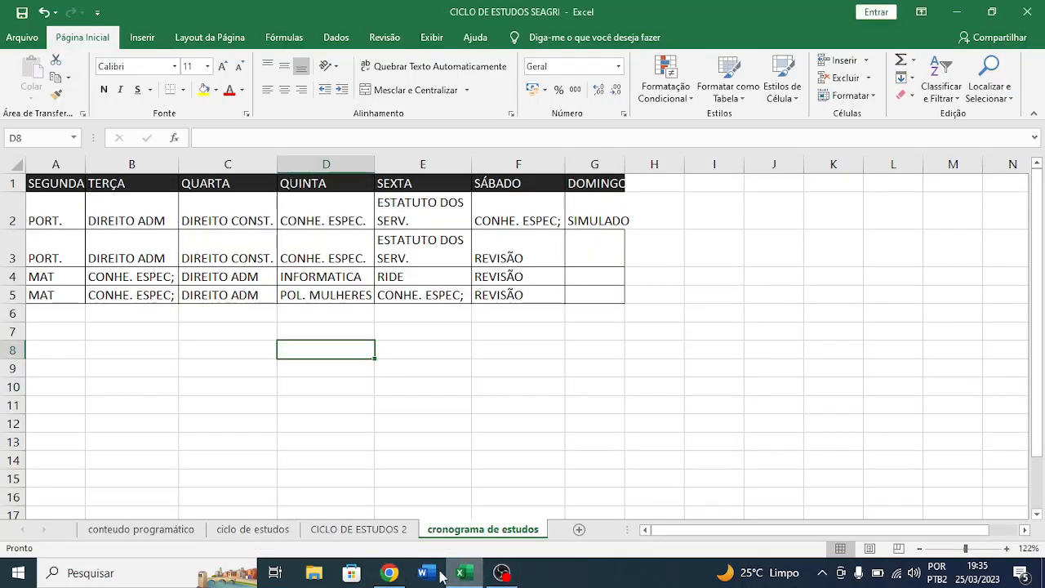
left_click(127, 528)
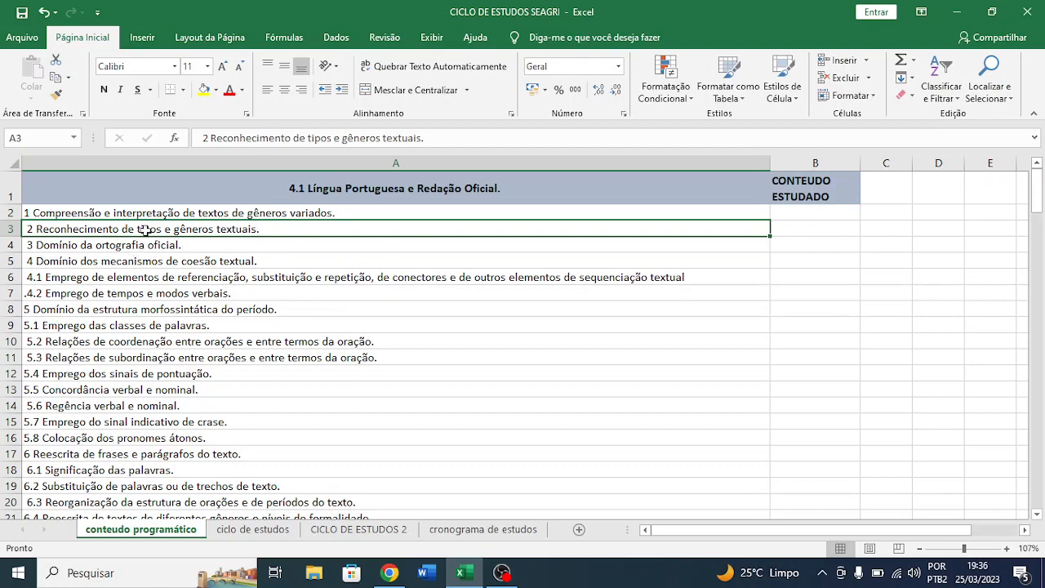
scroll(145, 231, "down", 1)
scroll(145, 231, "down", 1)
key("alt+Tab")
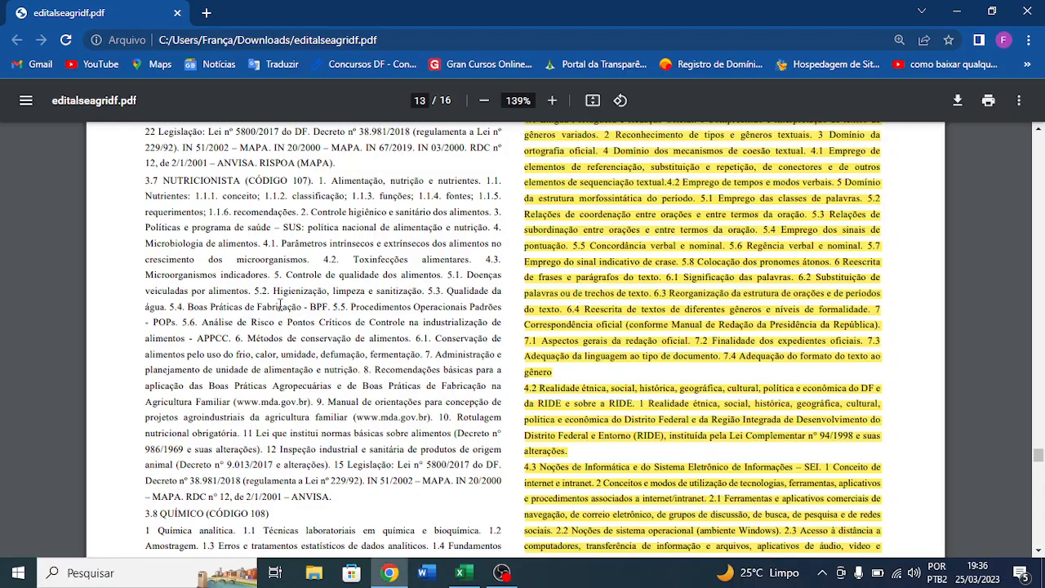
scroll(658, 228, "up", 2)
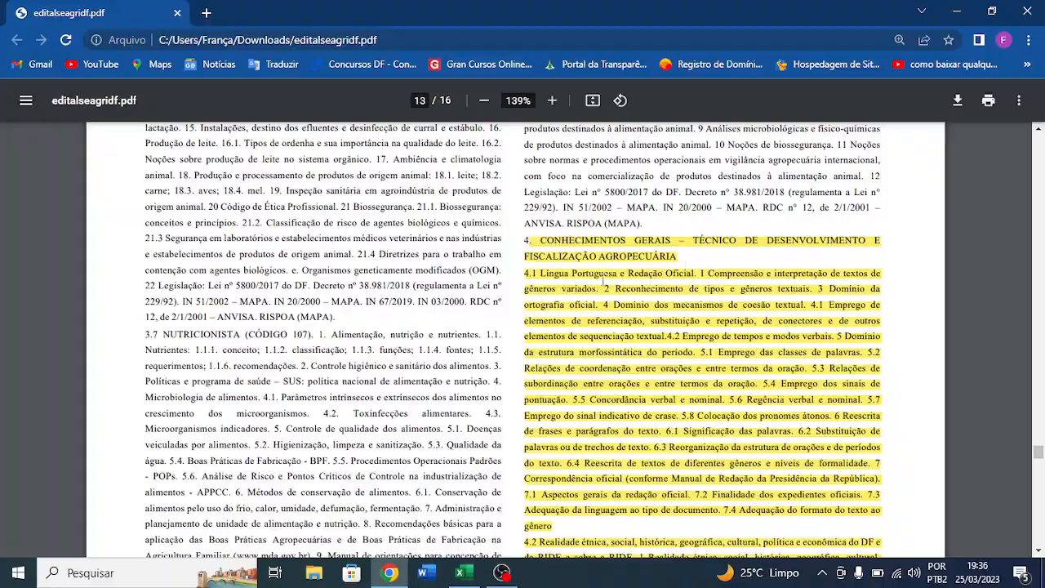
key("alt+Tab")
scroll(208, 220, "up", 1)
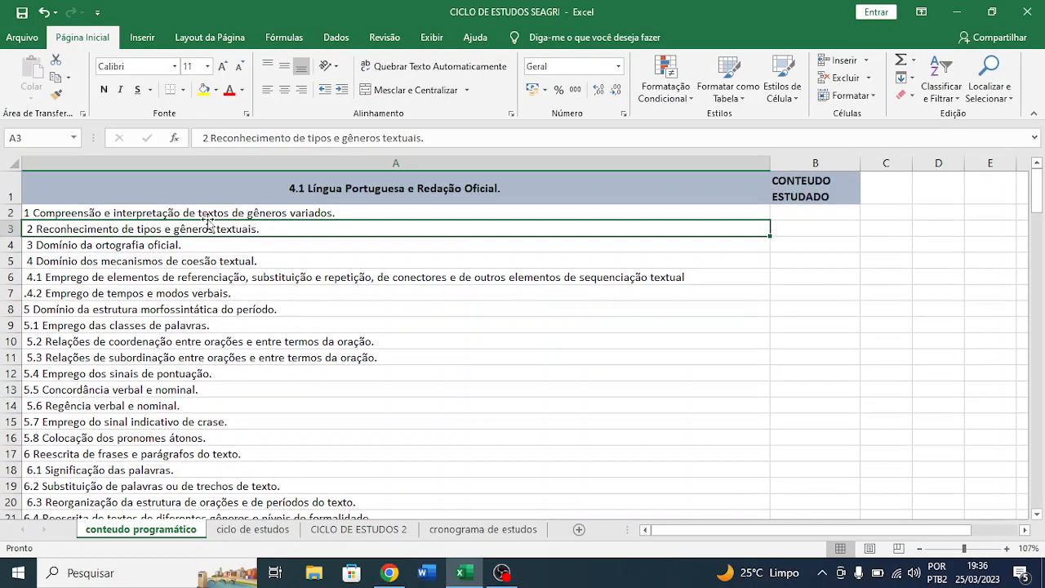
- Review the Língua Portuguesa e Redação Oficial topics listed in rows 2 to 26 of column A
left_click(189, 212)
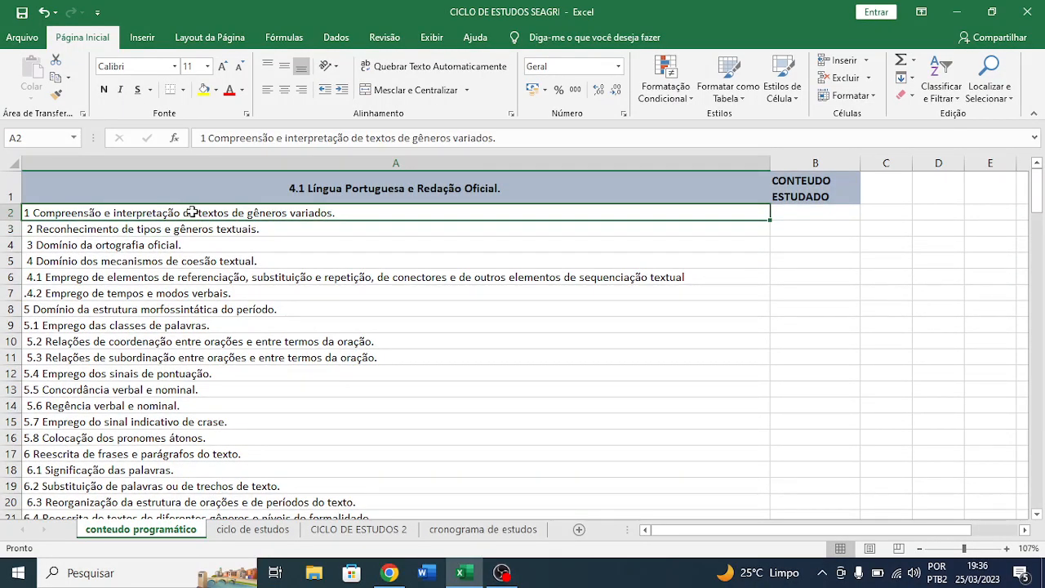
left_click(132, 258)
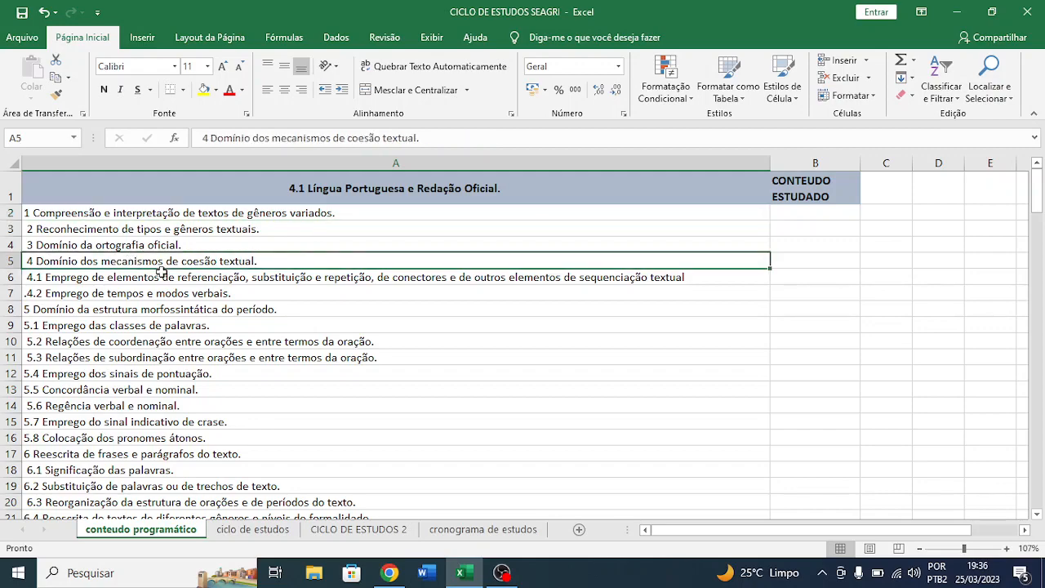
scroll(162, 272, "down", 1)
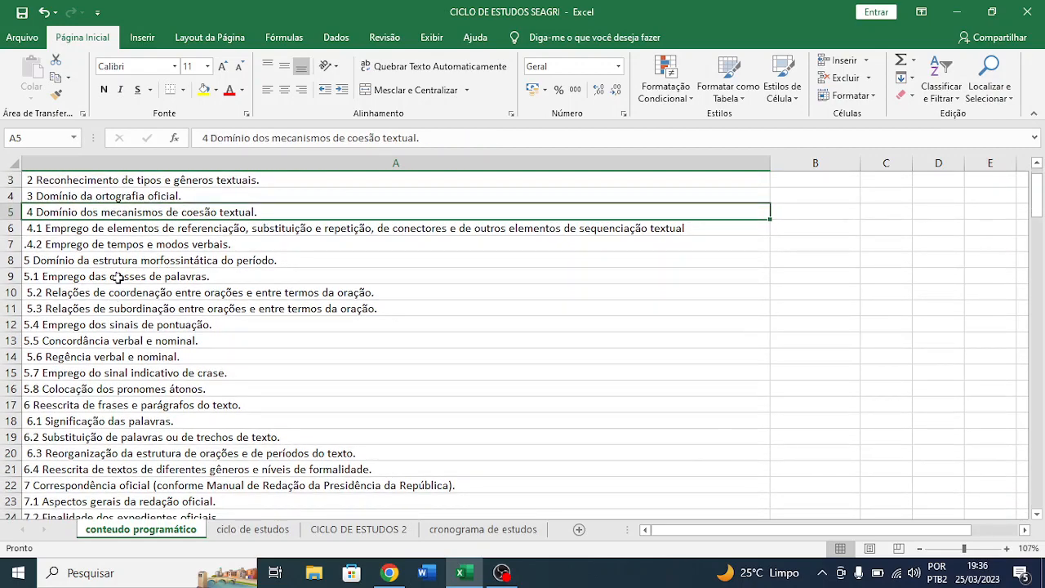
left_click(117, 276)
scroll(155, 276, "down", 2)
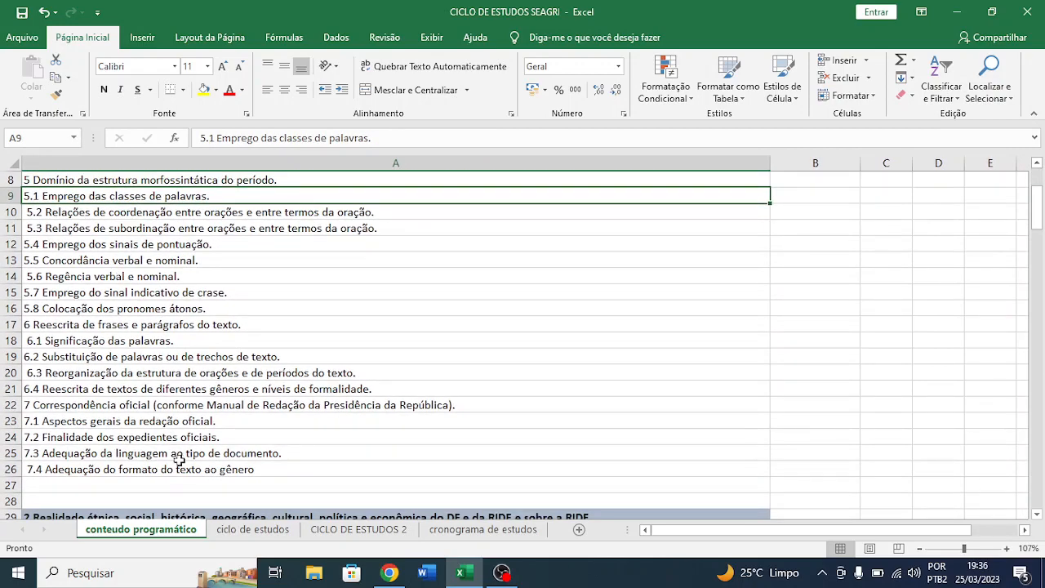
left_click_drag(181, 461, 195, 357)
left_click(196, 357)
scroll(194, 359, "up", 3)
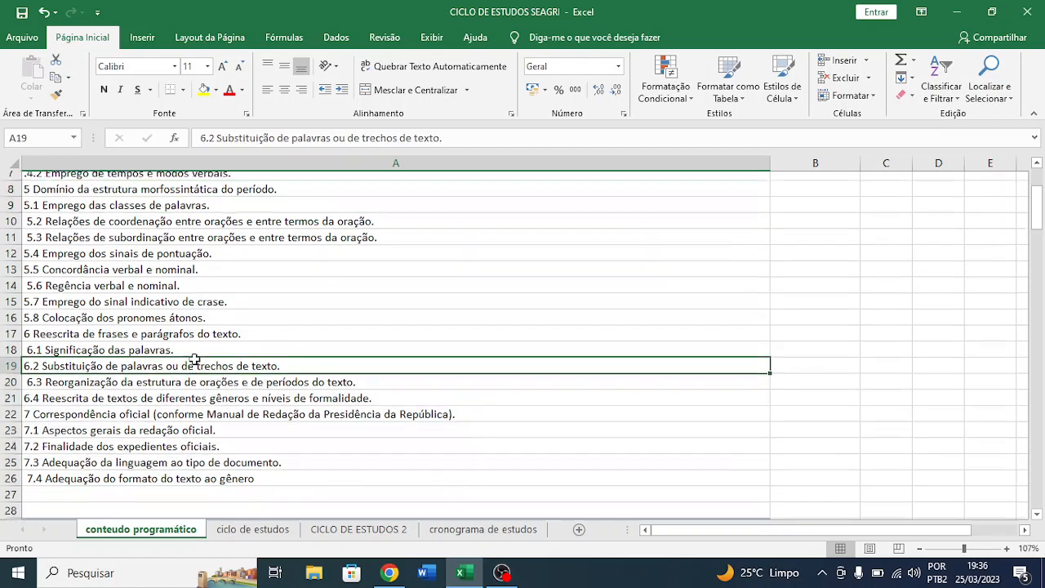
scroll(496, 305, "down", 2)
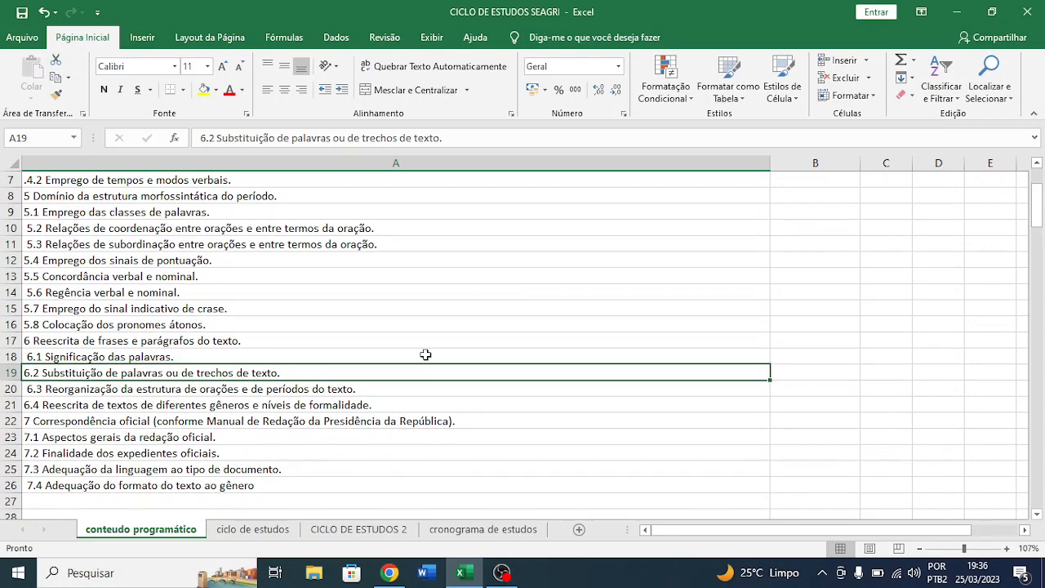
- Compare the Portuguese topic list in column A with the highlighted item 4.1 text in the edital PDF in Chrome
key("alt+Tab")
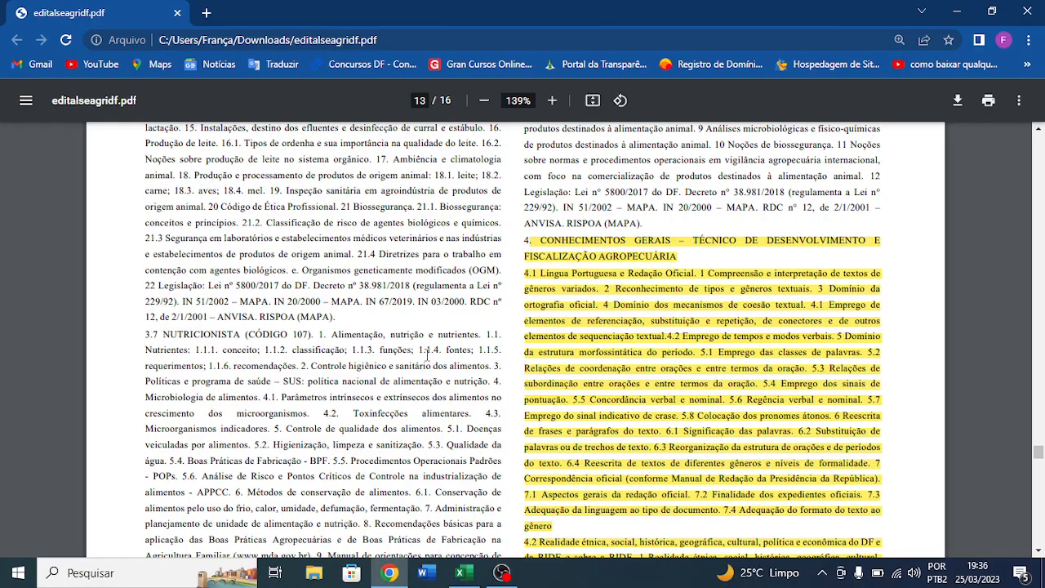
key("alt+Tab")
scroll(304, 373, "up", 2)
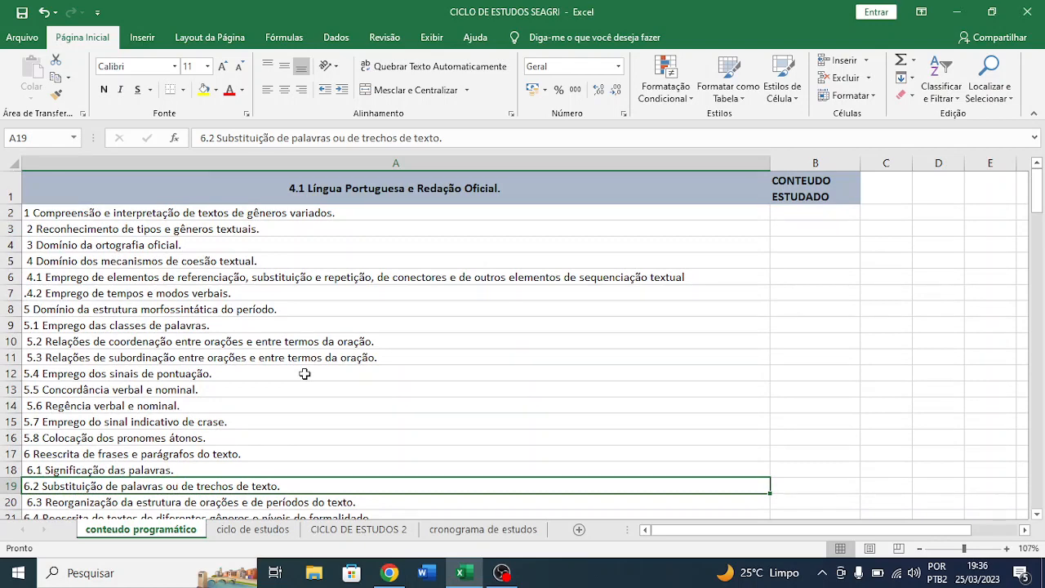
left_click_drag(280, 212, 280, 509)
key("alt+Tab")
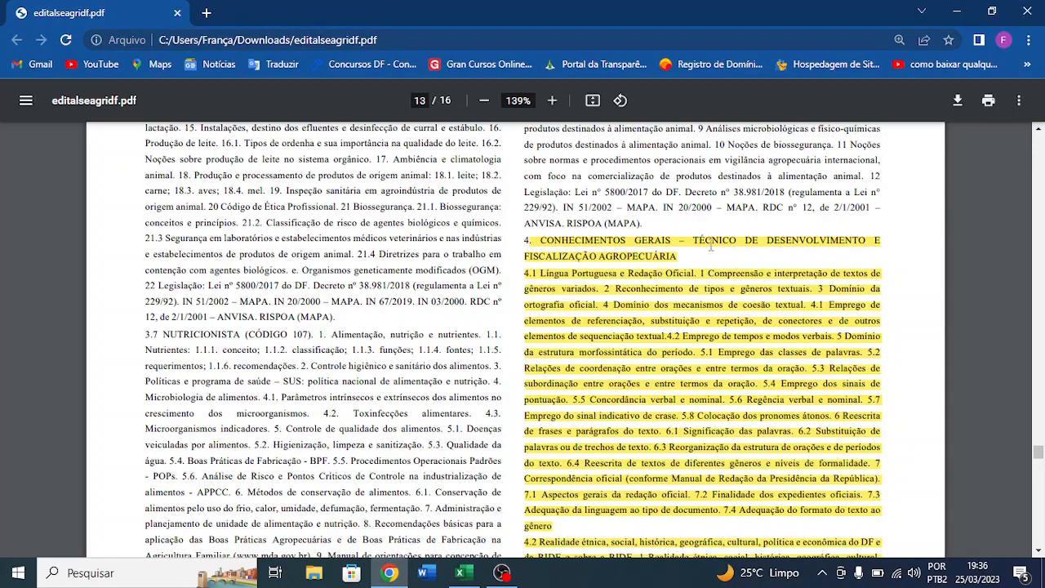
left_click_drag(526, 274, 626, 509)
key("alt+Tab")
left_click(122, 196)
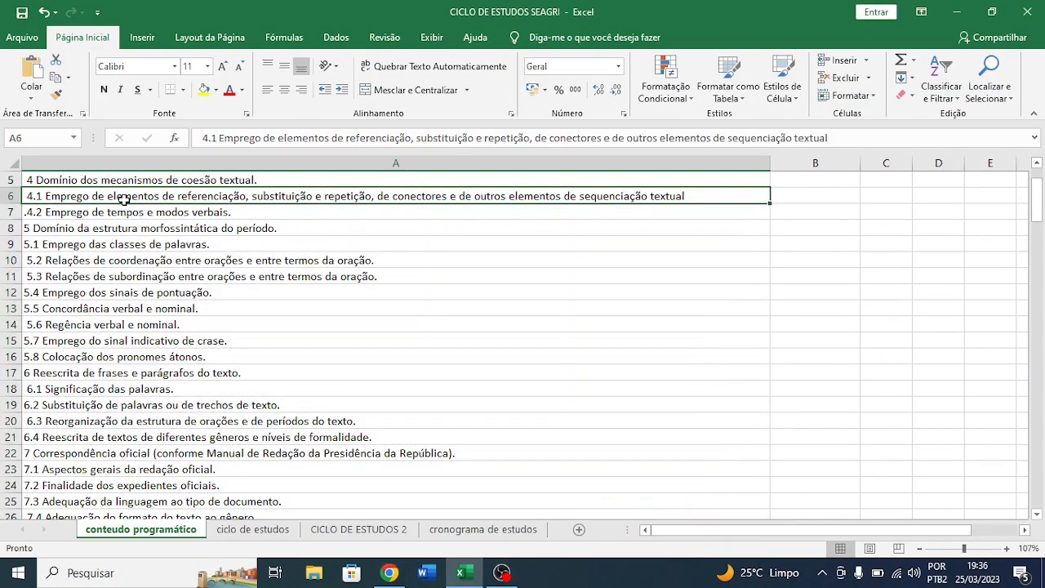
scroll(124, 200, "up", 2)
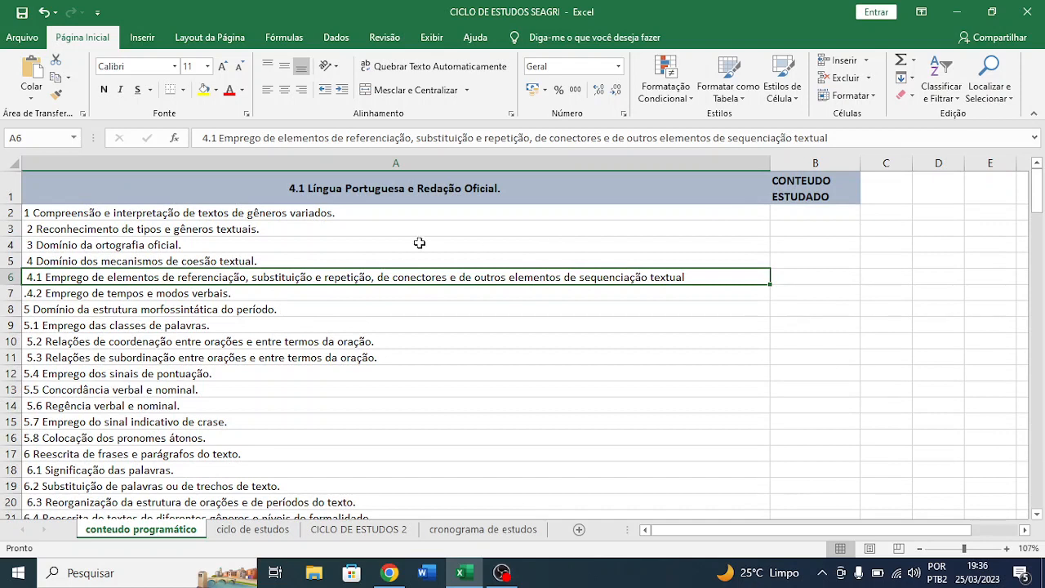
- Try a dark green fill on the text comprehension topic in A2, and undo the fill
left_click(281, 217)
left_click(788, 209)
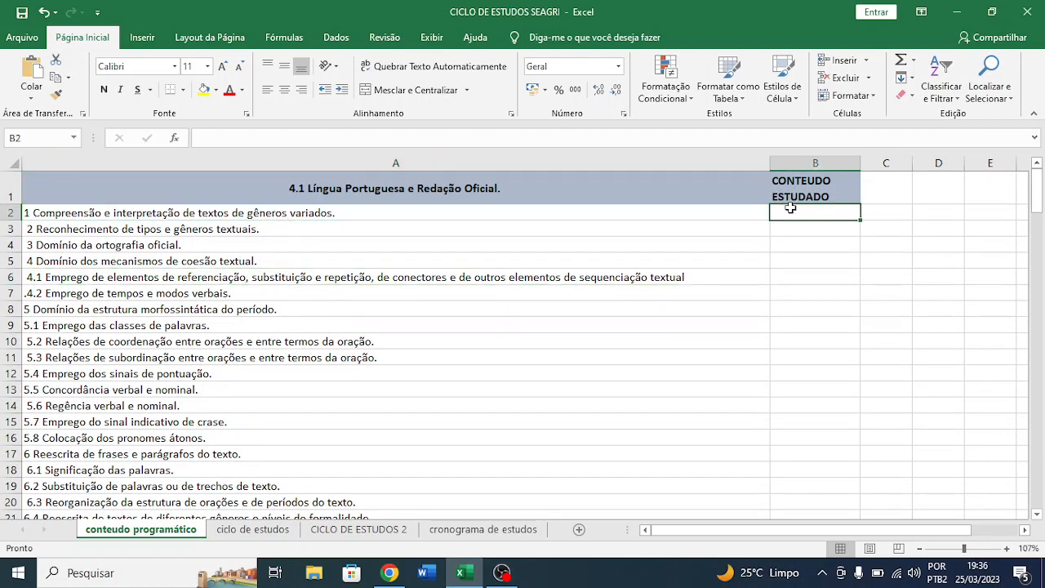
left_click(233, 212)
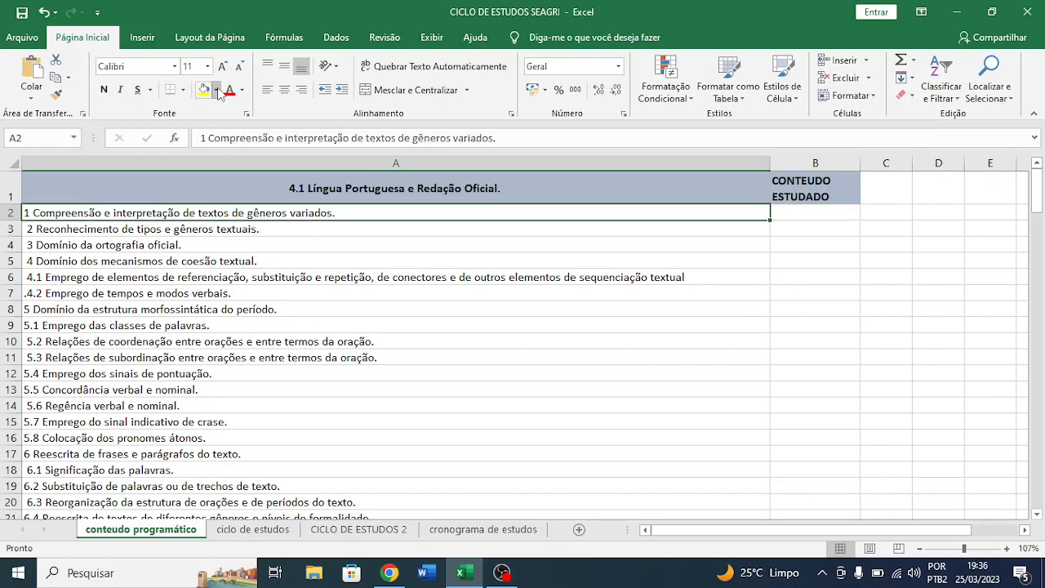
left_click(216, 90)
left_click(321, 186)
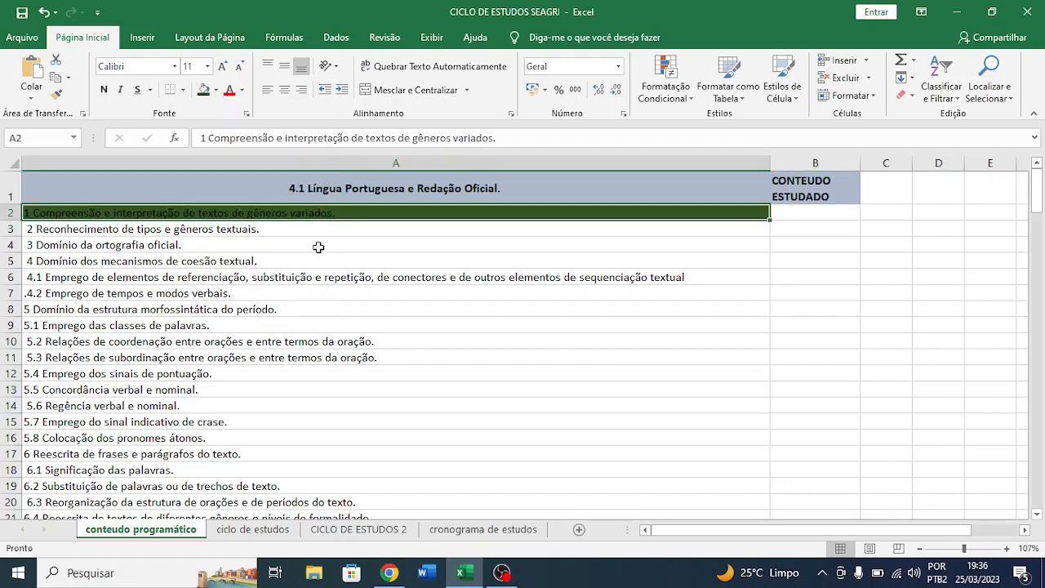
left_click(318, 246)
left_click(264, 213)
key("ctrl+z")
- Mark the text comprehension topic as studied by entering x in B2 under CONTEUDO ESTUDADO
left_click(817, 213)
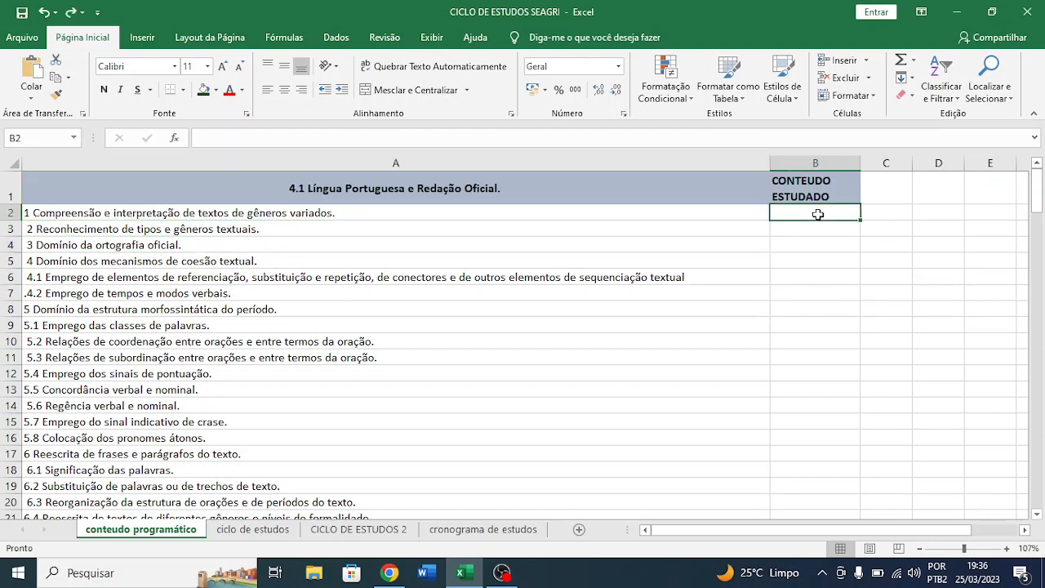
type("x")
key("Return")
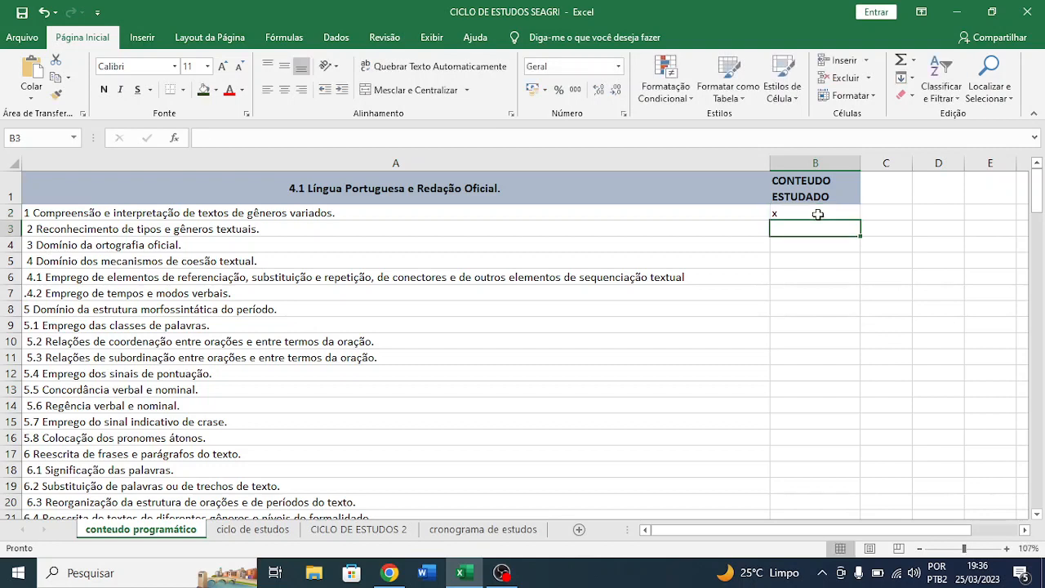
- Review the Realidade étnica, social e histórica do DF e da RIDE topic in A30 and its study mark cell B30
left_click(798, 213)
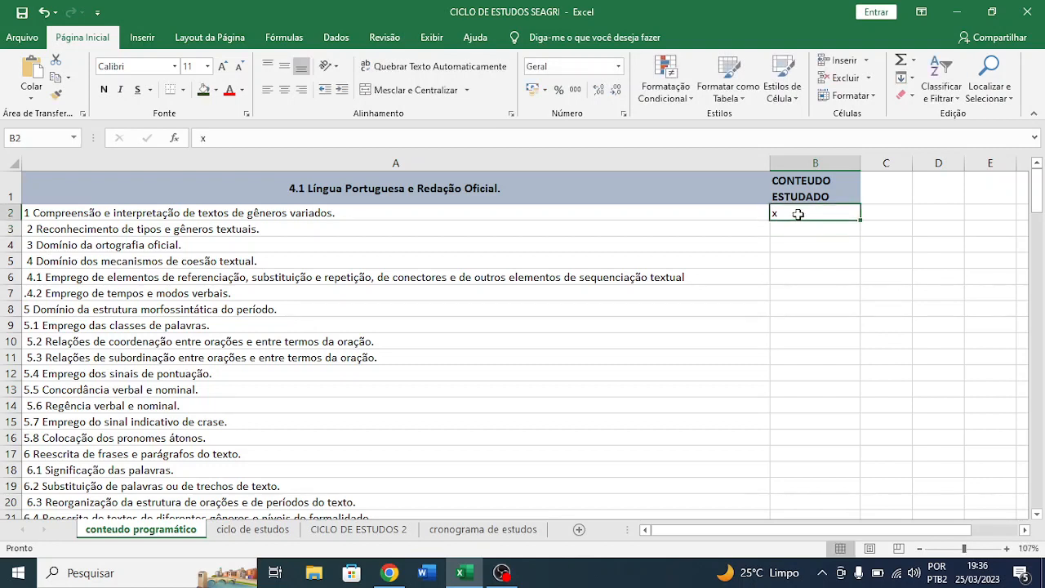
mouse_move(804, 228)
left_mouse_down()
mouse_move(803, 251)
mouse_move(803, 229)
left_mouse_up()
scroll(788, 300, "down", 7)
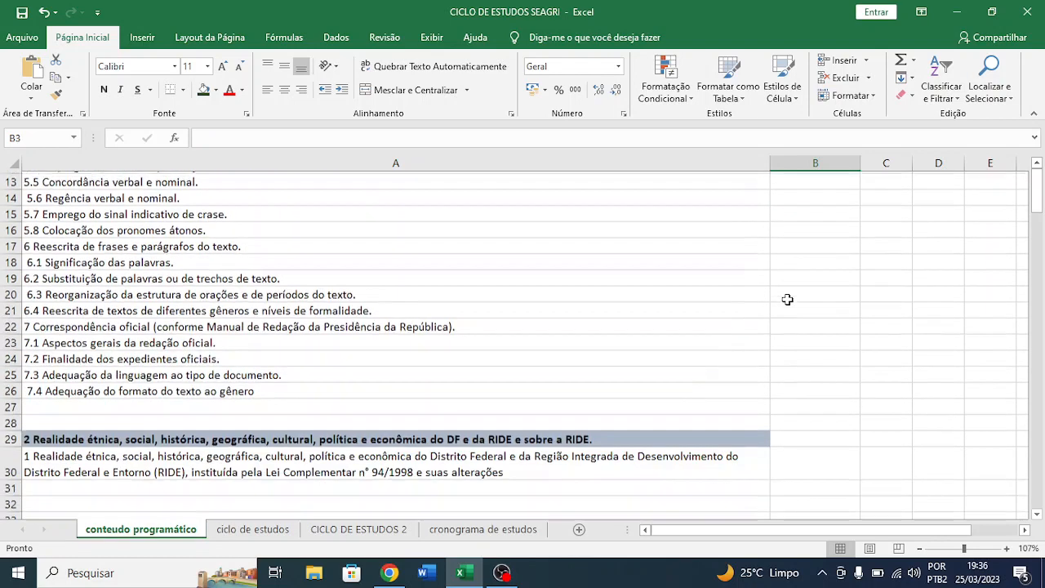
scroll(788, 299, "down", 2)
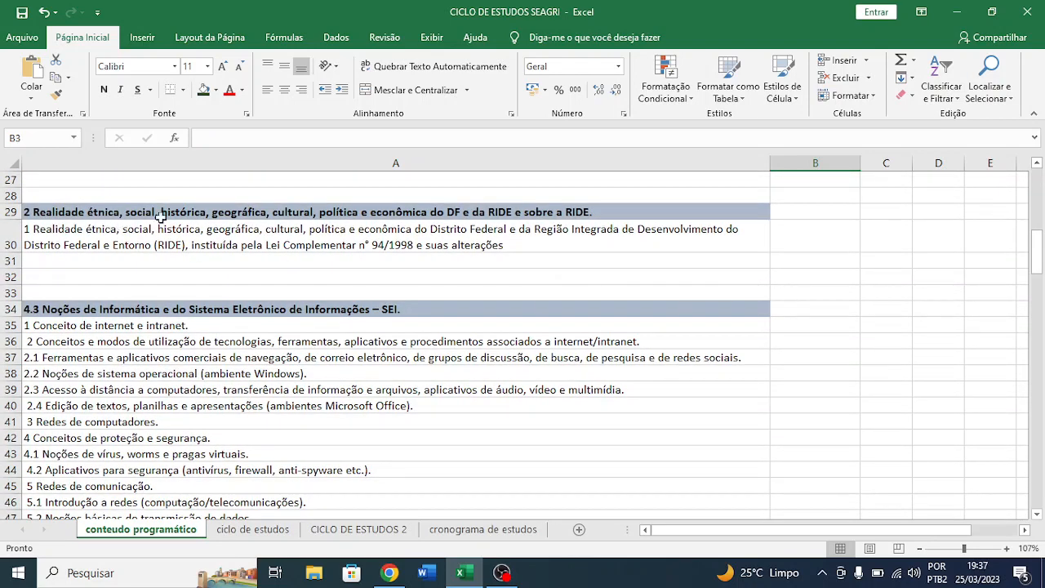
left_click(381, 239)
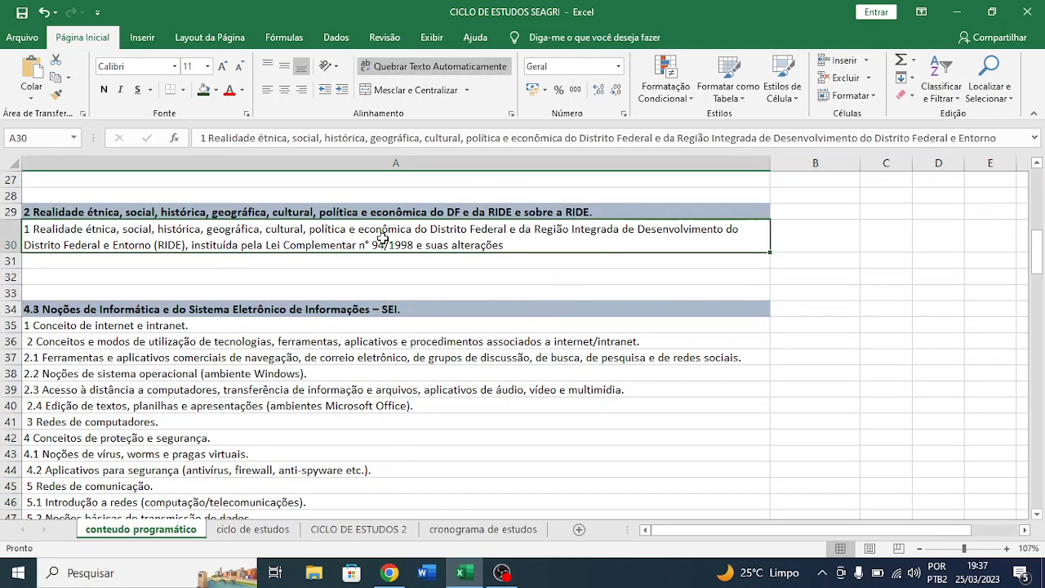
left_click(807, 228)
scroll(808, 228, "down", 3)
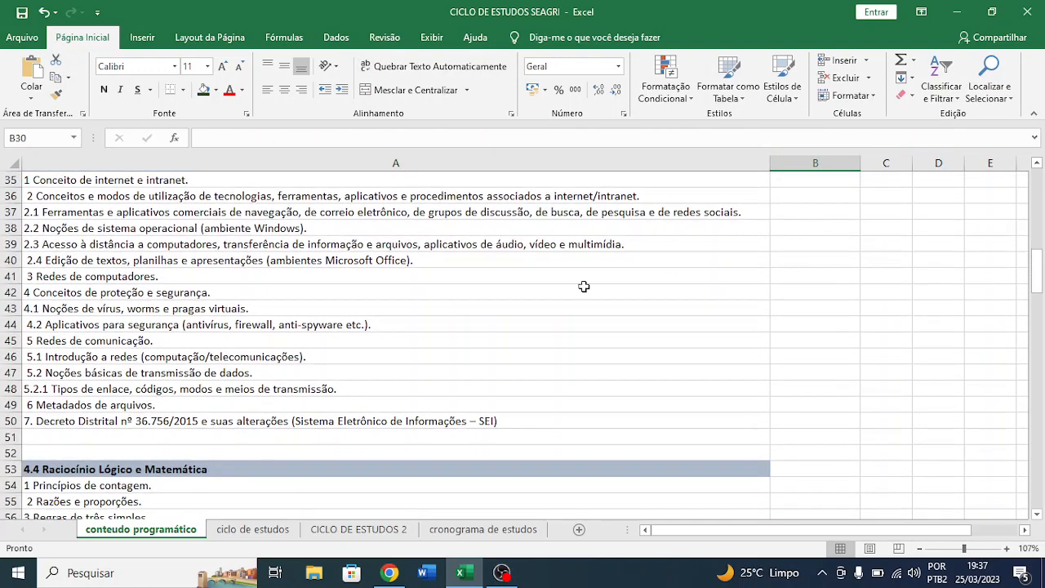
- Review the Noções de Informática e SEI topics in rows 35 to 50 and select their study mark cells B35:B50
left_click(134, 180)
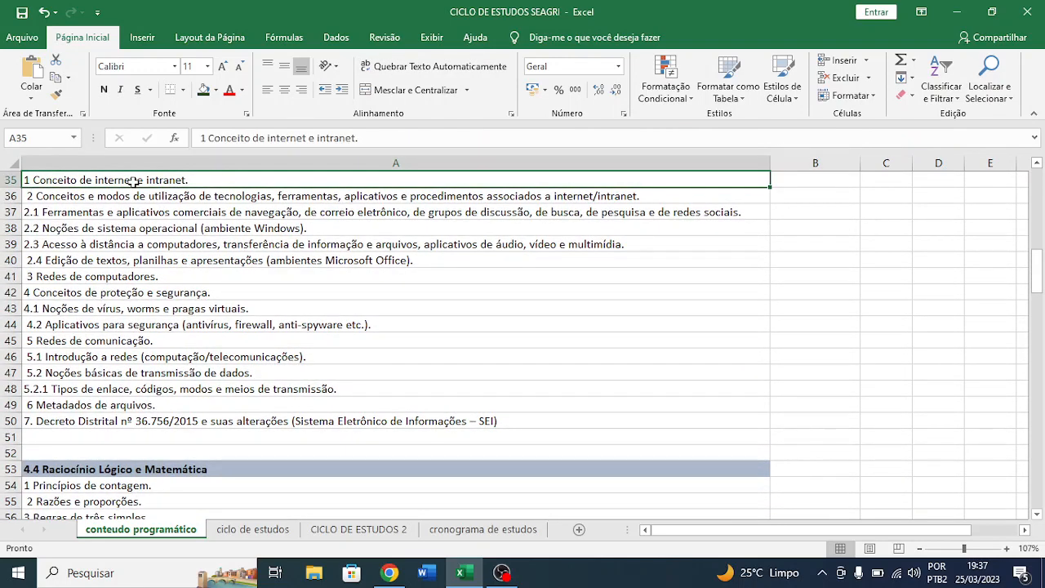
left_click(156, 309)
double_click(173, 229)
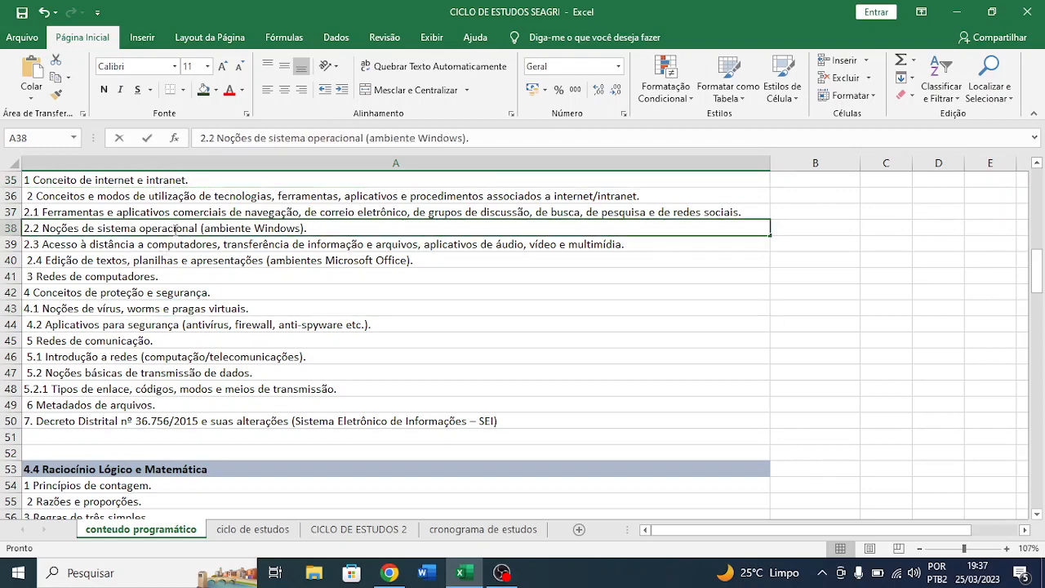
left_click(662, 184)
scroll(661, 187, "up", 1)
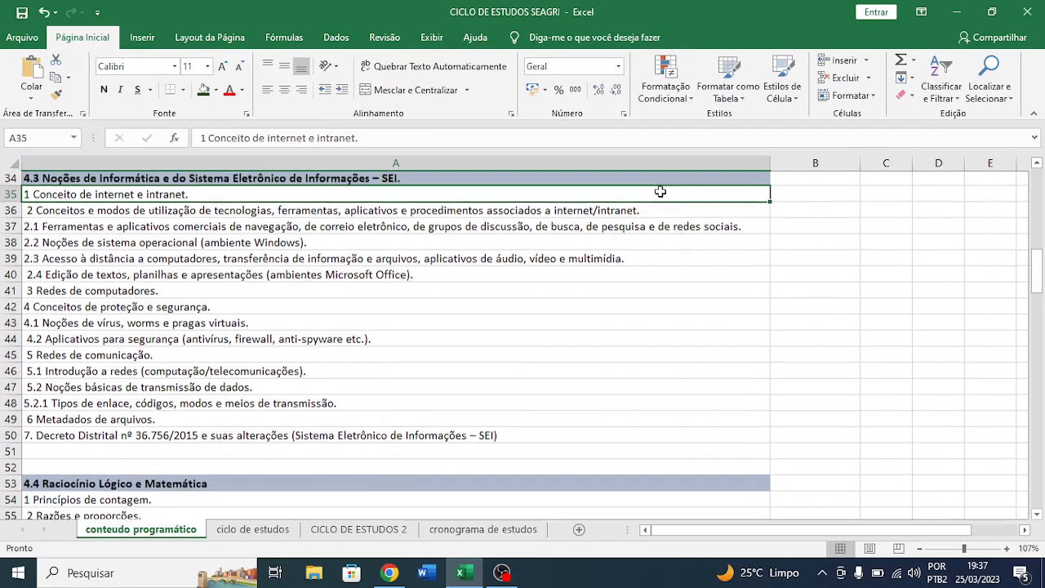
left_click_drag(814, 198, 824, 430)
scroll(824, 430, "down", 2)
scroll(823, 430, "up", 2)
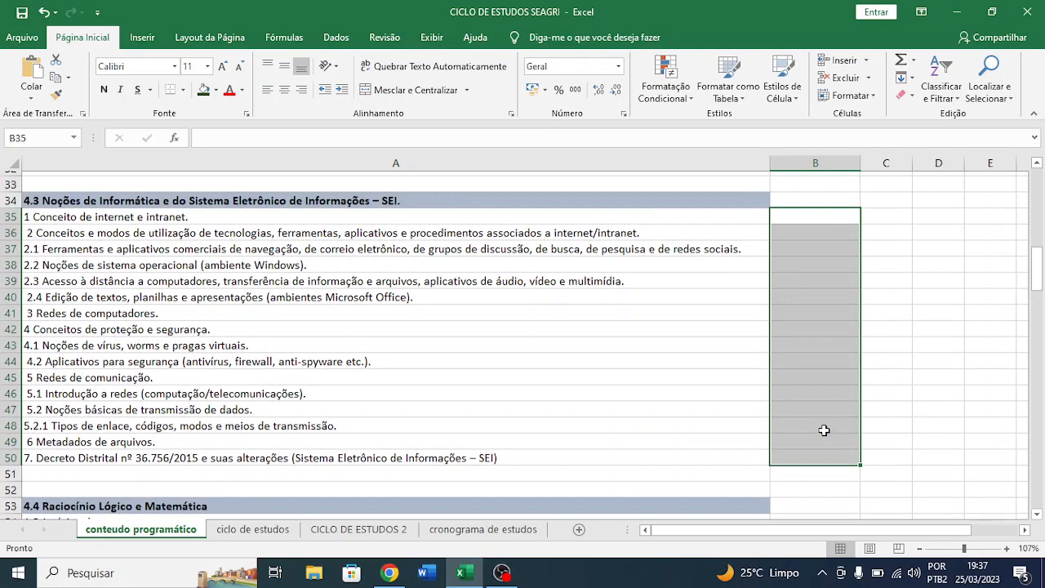
scroll(824, 430, "down", 6)
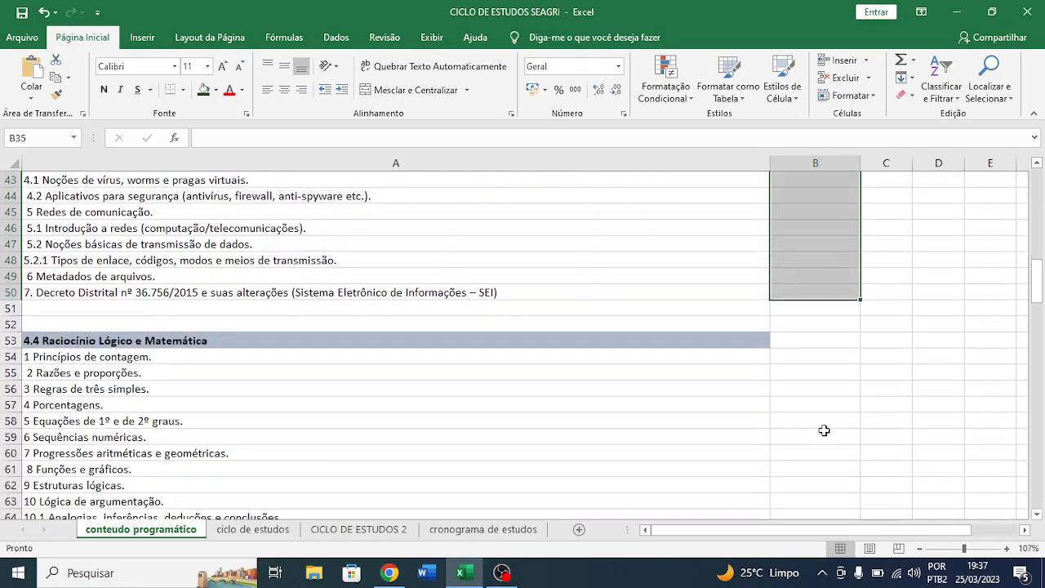
- Review the Raciocínio Lógico e Matemática topics in rows 54 to 74 of column A
scroll(824, 431, "down", 1)
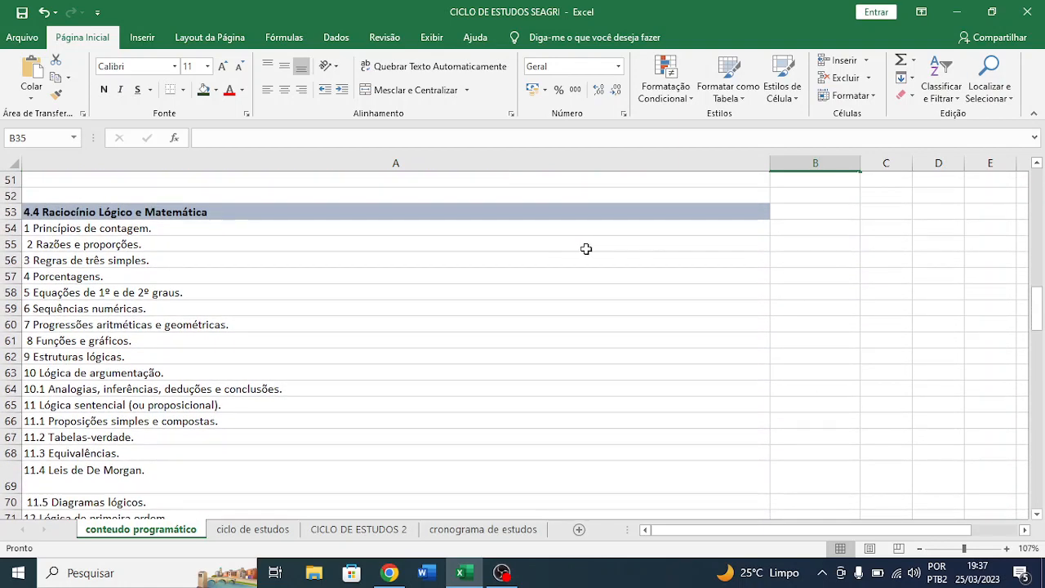
scroll(586, 249, "down", 1)
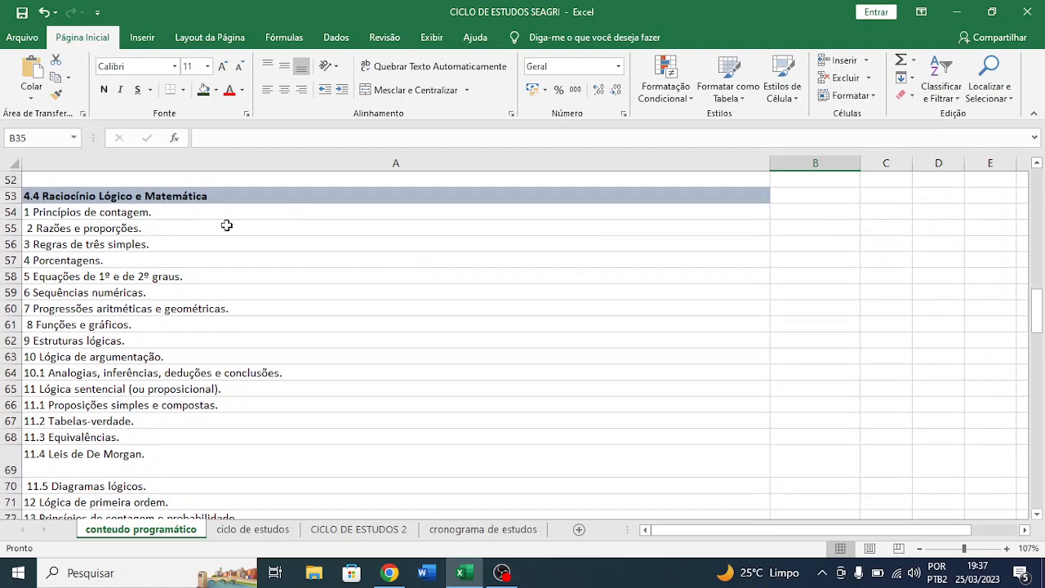
scroll(203, 259, "down", 1)
left_click(54, 240)
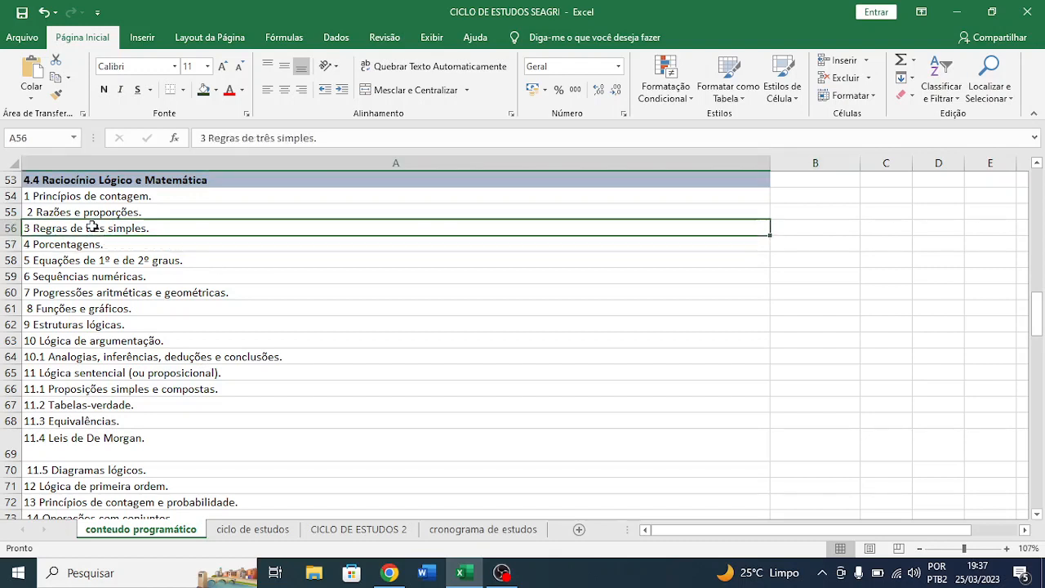
left_click(93, 228)
scroll(141, 232, "down", 2)
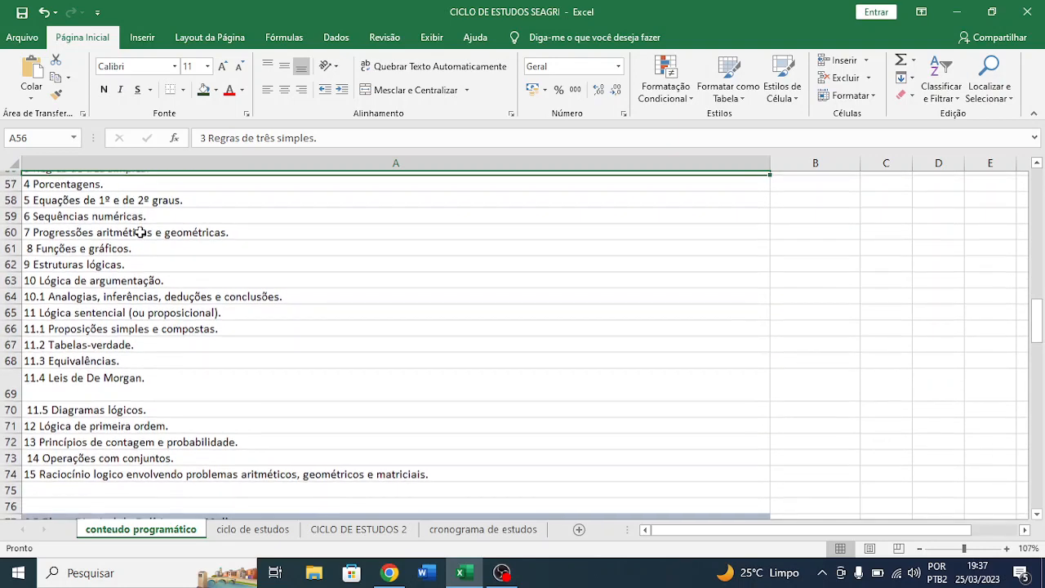
scroll(140, 232, "down", 1)
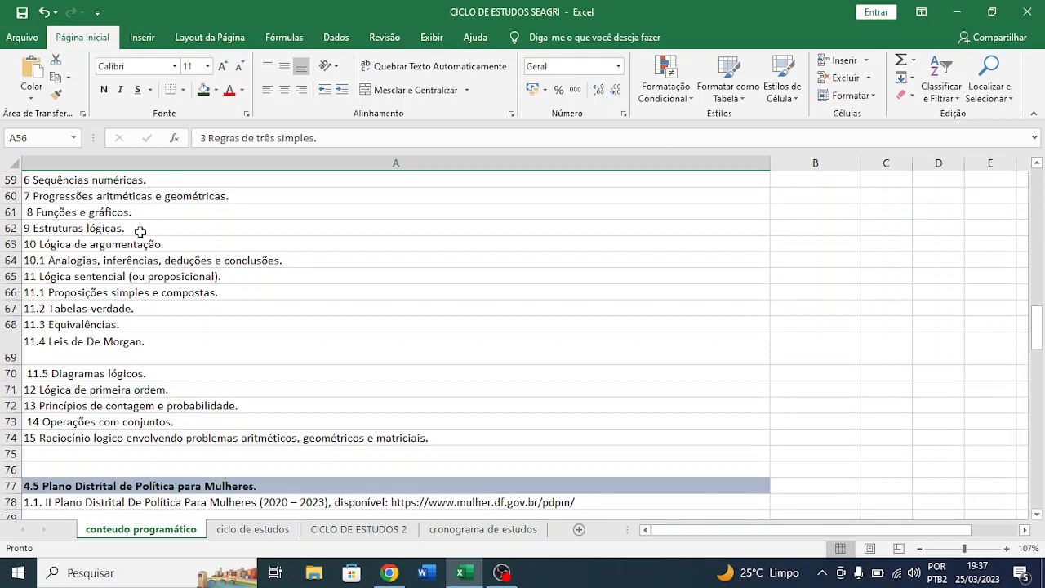
scroll(140, 232, "up", 3)
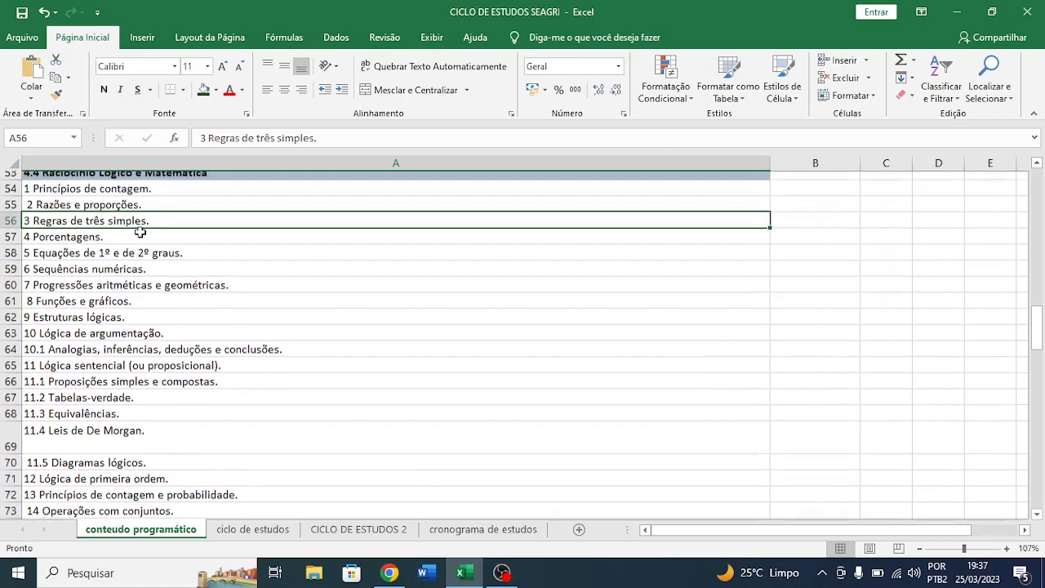
scroll(140, 232, "down", 1)
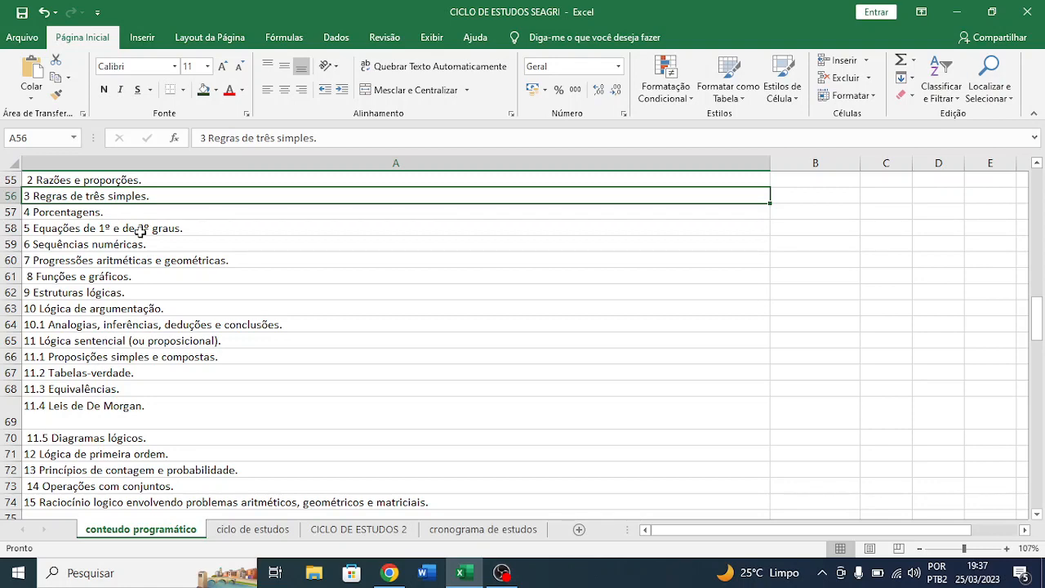
left_click_drag(140, 231, 275, 2)
left_click(142, 37)
left_click(208, 233)
- Review the Plano Distrital para Mulheres, Direito Constitucional, Direito Administrativo and Lei Orgânica sections in rows 77 to 120
scroll(209, 235, "down", 1)
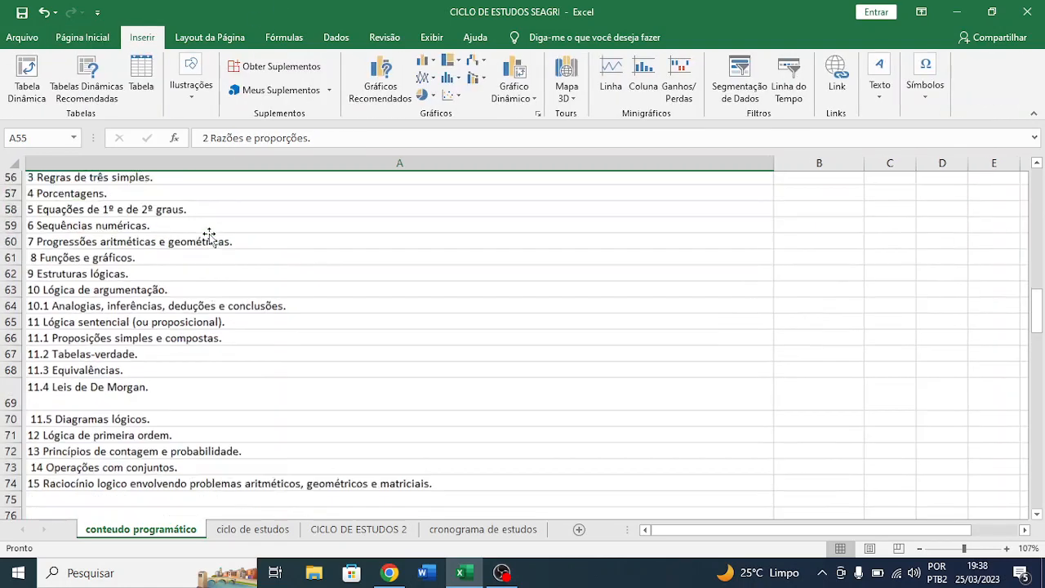
scroll(209, 235, "down", 7)
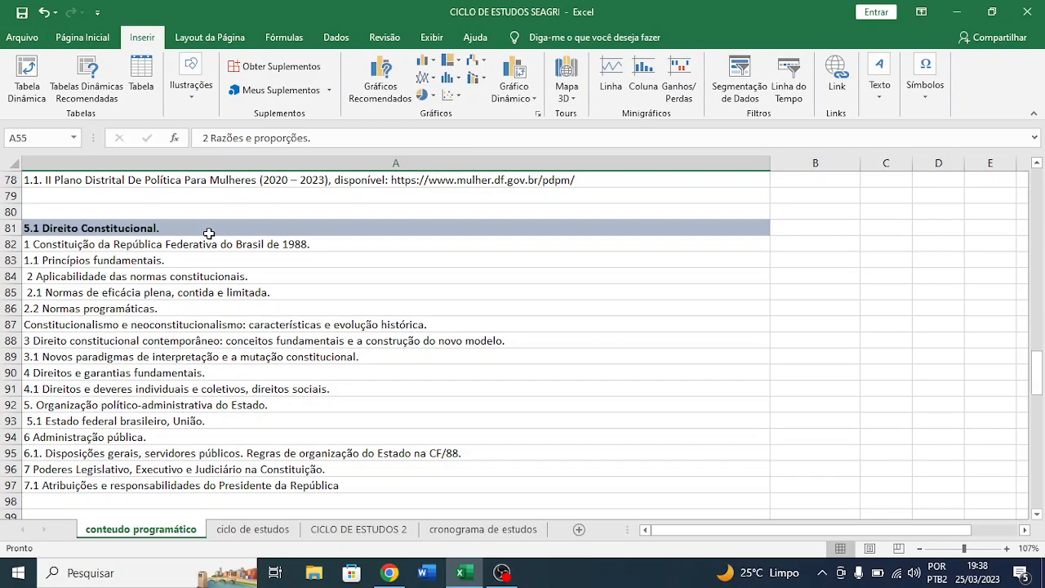
scroll(209, 233, "down", 1)
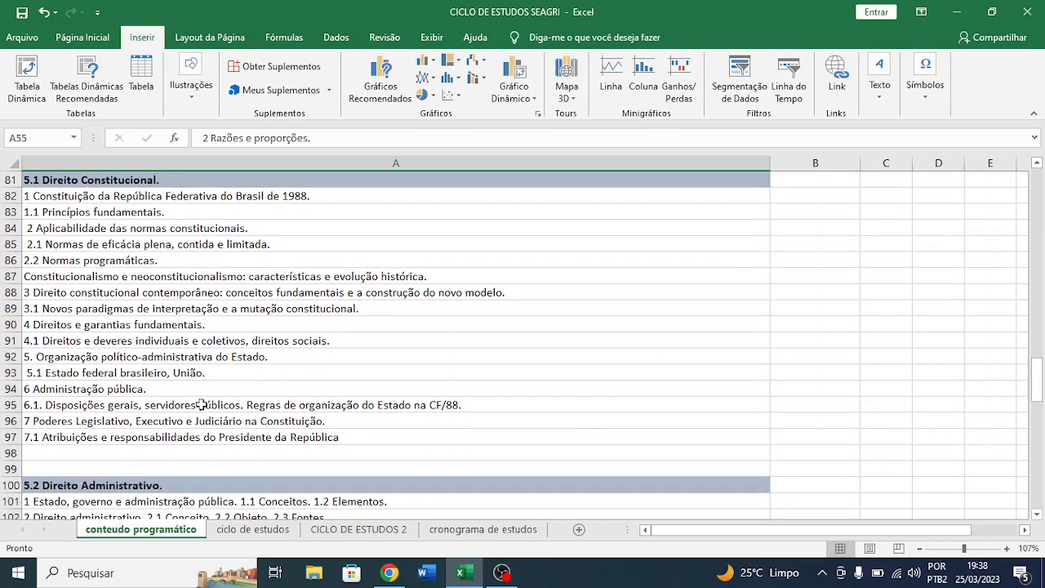
scroll(202, 404, "down", 8)
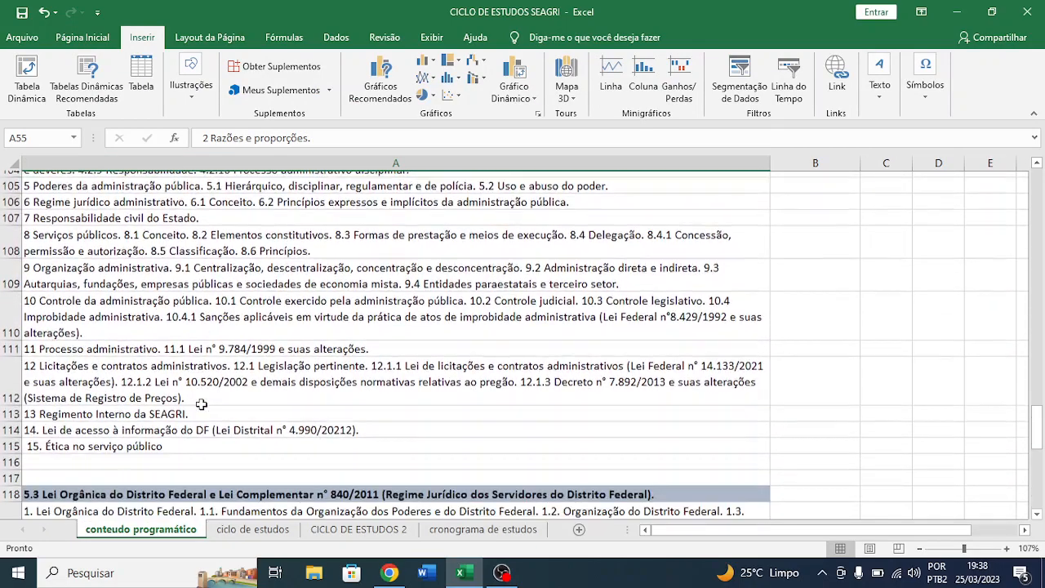
scroll(201, 404, "up", 2)
scroll(202, 404, "down", 3)
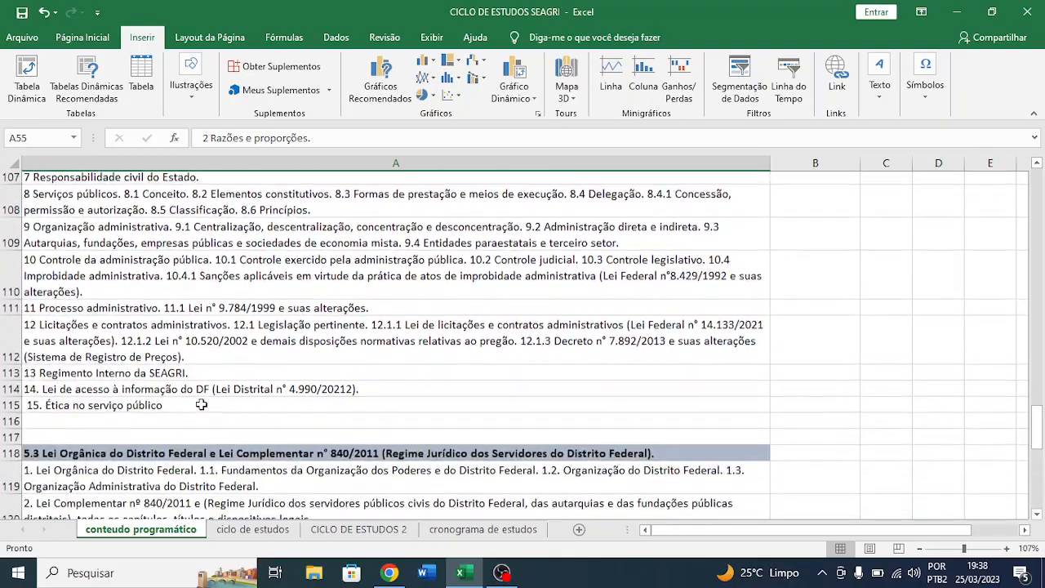
scroll(201, 404, "down", 4)
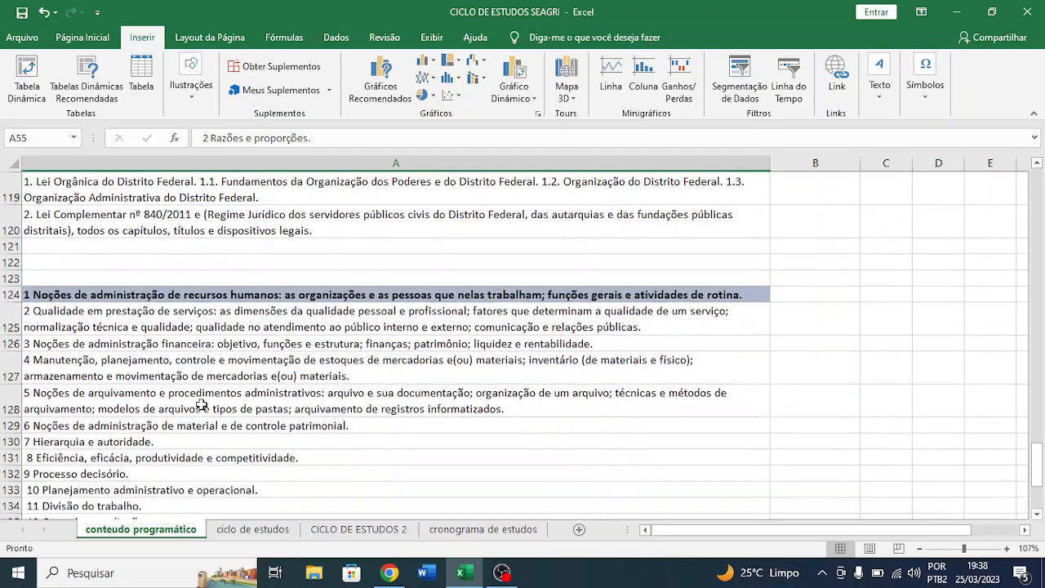
- Review the administration topics that close the syllabus and select the whole block A124:A144
scroll(201, 404, "down", 2)
scroll(202, 406, "up", 1)
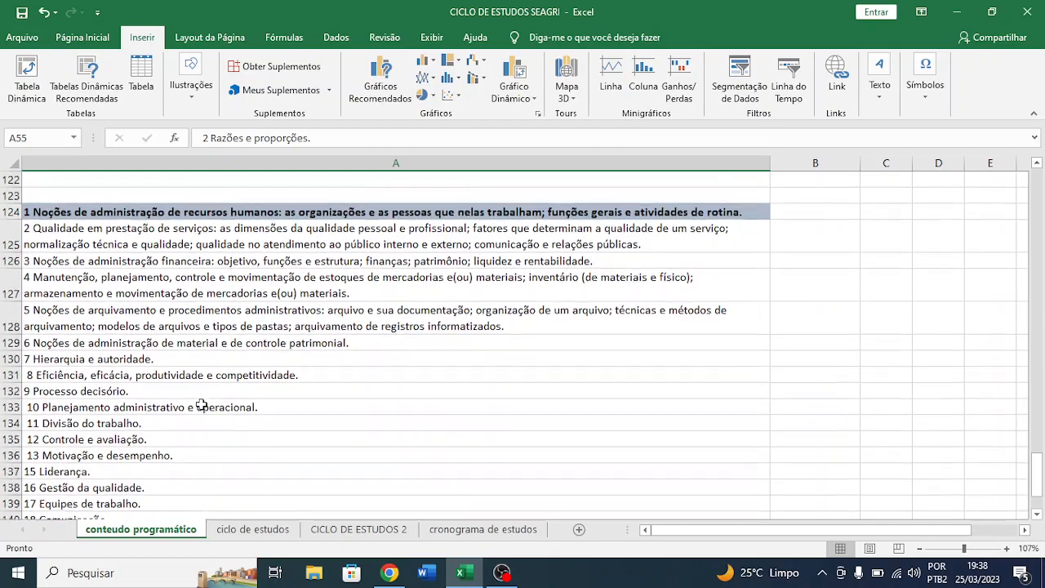
scroll(202, 405, "up", 3)
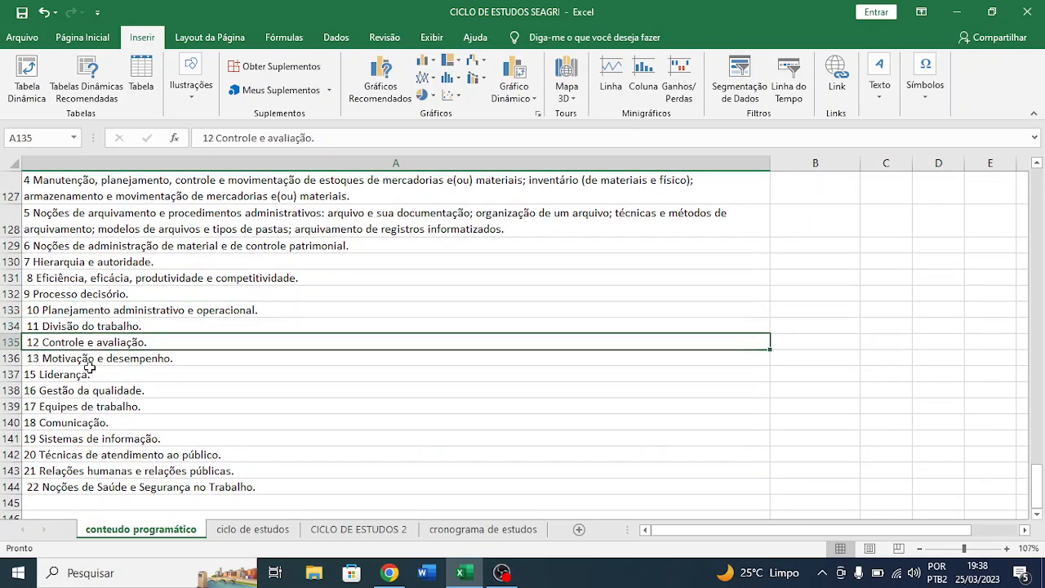
left_click(97, 422)
left_click(82, 438)
scroll(45, 293, "up", 2)
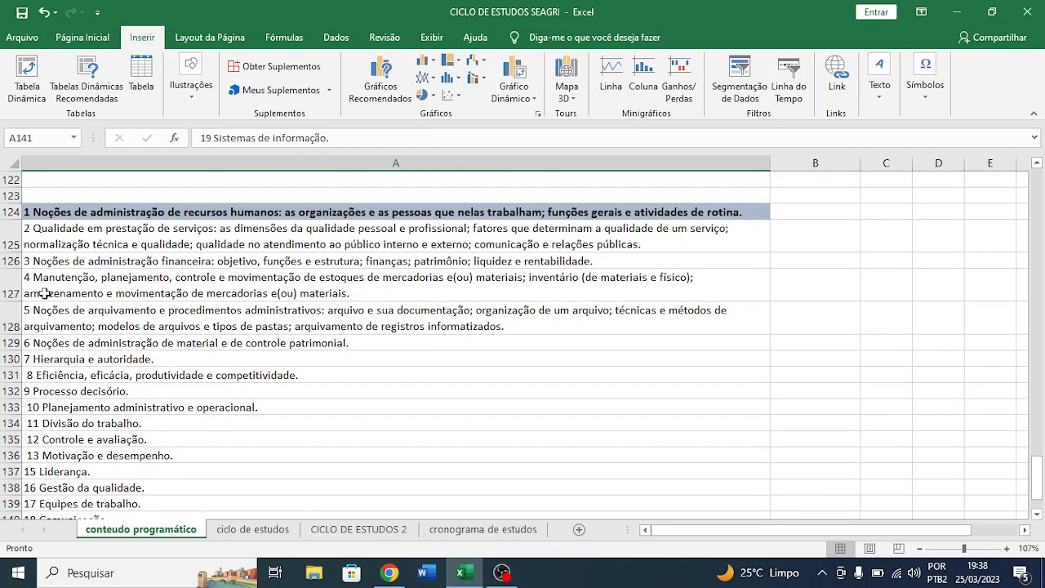
left_click_drag(46, 211, 436, 488)
- Look over the full syllabus list again, from the Língua Portuguesa topics in row 2 to the administration block at row 124
scroll(437, 487, "up", 20)
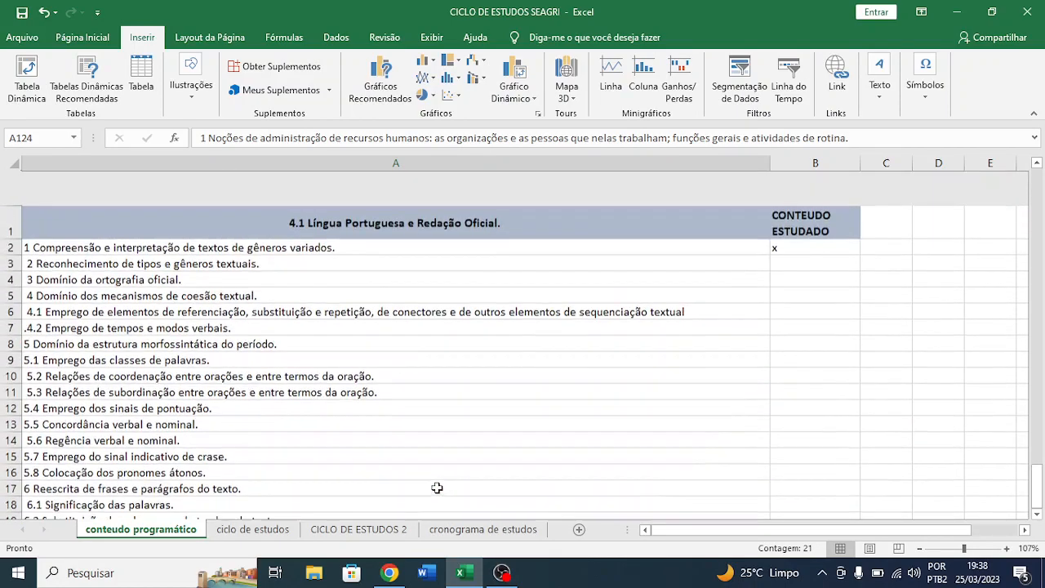
scroll(436, 488, "down", 2)
scroll(437, 487, "up", 2)
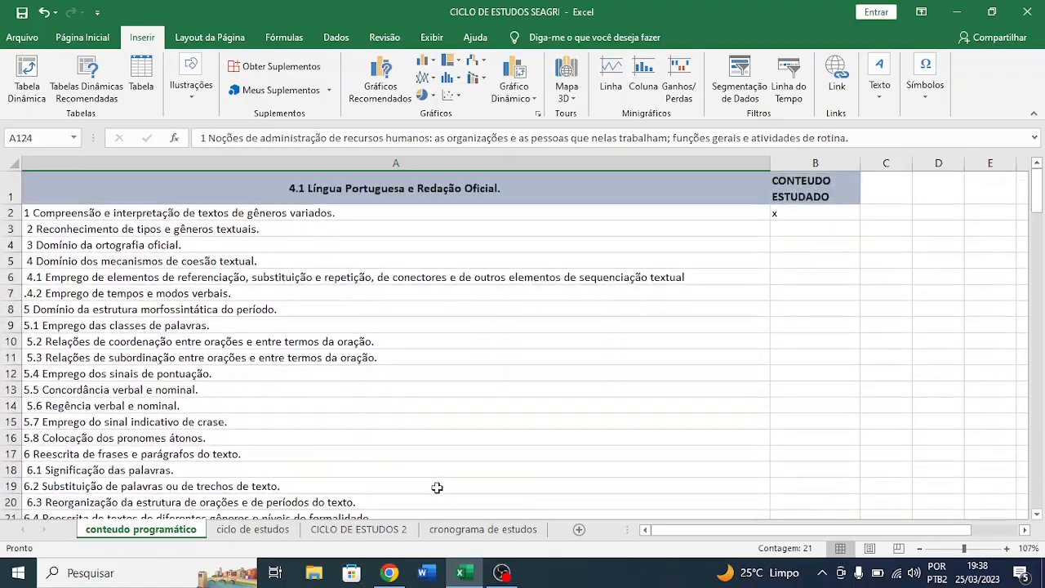
scroll(437, 488, "down", 20)
scroll(437, 487, "down", 20)
scroll(436, 487, "up", 20)
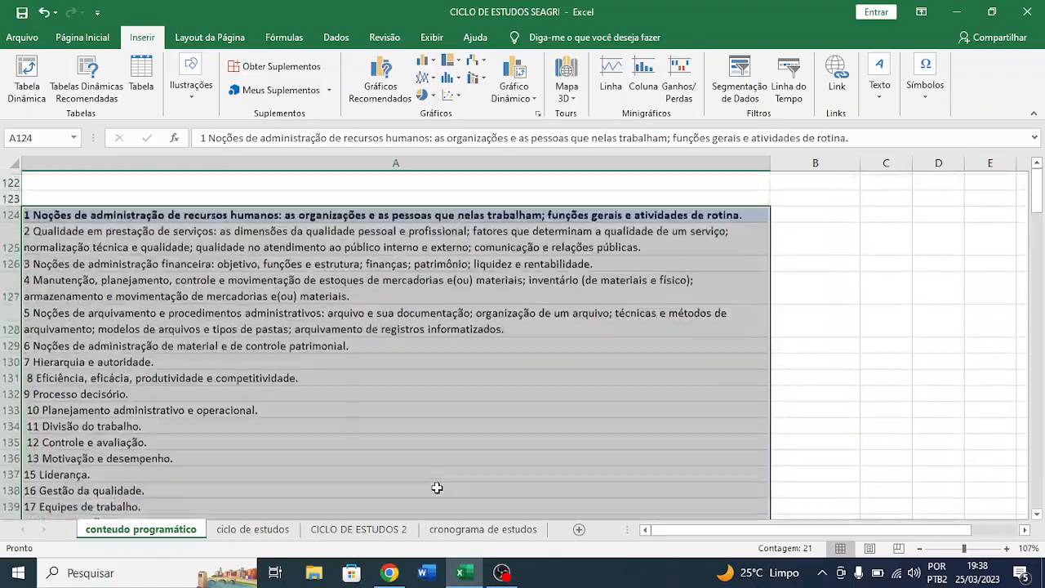
scroll(437, 487, "up", 17)
scroll(436, 487, "down", 1)
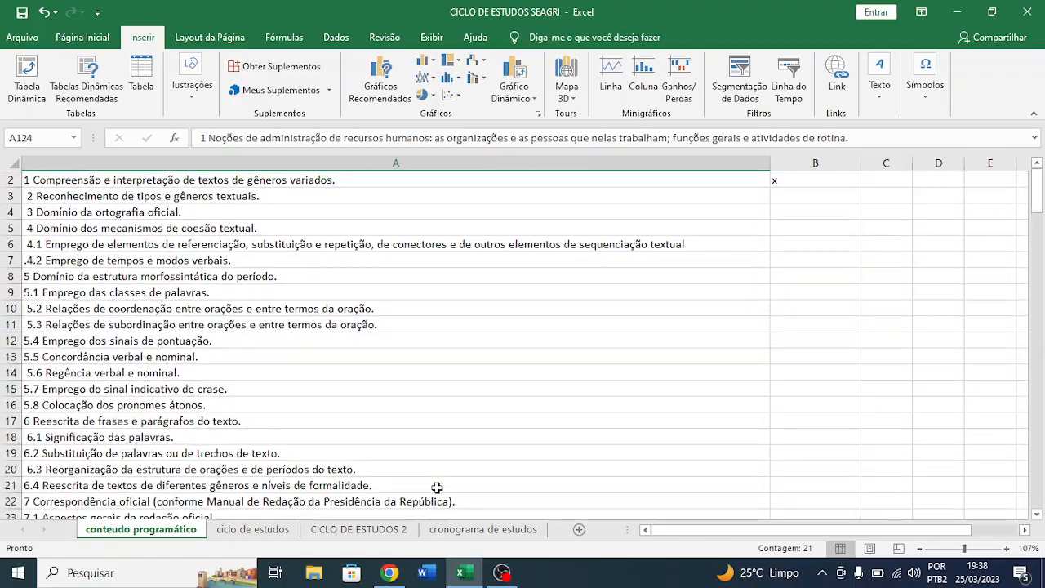
- Open the ciclo de estudos sheet, then switch to Chrome and locate the item 13.1.2 table of questions, weights and points in the edital PDF
left_click(252, 529)
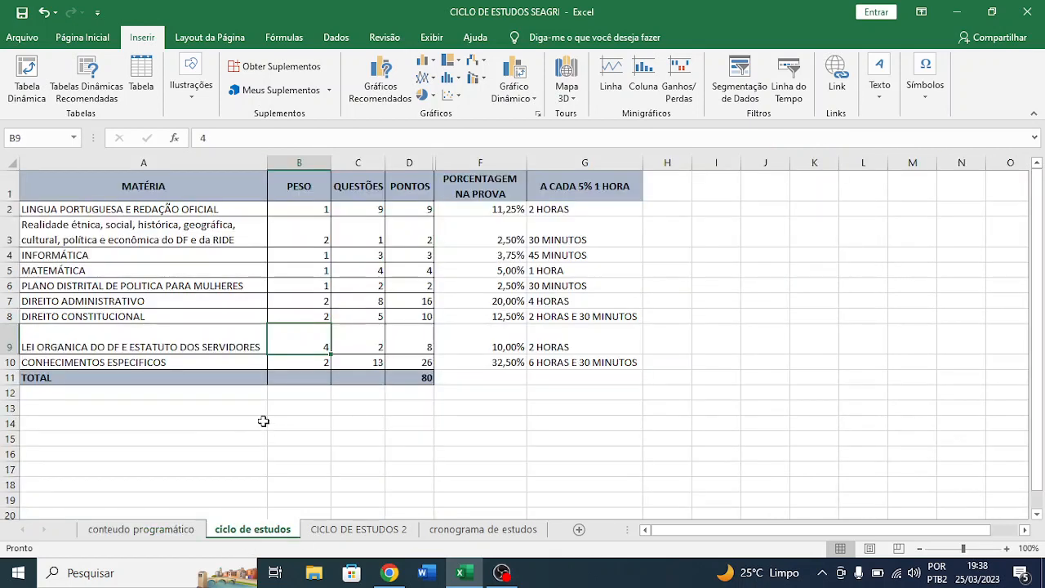
left_click(389, 571)
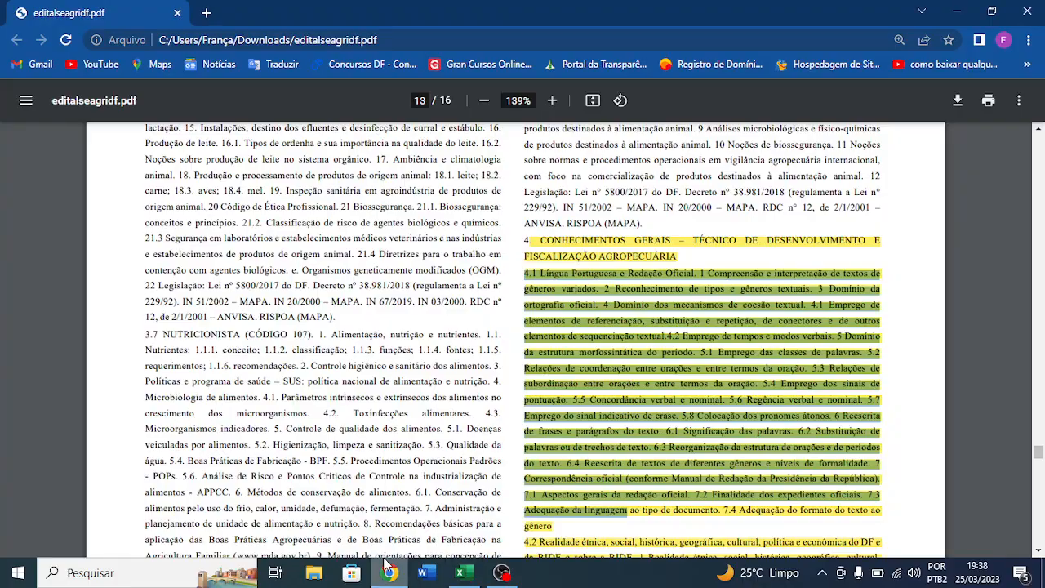
scroll(441, 414, "down", 5)
scroll(441, 414, "up", 20)
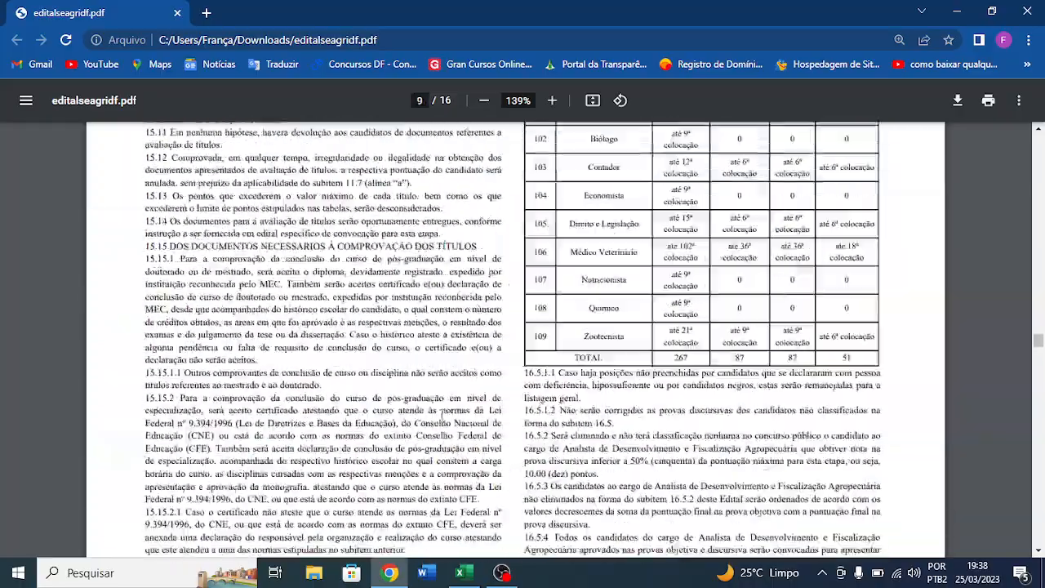
scroll(442, 414, "down", 3)
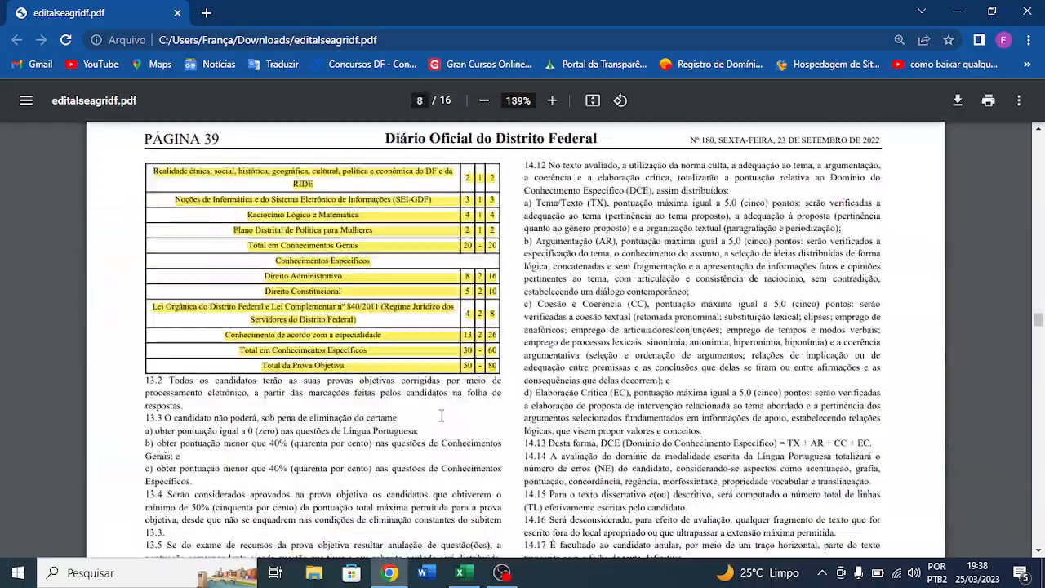
scroll(571, 326, "up", 4)
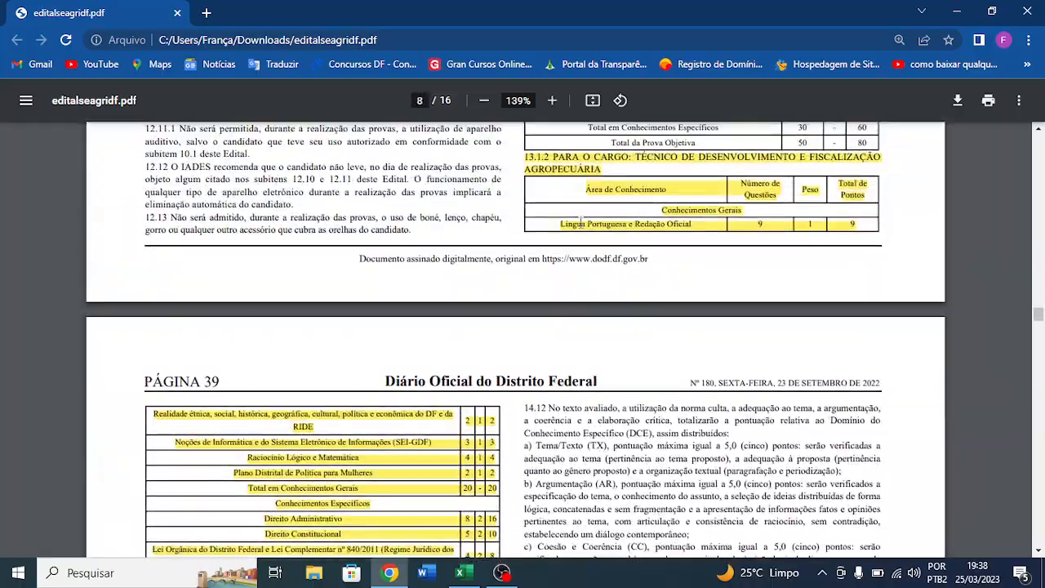
- Compare the edital's Língua Portuguesa e Redação Oficial entry with the questions and points in row 2 of the Excel study cycle
left_click_drag(560, 224, 703, 222)
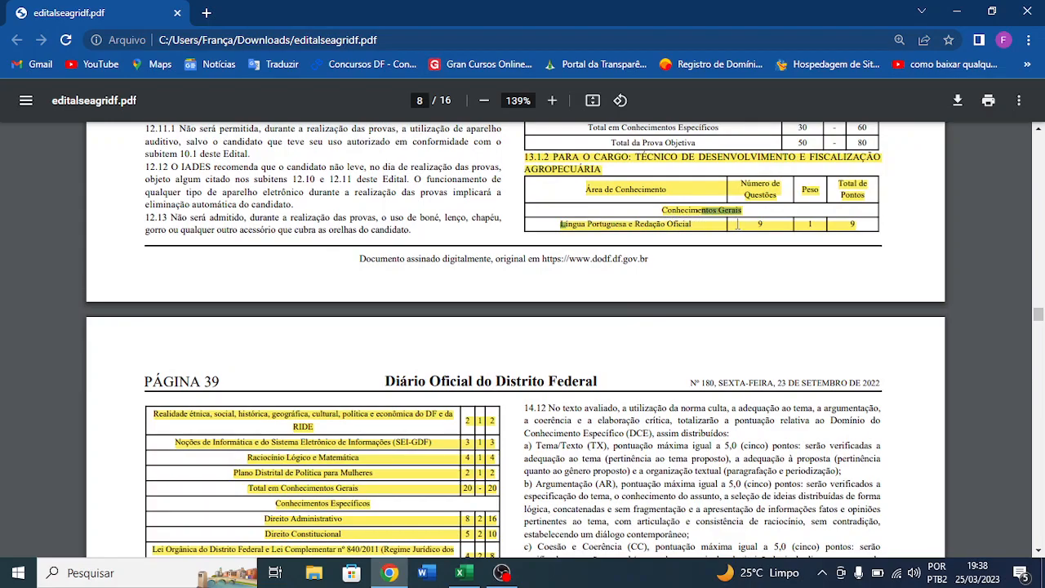
key("alt+Tab")
key("alt+Tab")
key("alt+Tab")
left_click(356, 213)
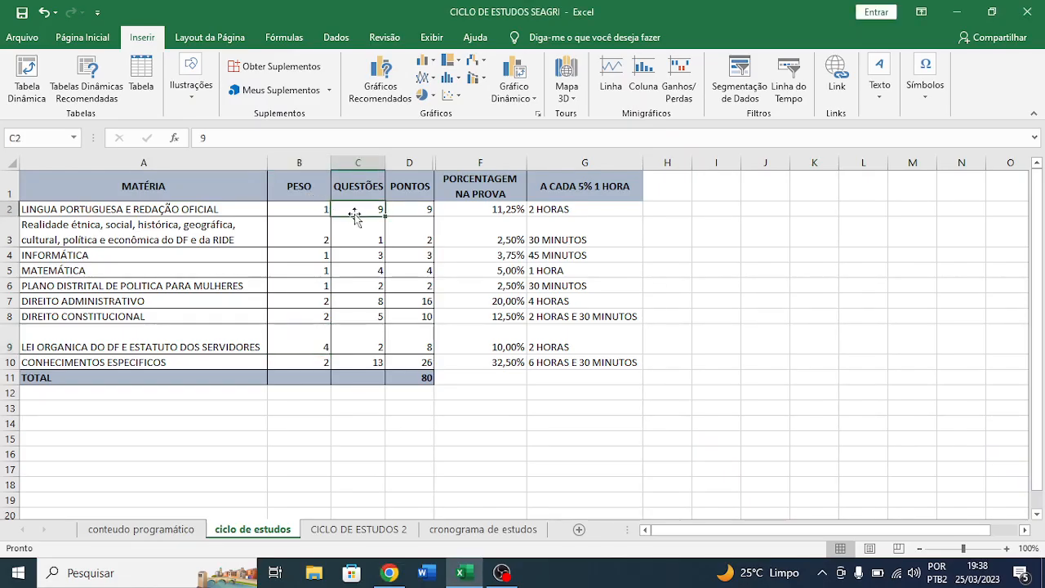
left_click(428, 209)
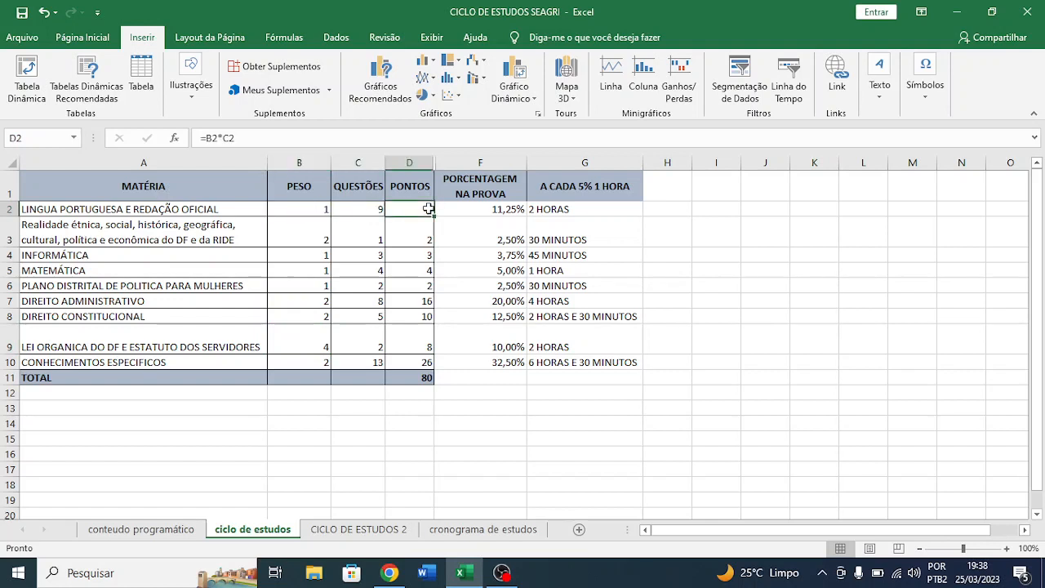
left_click(214, 213)
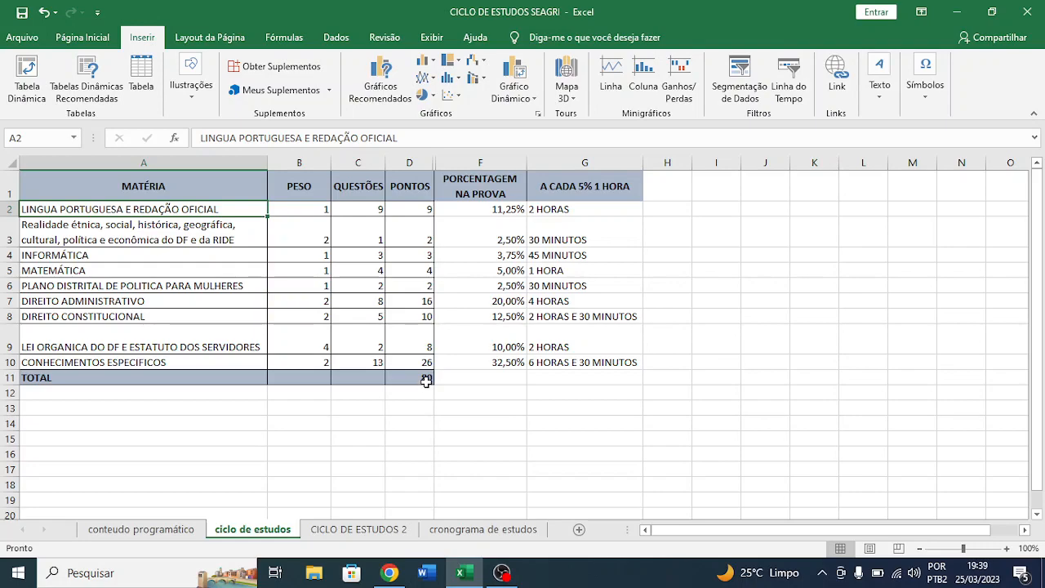
- Locate the Total da Prova Objetiva in the Chrome edital, then examine the Excel points total in D11 and the Língua Portuguesa percentage formula in F2
key("alt+Tab")
scroll(593, 336, "down", 3)
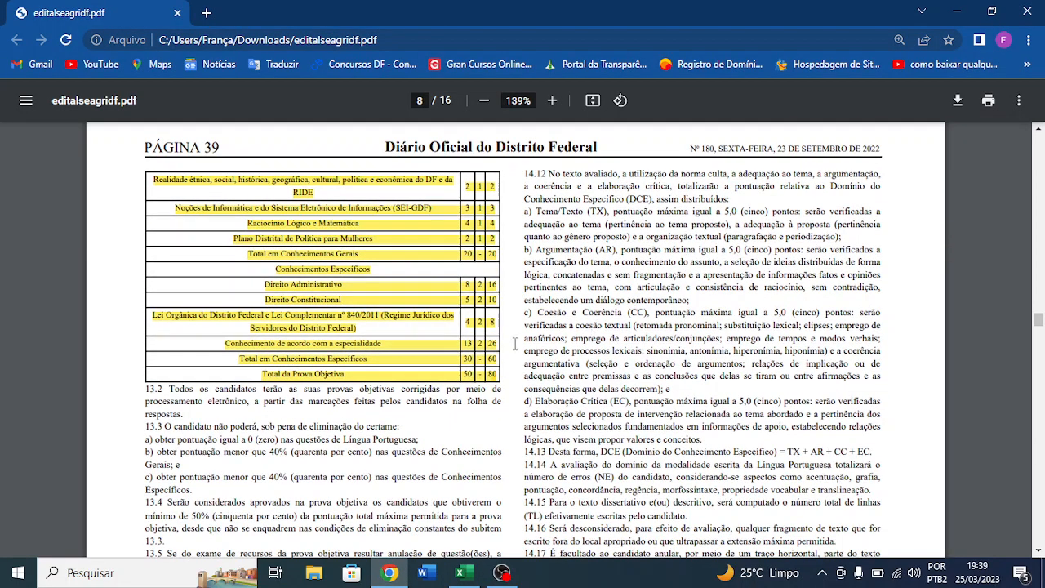
left_click_drag(260, 373, 475, 383)
key("alt+Tab")
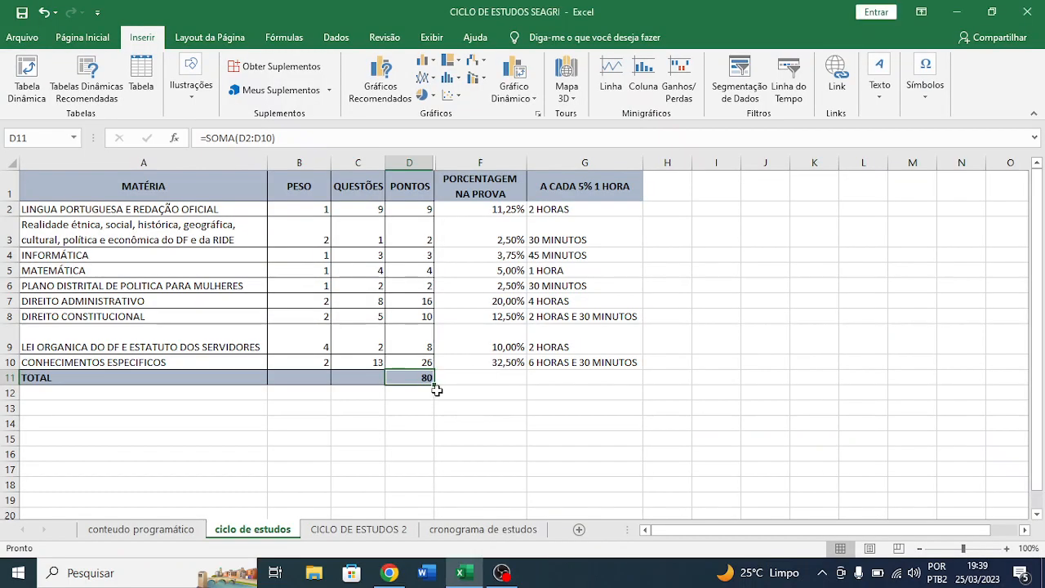
left_click(100, 209)
left_click(414, 210)
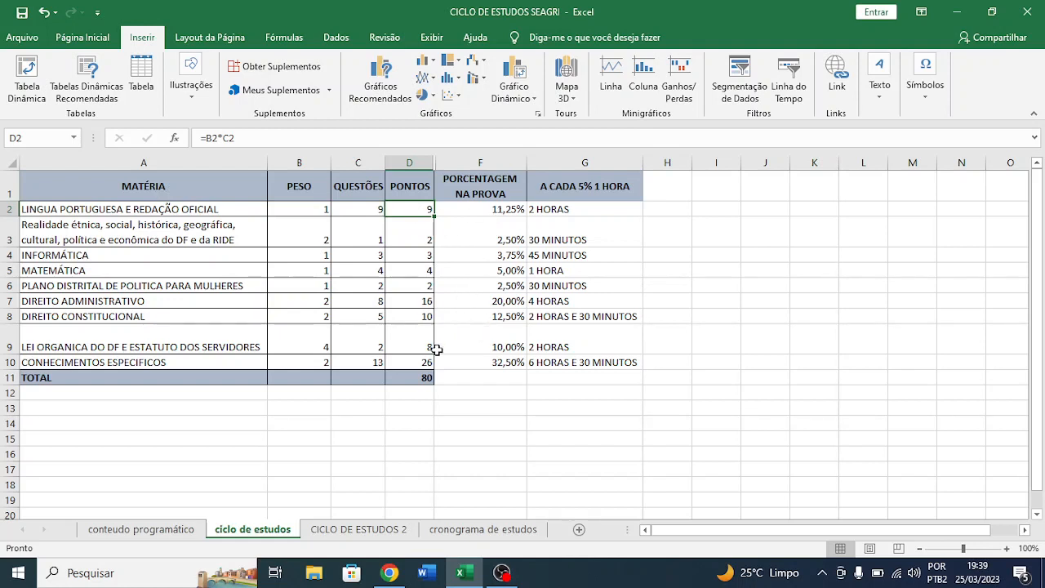
left_click(419, 376)
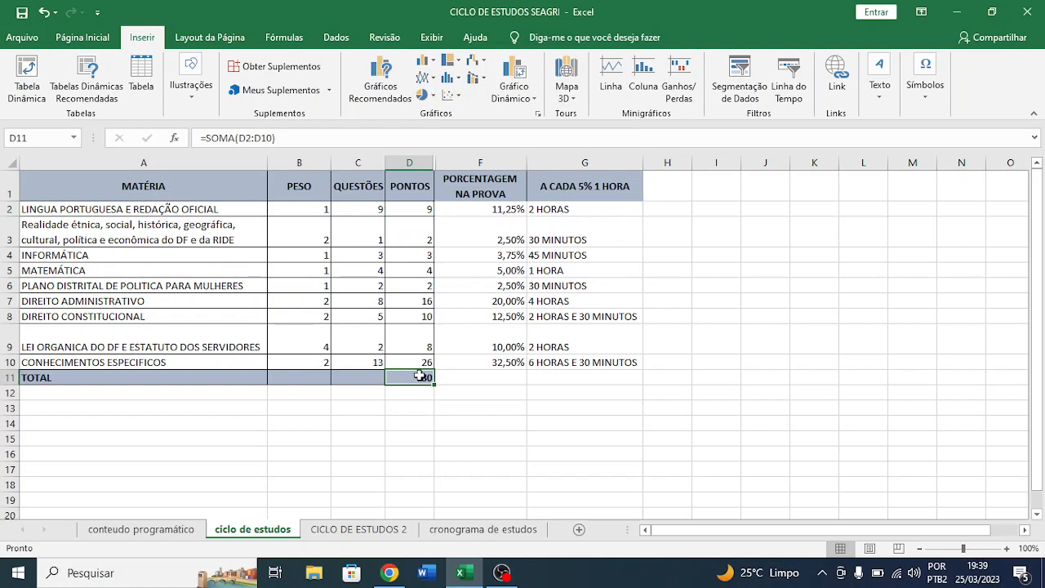
left_click(501, 209)
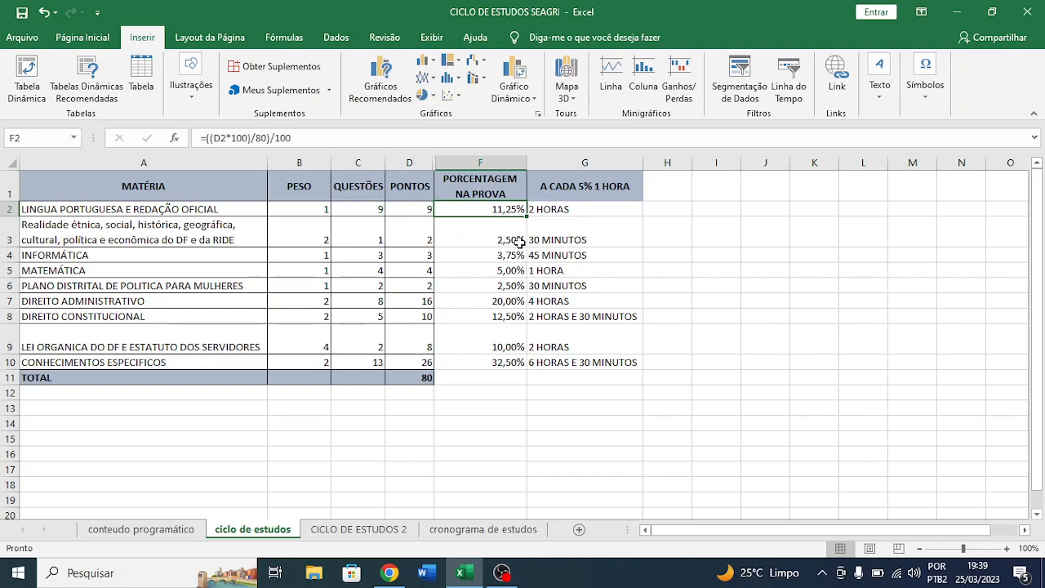
- Check the weight and question count of the Realidade étnica row against the edital's Número de Questões and Peso columns in Chrome
left_click(80, 234)
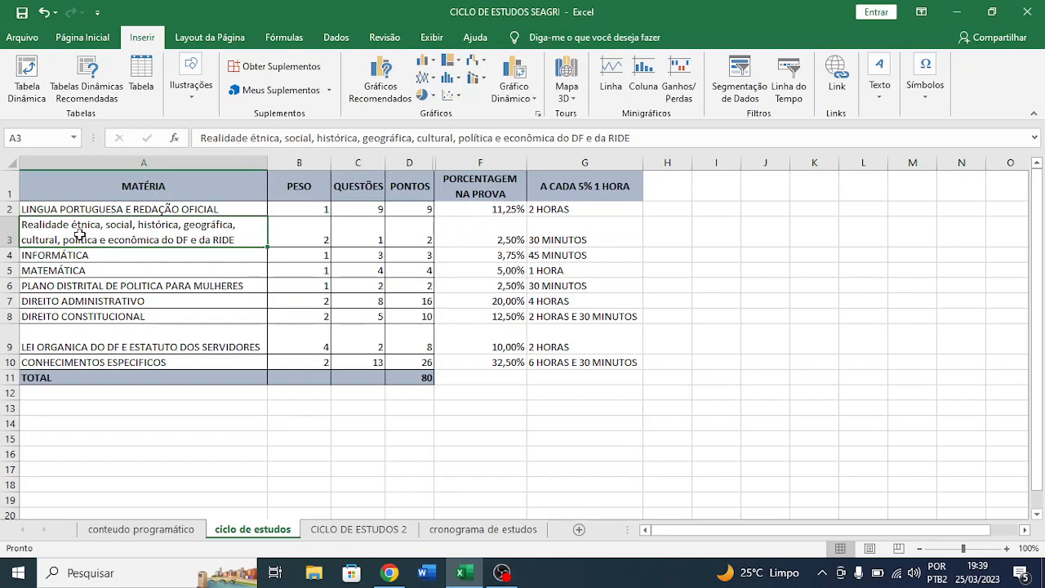
left_click(314, 233)
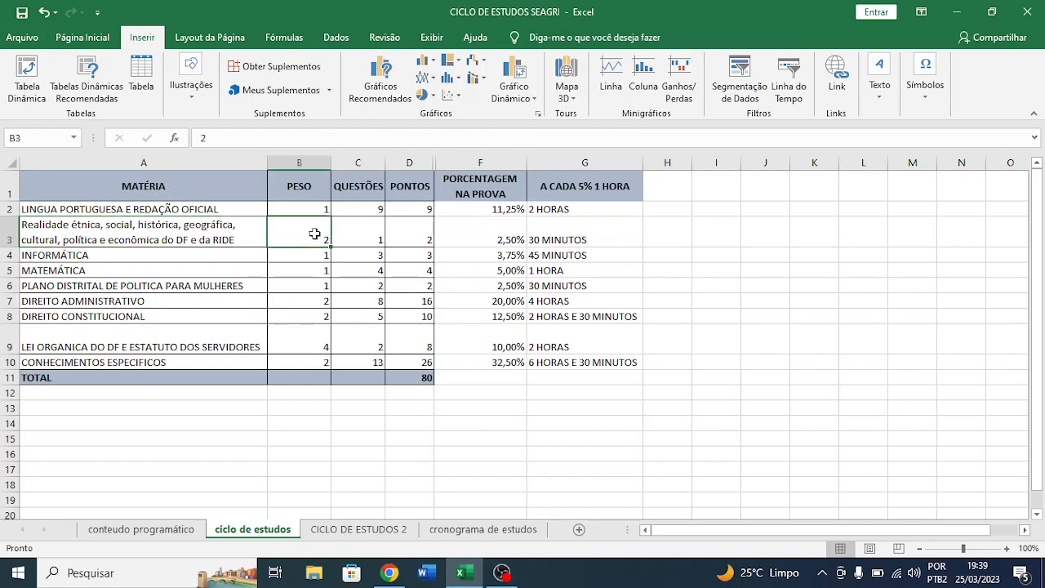
left_click(368, 243)
key("alt+Tab")
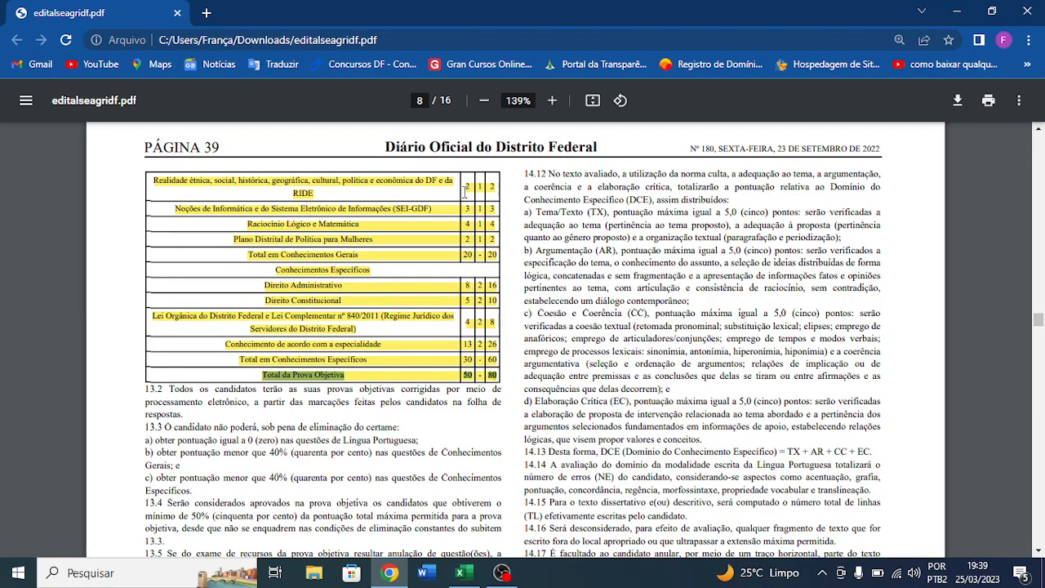
scroll(465, 192, "up", 3)
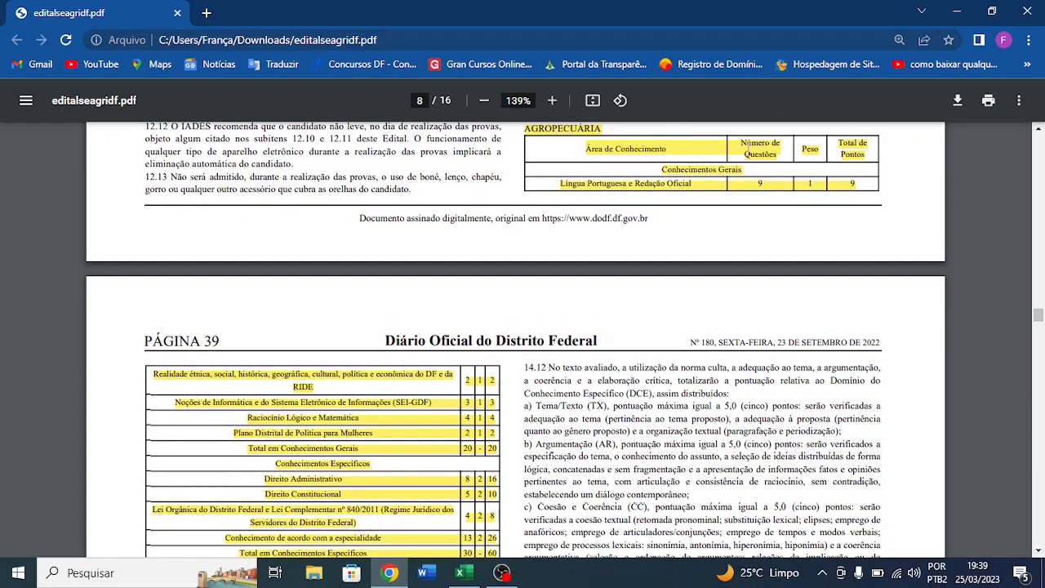
left_click_drag(736, 145, 768, 166)
key("alt+Tab")
- Set the Realidade étnica subject in row 3 to weight 1 and 2 questions in the Excel sheet
left_click(325, 234)
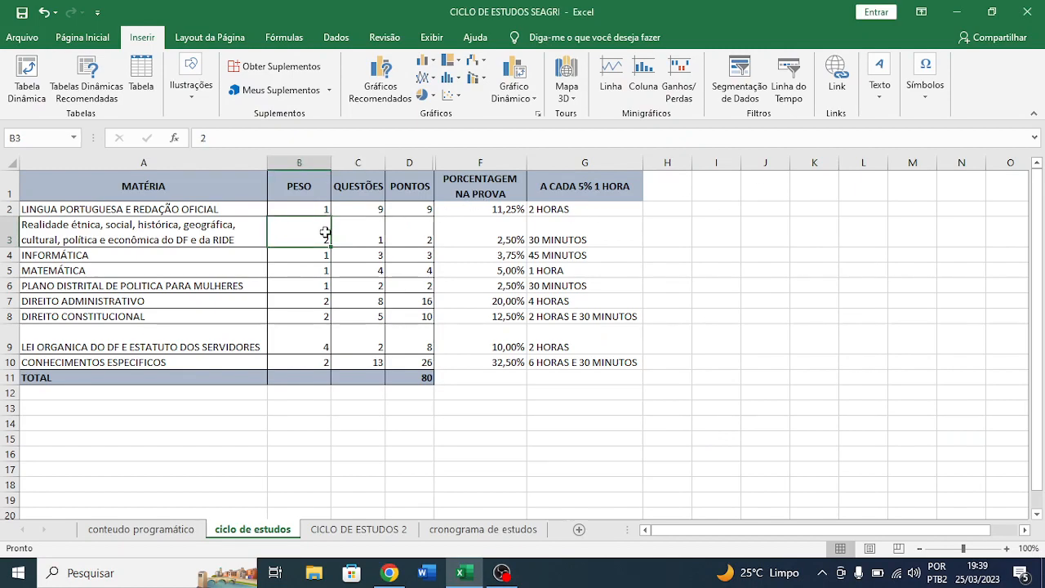
type("1")
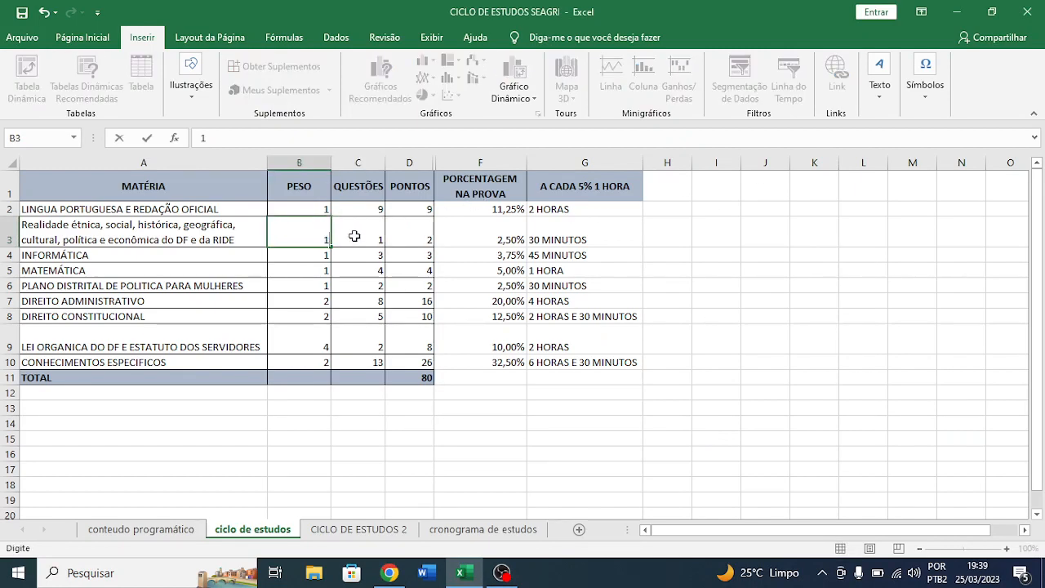
left_click(365, 239)
double_click(367, 239)
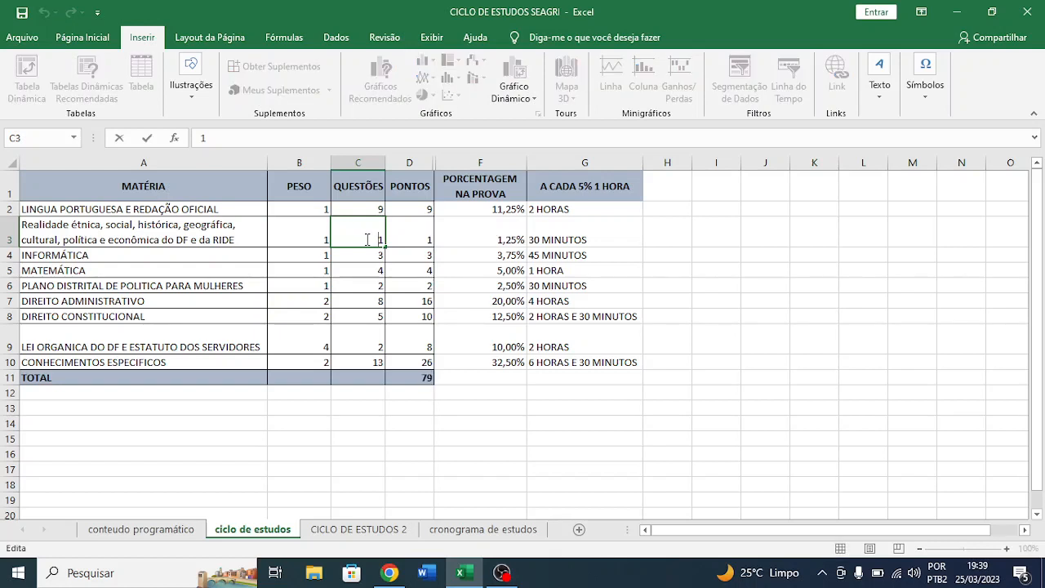
mouse_move(367, 239)
left_mouse_down()
mouse_move(404, 240)
mouse_move(387, 243)
left_mouse_up()
type("2")
key("Return")
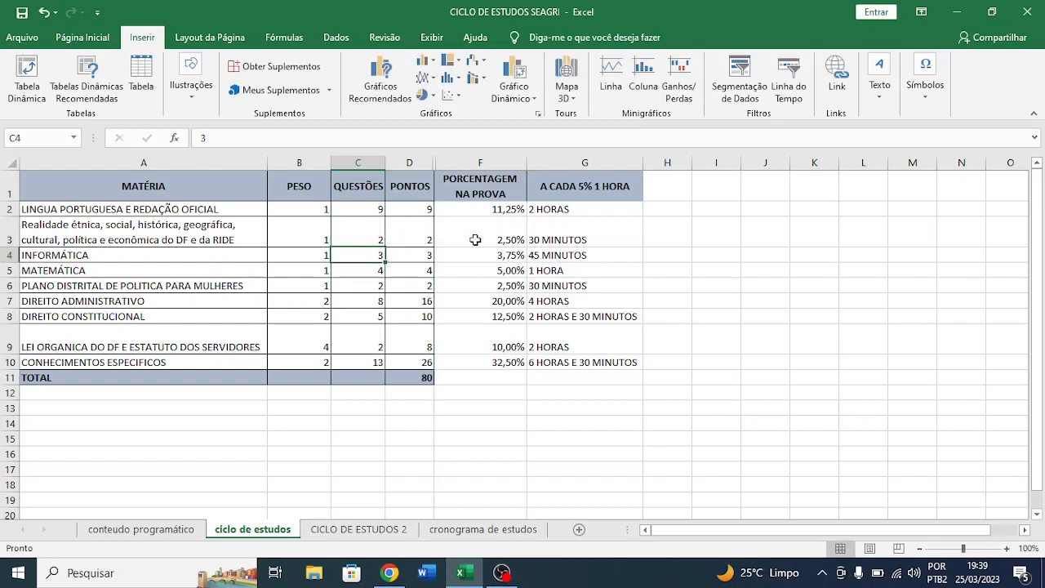
- Examine the points and exam percentage formulas for Realidade étnica in row 3 and the Informática values in row 4
left_click(404, 233)
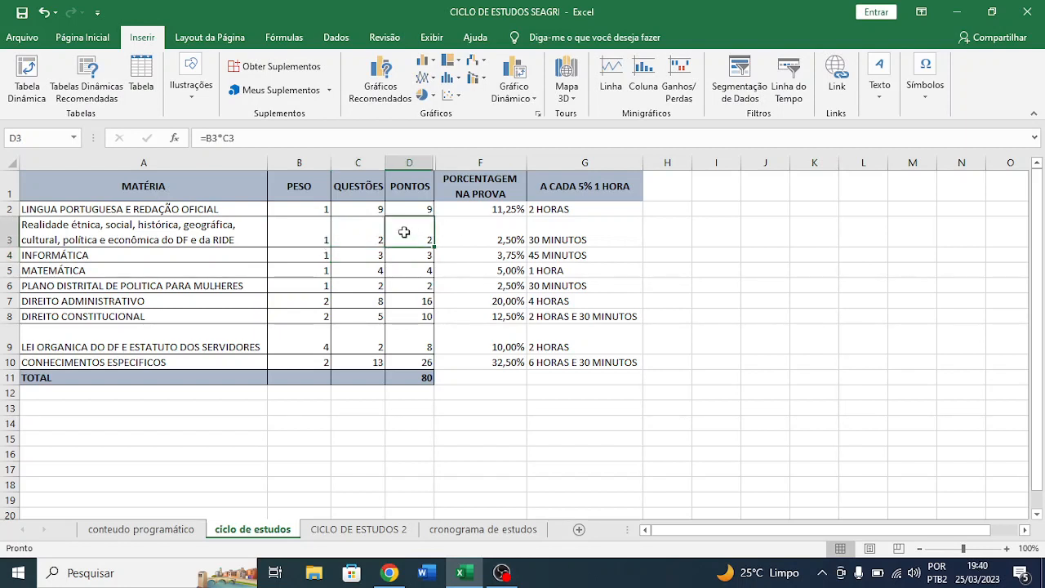
left_click(510, 239)
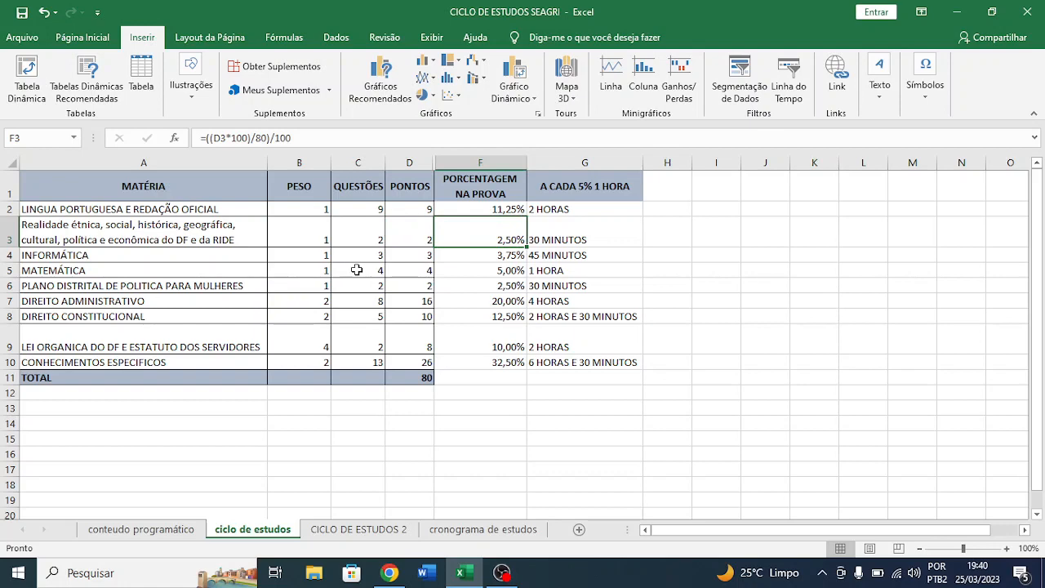
left_click(178, 253)
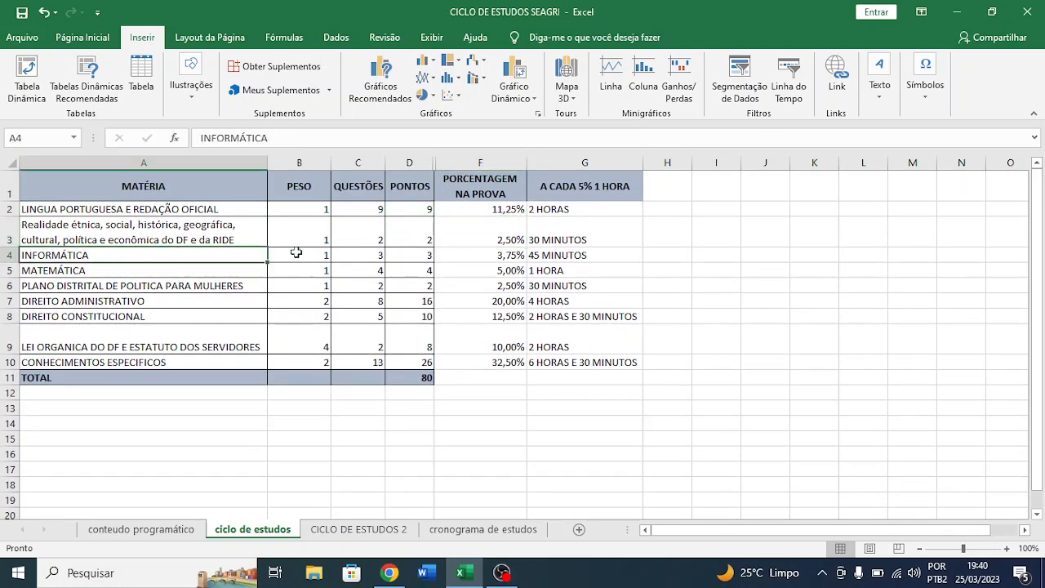
left_click(364, 255)
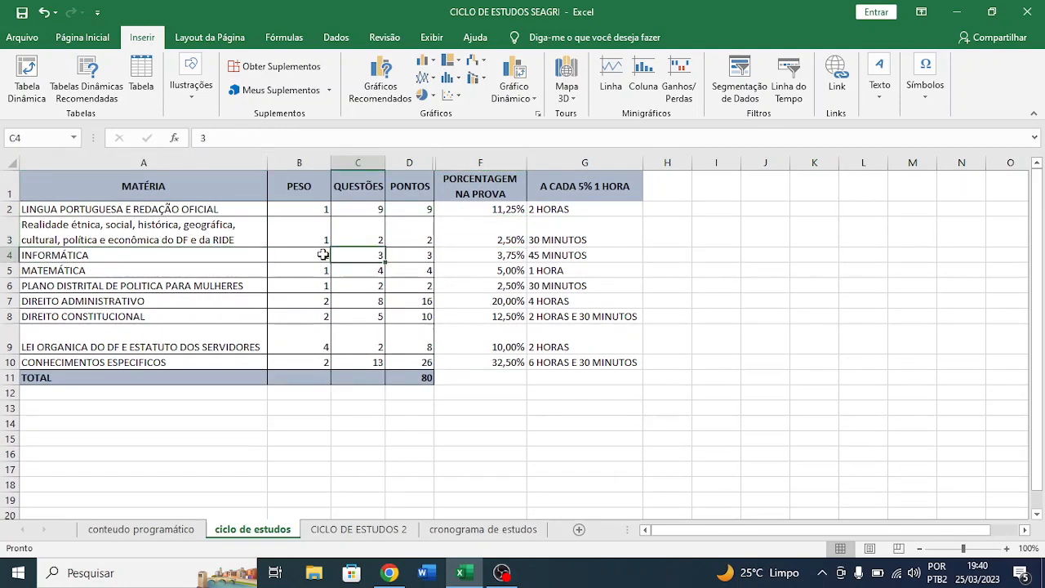
left_click(323, 254)
left_click(497, 259)
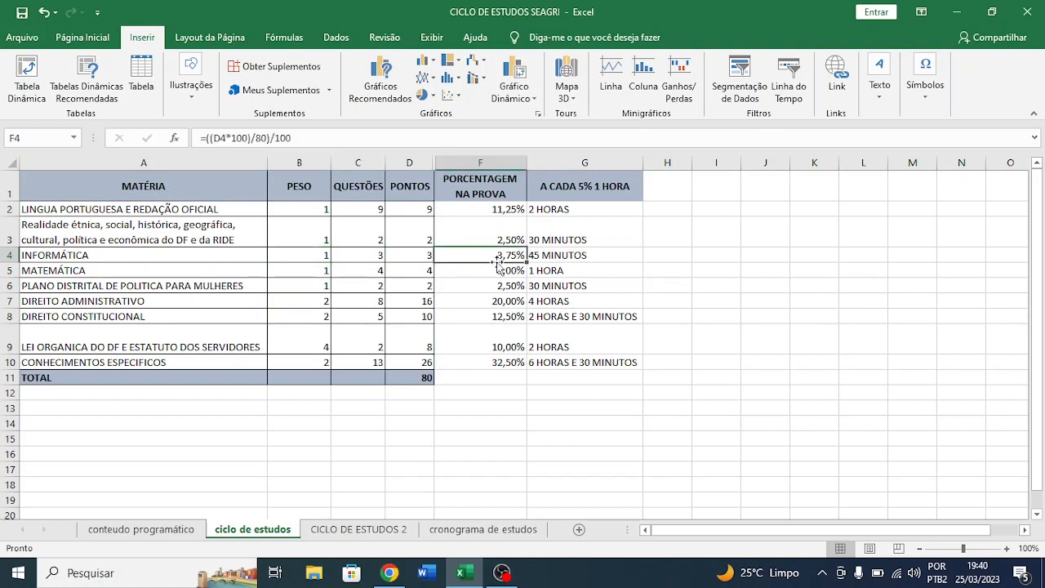
- Review the weights, questions and points of the remaining subjects, from Matemática in row 5 to Conhecimentos Específicos in row 10
left_click(320, 270)
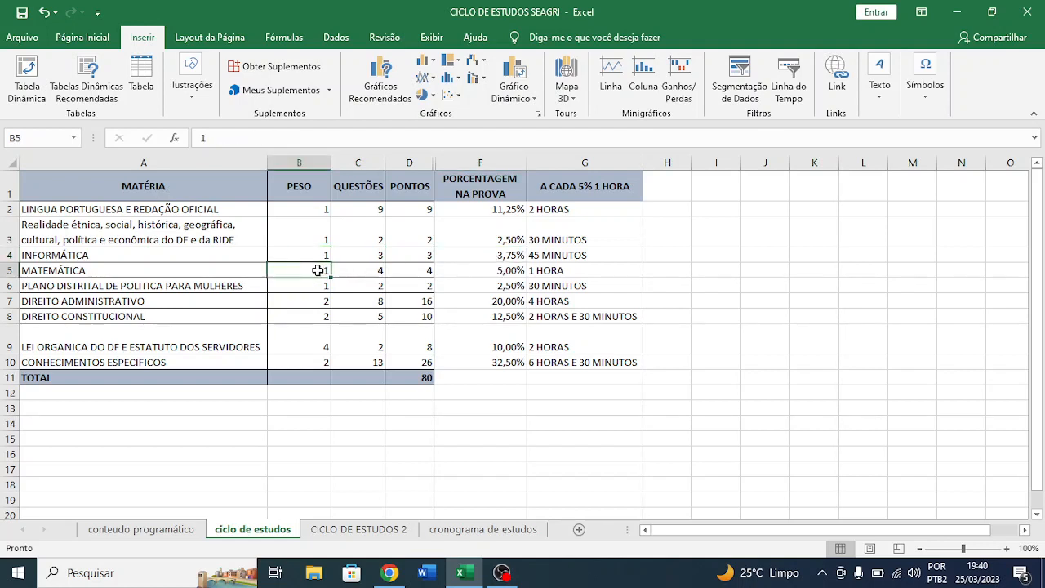
left_click(376, 275)
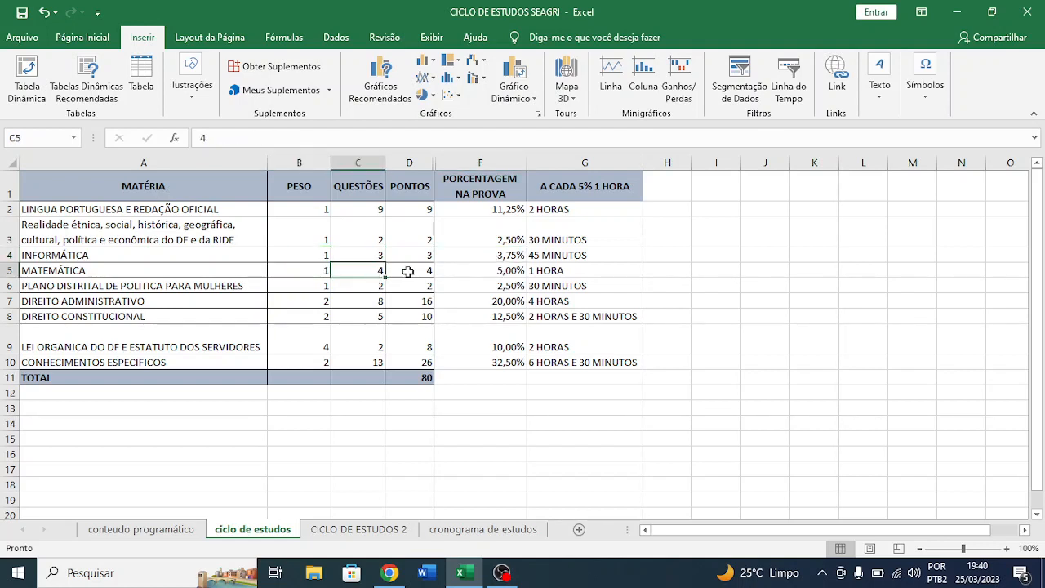
left_click(415, 271)
left_click(511, 277)
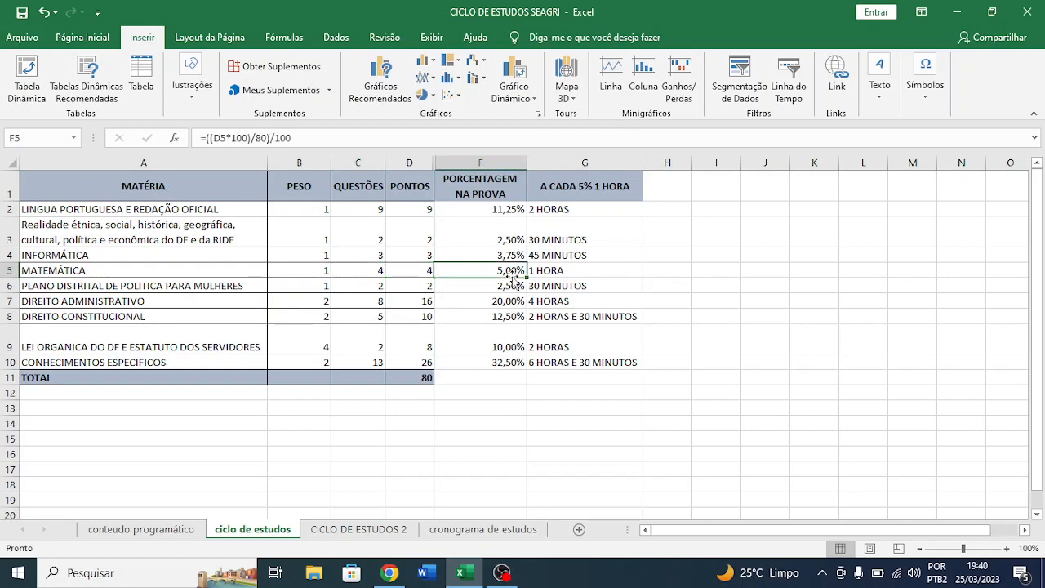
left_click(232, 284)
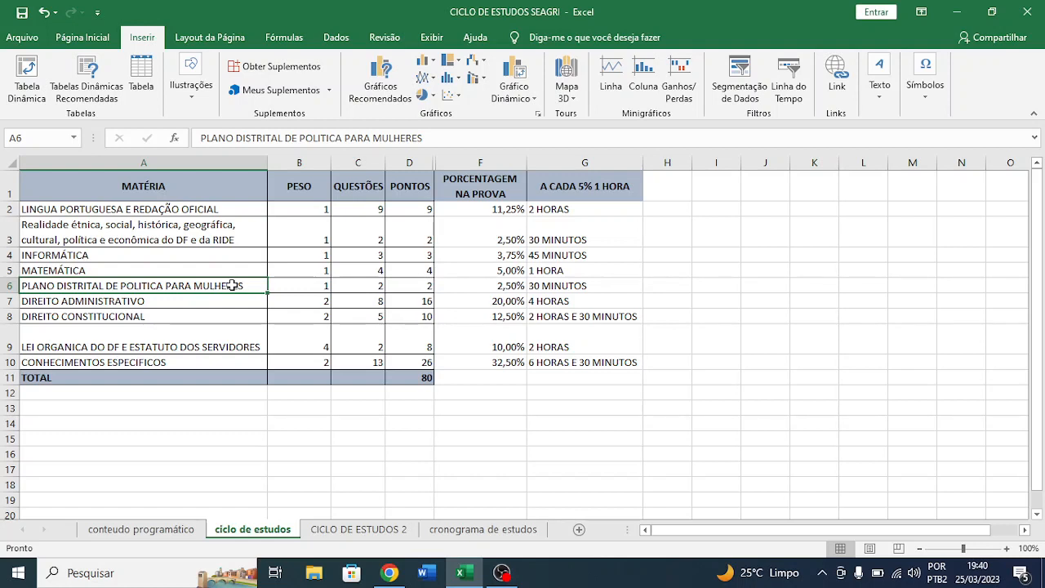
left_click(402, 288)
left_click_drag(175, 303, 342, 361)
left_click(342, 362)
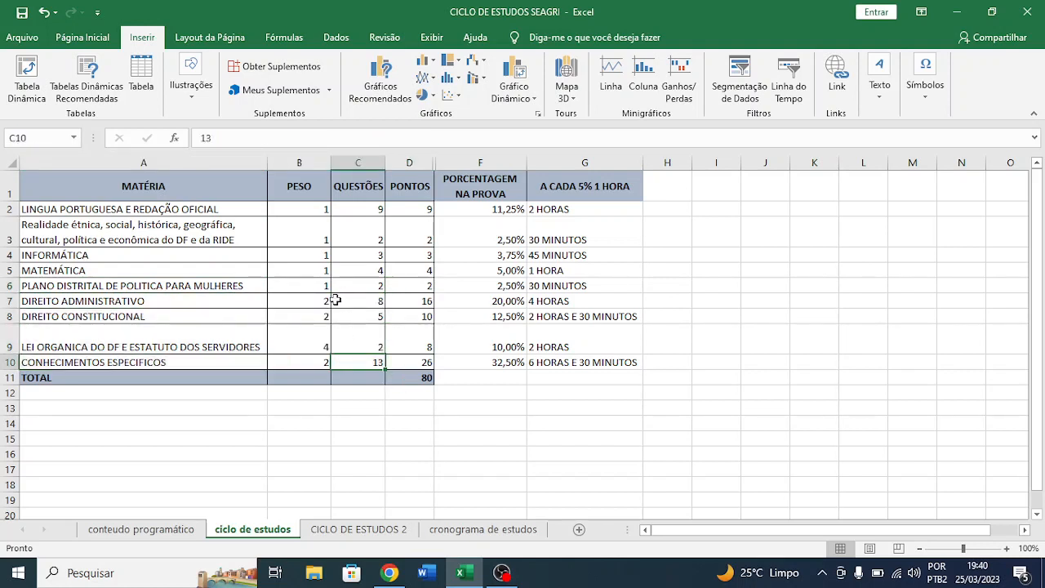
- Set the weight of Lei Orgânica do DF e Estatuto dos Servidores in B9 to 2
left_click(313, 339)
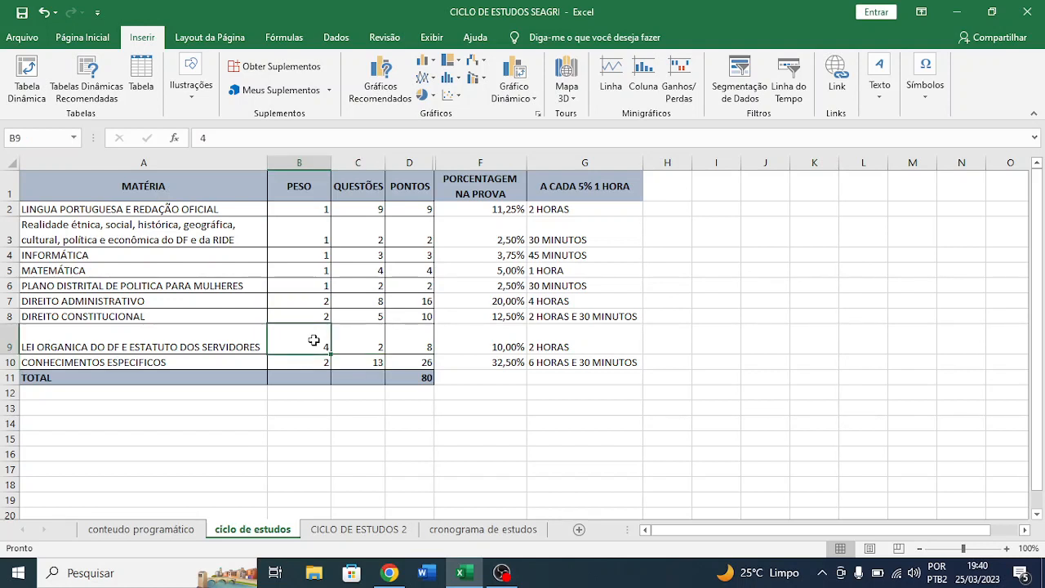
type("2")
key("Return")
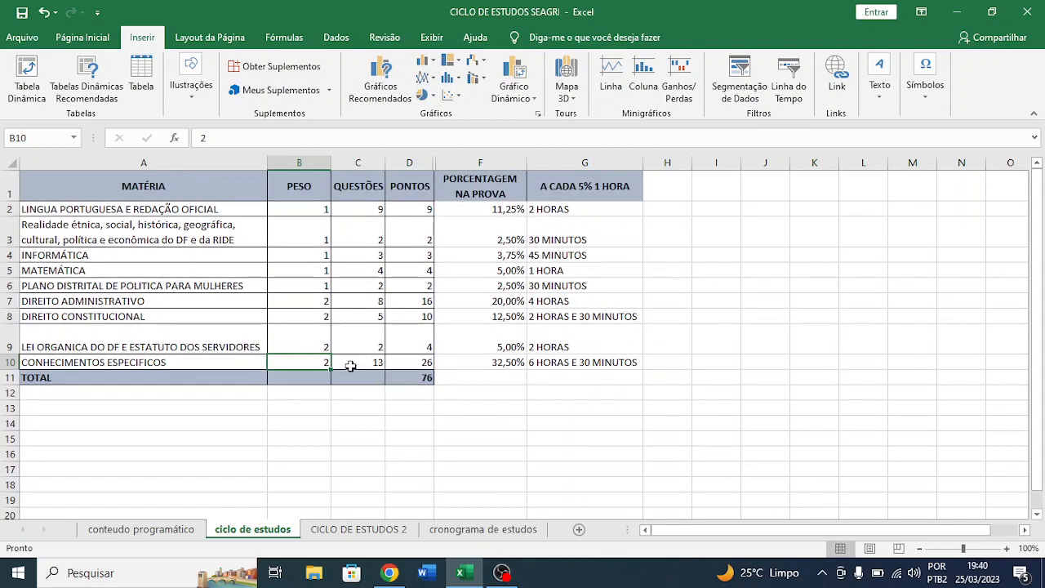
- Check the Lei Orgânica row's questions and weight against the edital table in Chrome, then return to the Excel study cycle
key("alt+Tab")
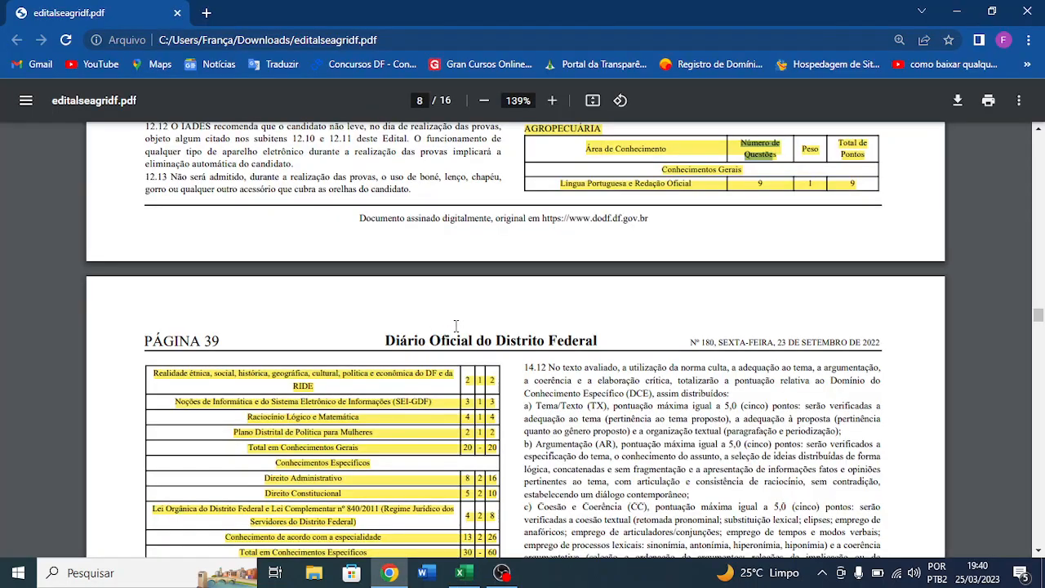
scroll(509, 317, "down", 2)
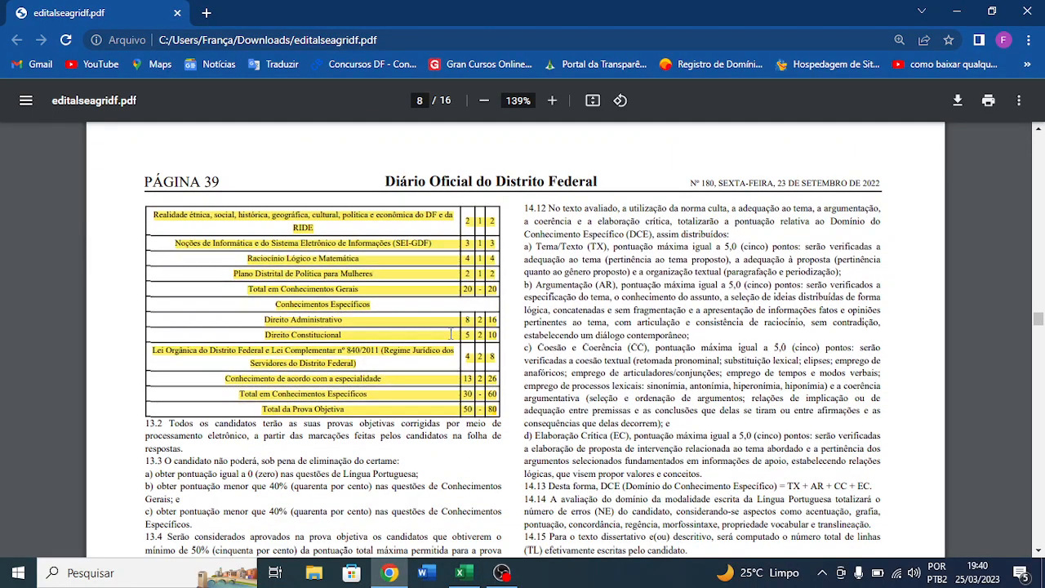
key("alt+Tab")
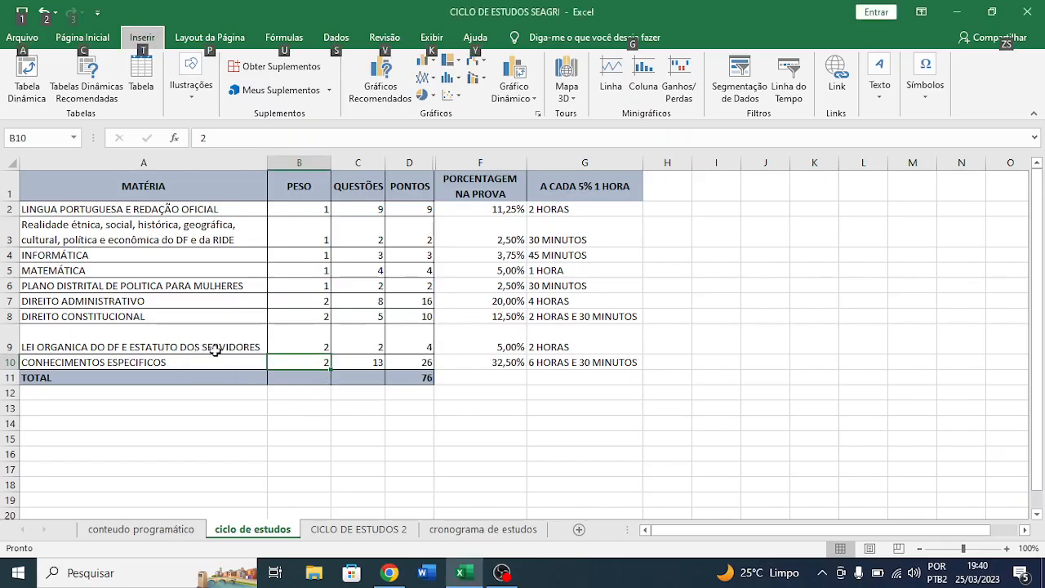
key("alt+Tab")
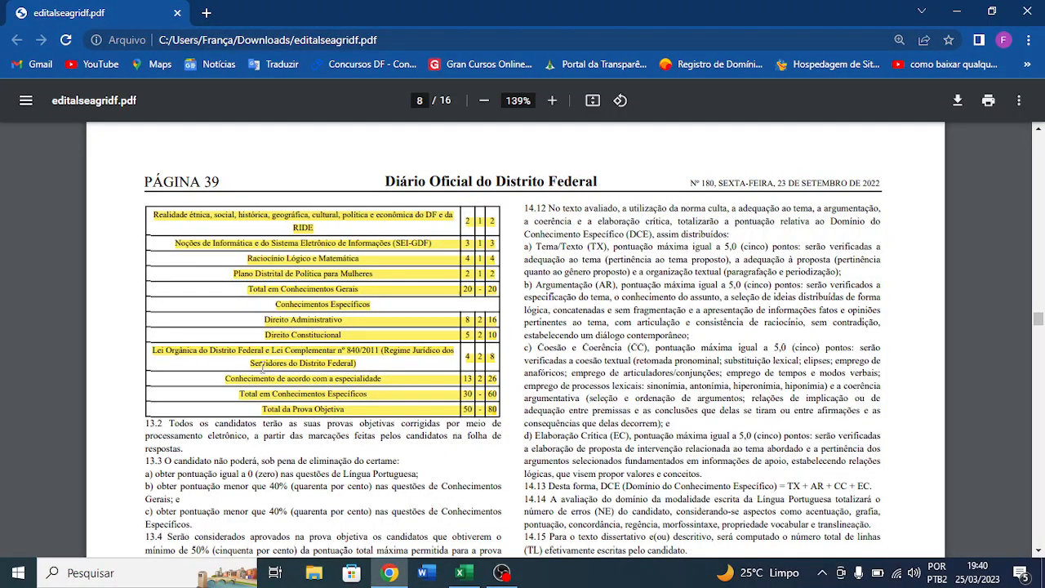
scroll(460, 347, "up", 2)
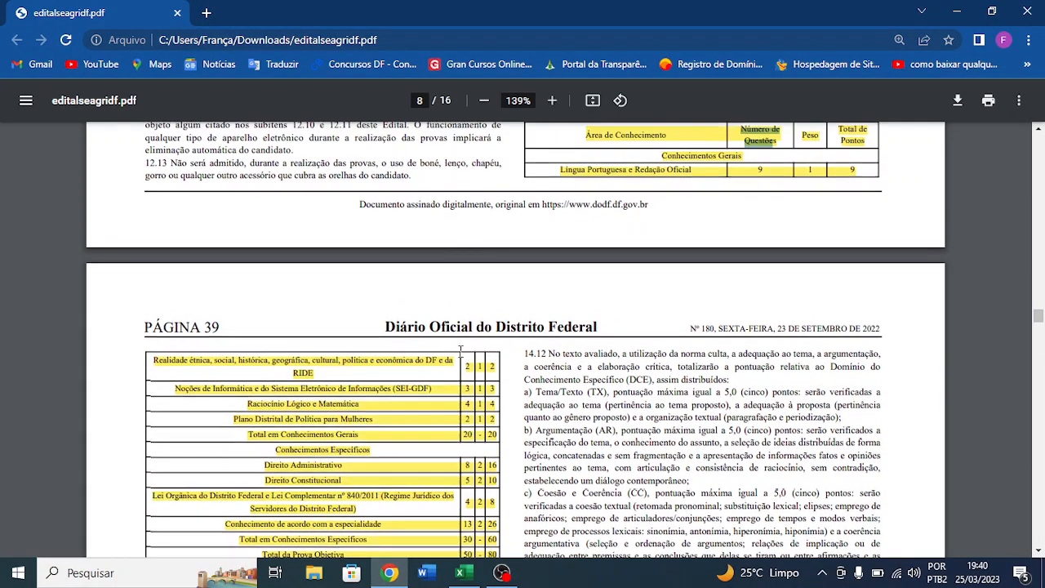
key("alt+Tab")
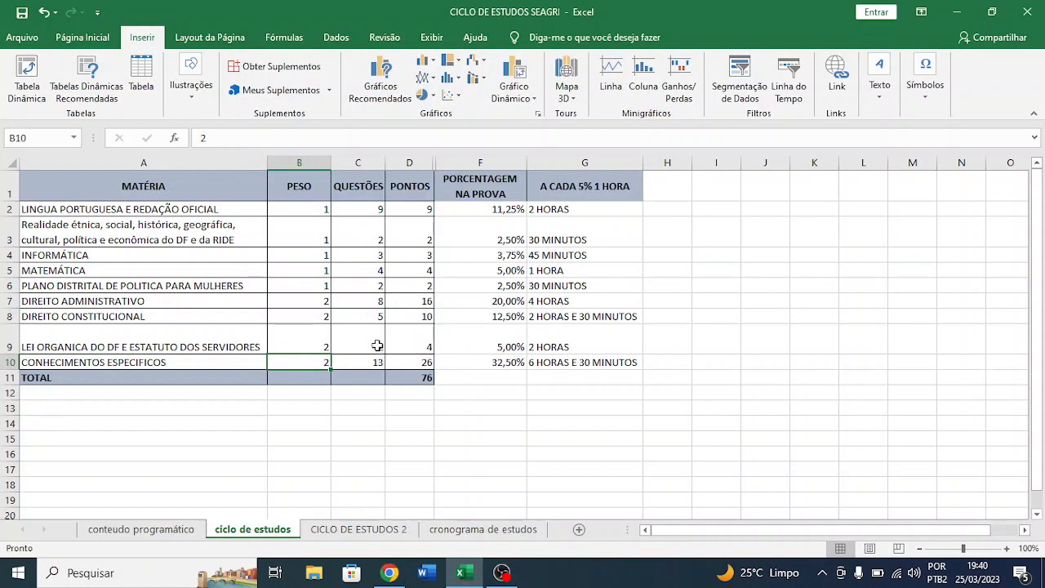
- Set the number of questions for Lei Orgânica do DF e Estatuto dos Servidores in C9 to 4
left_click(380, 339)
double_click(380, 339)
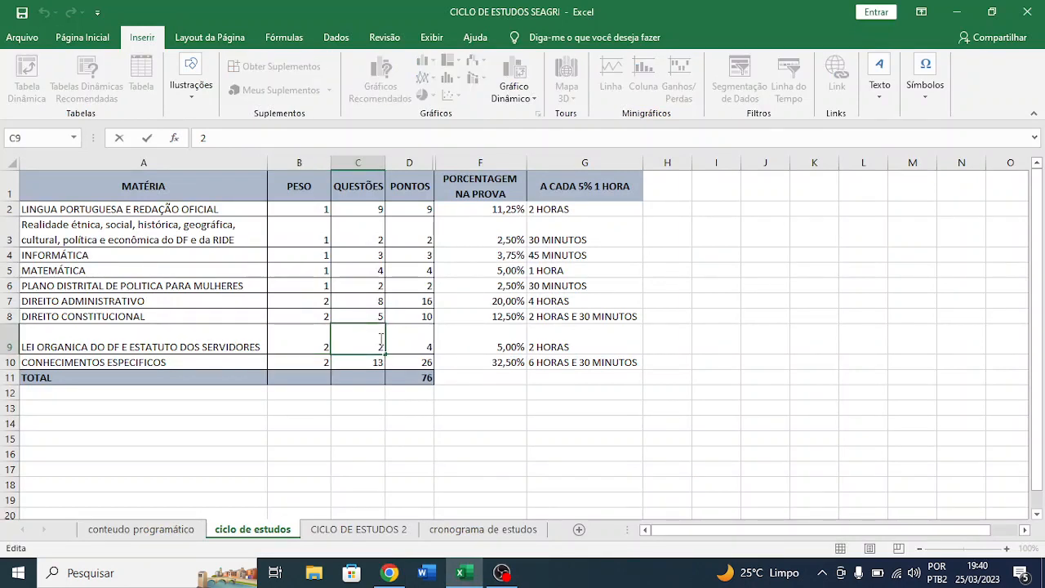
left_click_drag(381, 338, 388, 346)
type("4")
key("Return")
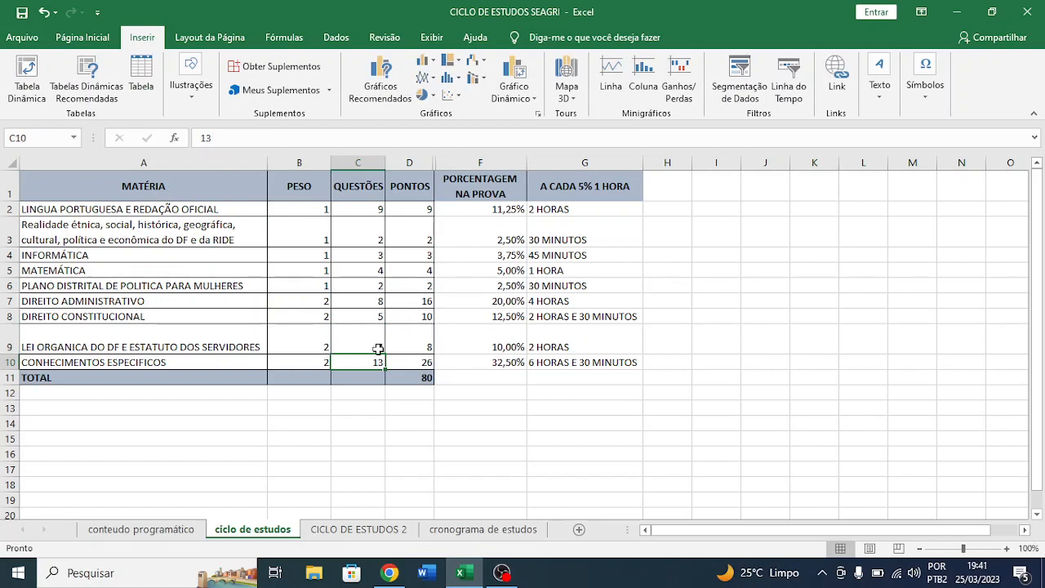
- Check the Direito Constitucional row's weight, questions and points against the edital table in Chrome, then return to the Excel study cycle
left_click(167, 315)
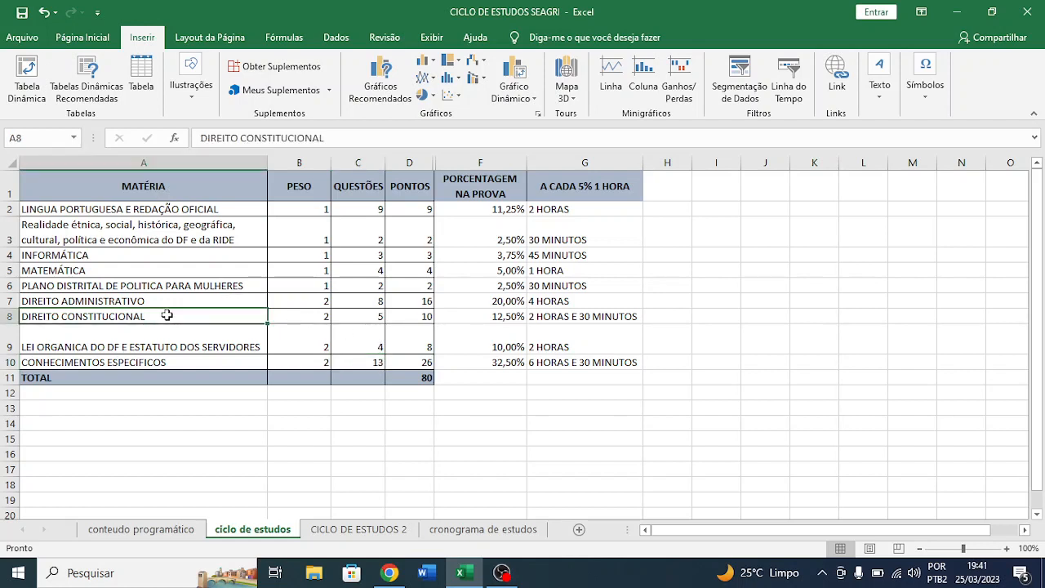
left_click(297, 316)
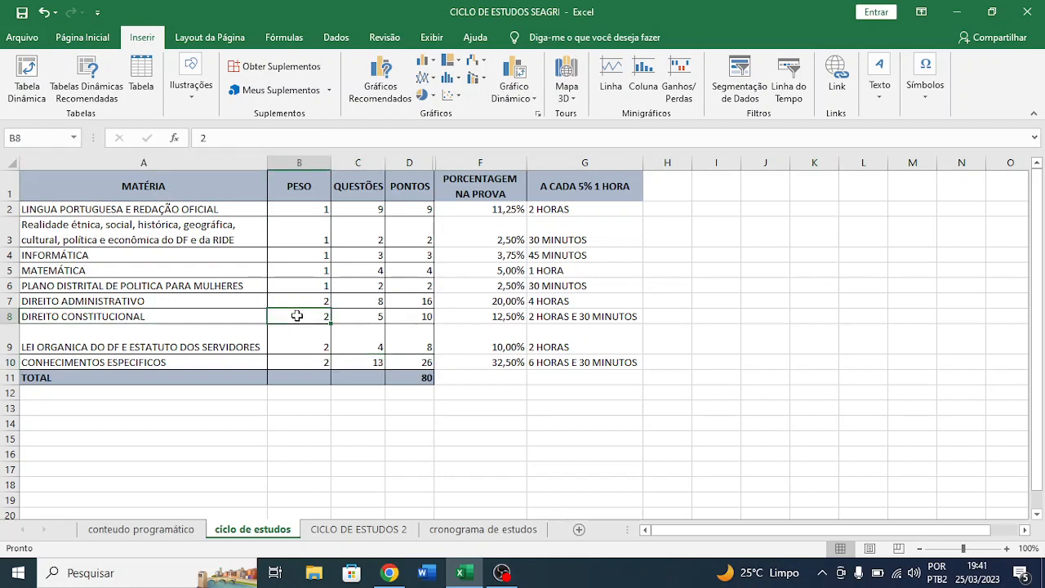
left_click(371, 318)
left_click(418, 318)
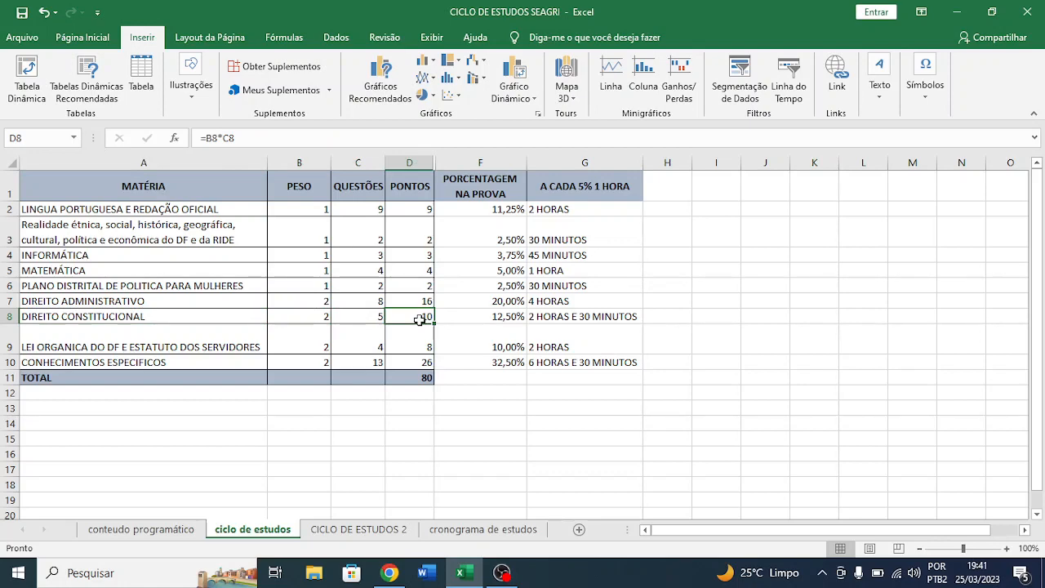
key("alt+Tab")
scroll(374, 391, "down", 1)
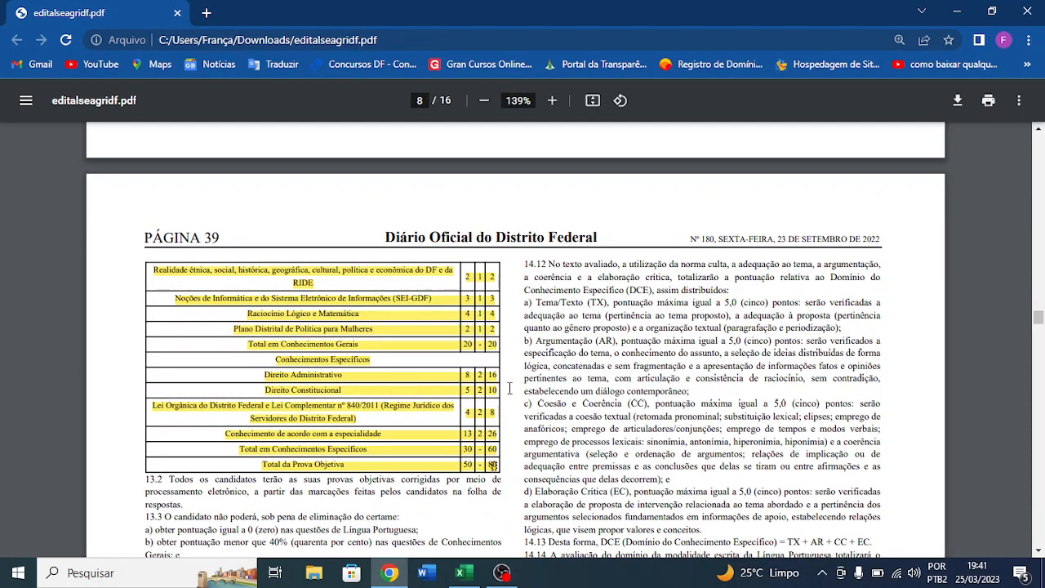
key("alt+Tab")
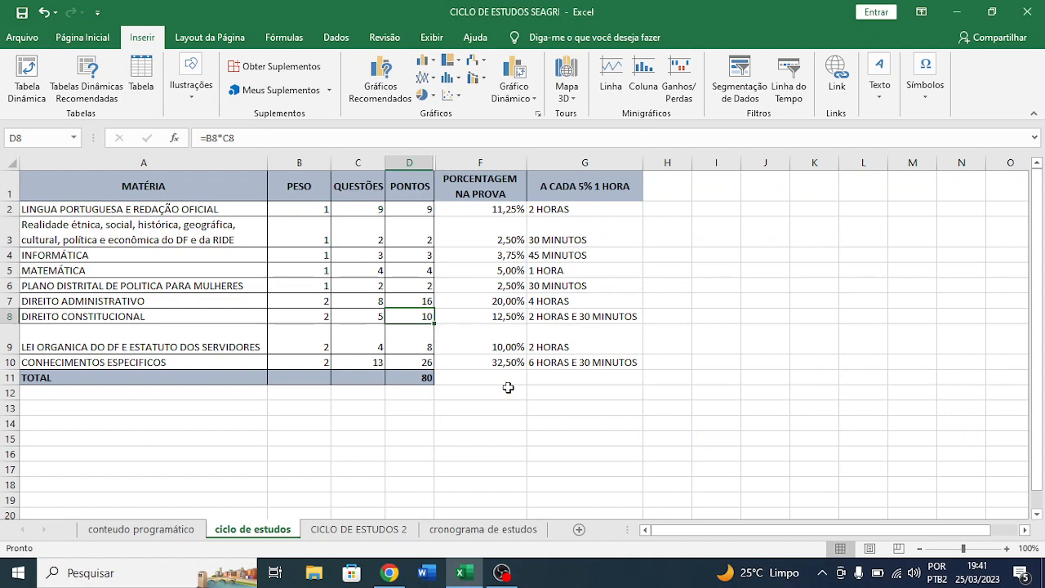
- Compare the Lei Orgânica row's questions, weight and points with the edital table in Chrome, then return to Excel
left_click(356, 344)
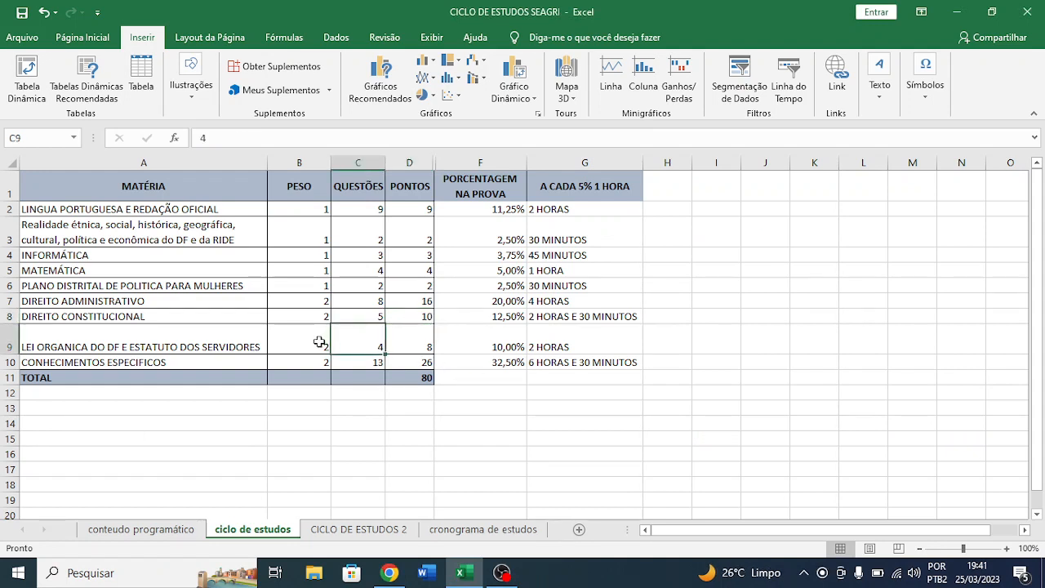
left_click(319, 342)
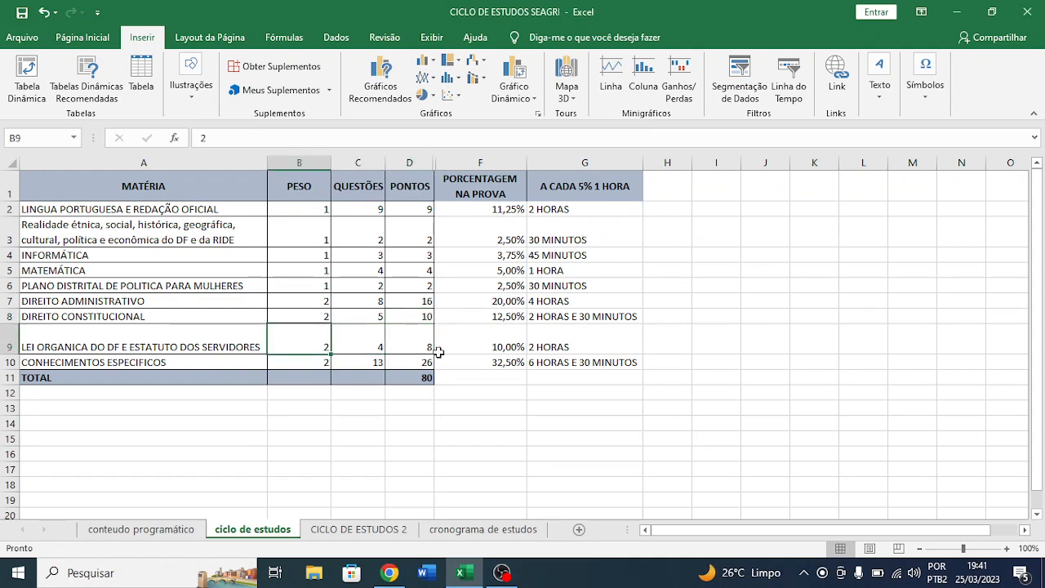
key("alt+Tab")
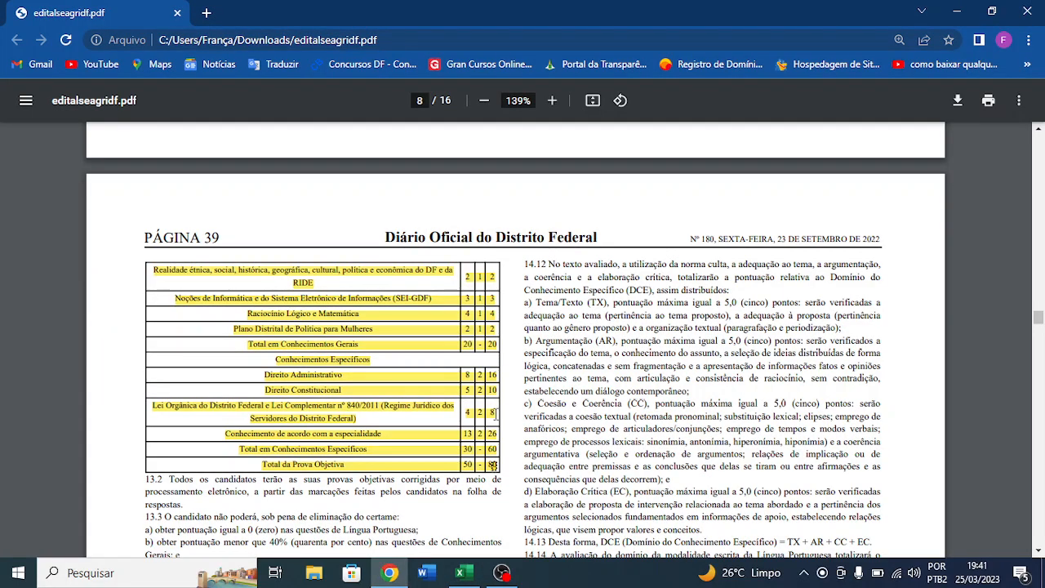
key("alt+Tab")
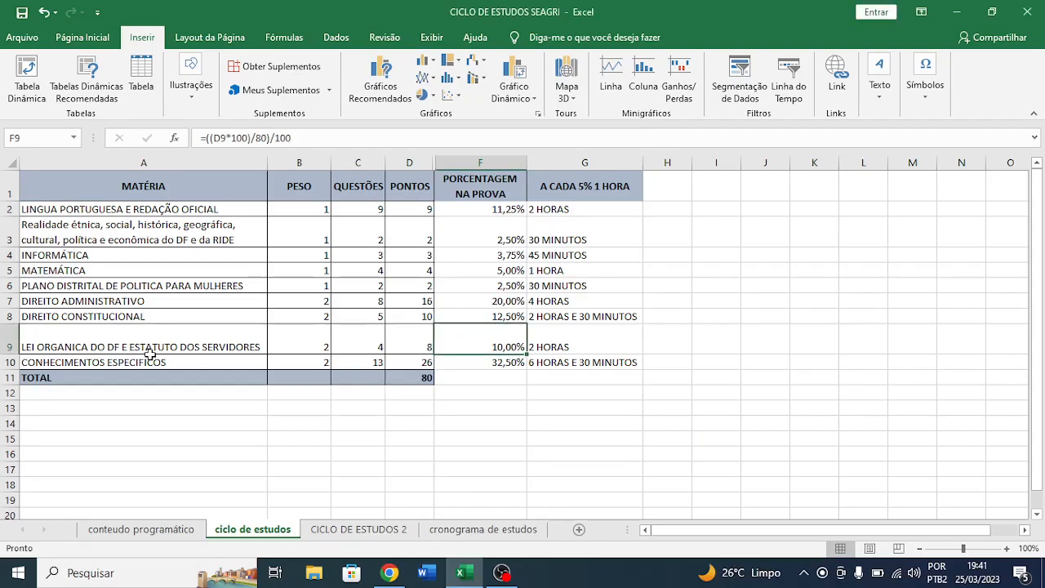
- Examine the questions, weight, points formula and exam percentage of Conhecimentos Específicos in row 10
left_click(365, 364)
left_click(312, 362)
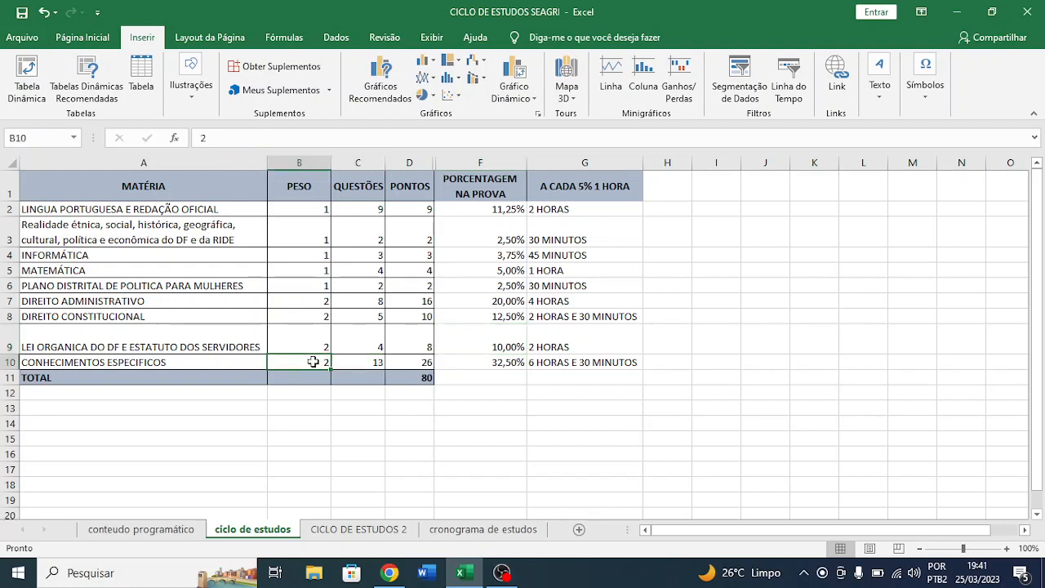
left_click(424, 365)
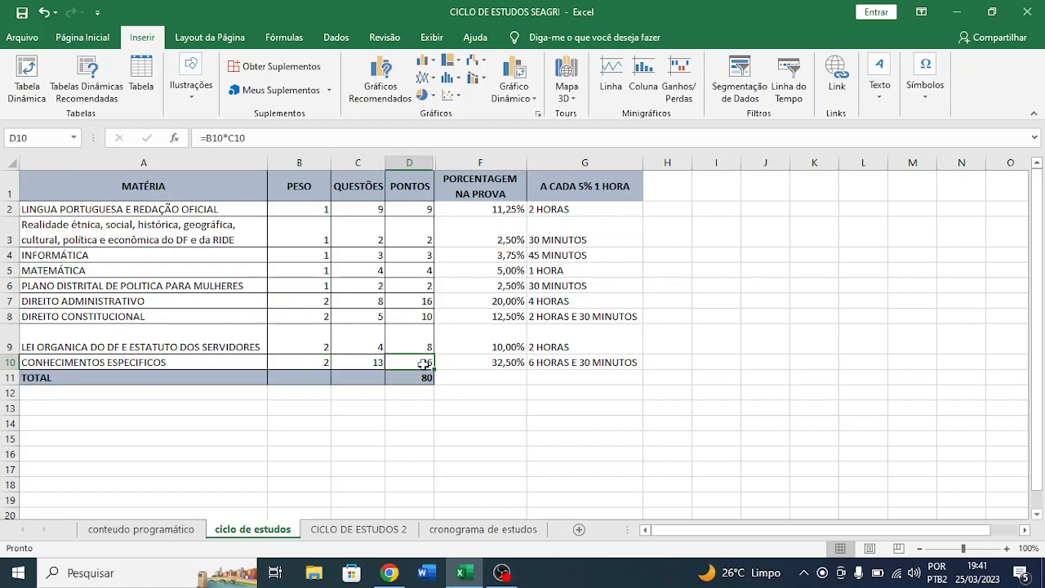
left_click(503, 364)
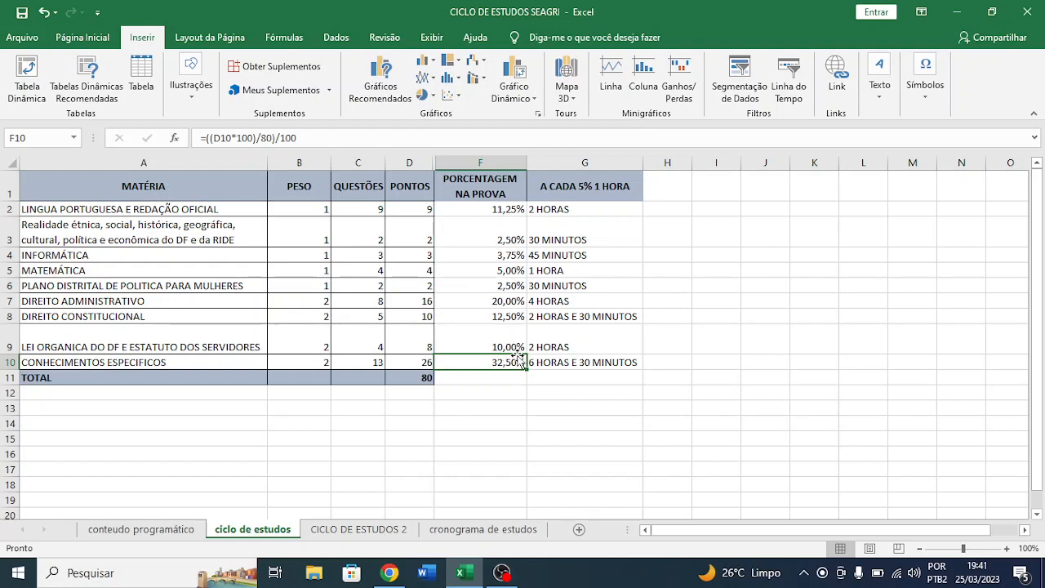
left_click(161, 365)
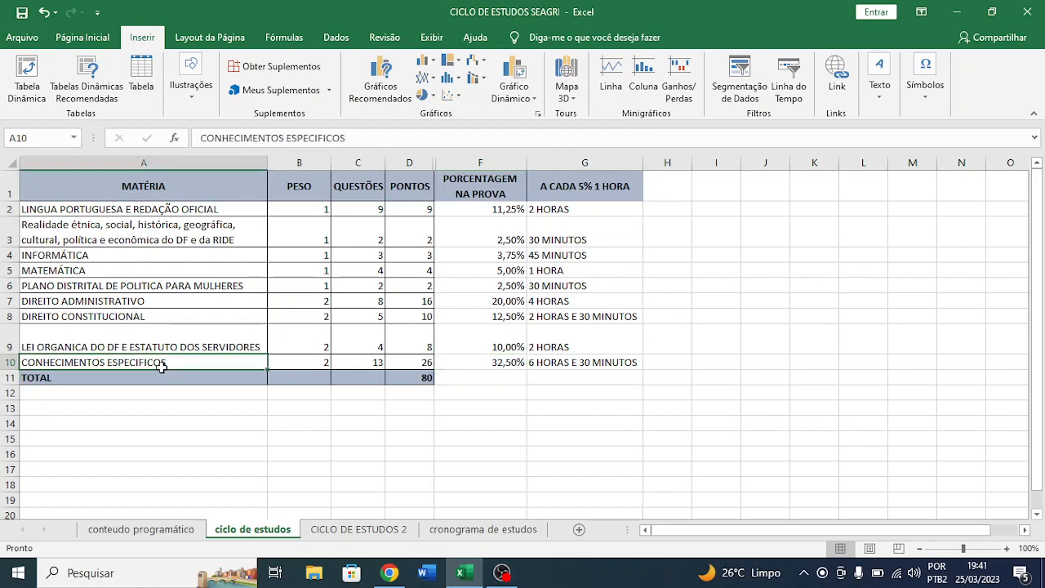
left_click(506, 364)
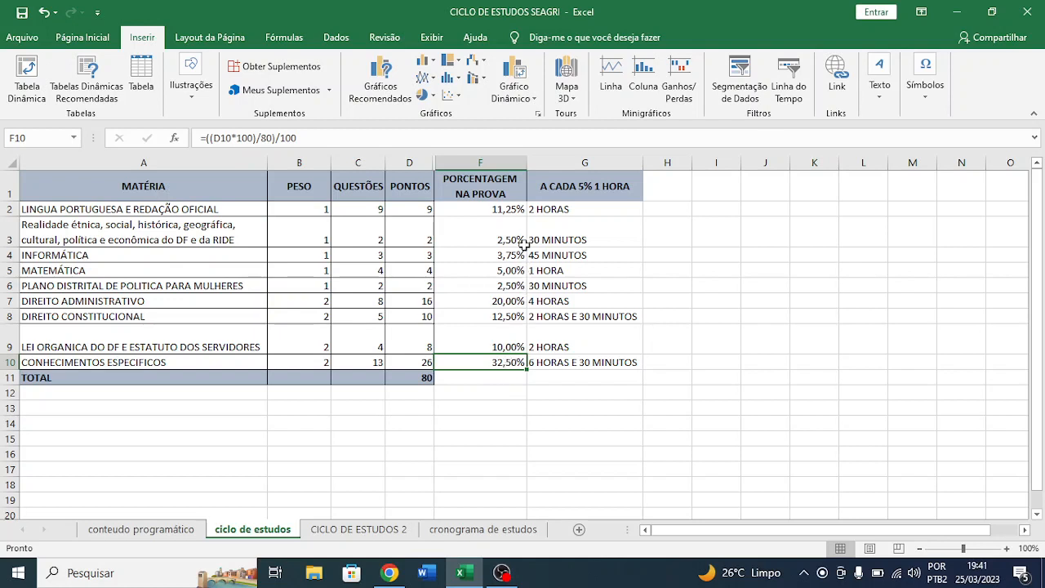
- Compare the exam percentages of the subjects in column F, from Língua Portuguesa in row 2 to Conhecimentos Específicos in row 10
left_click(511, 300)
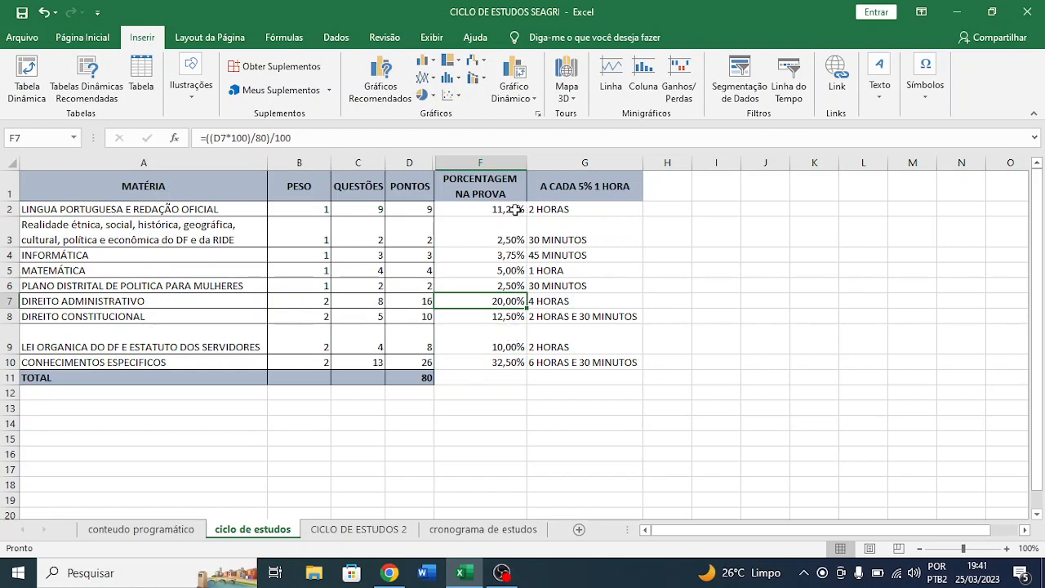
left_click(490, 315)
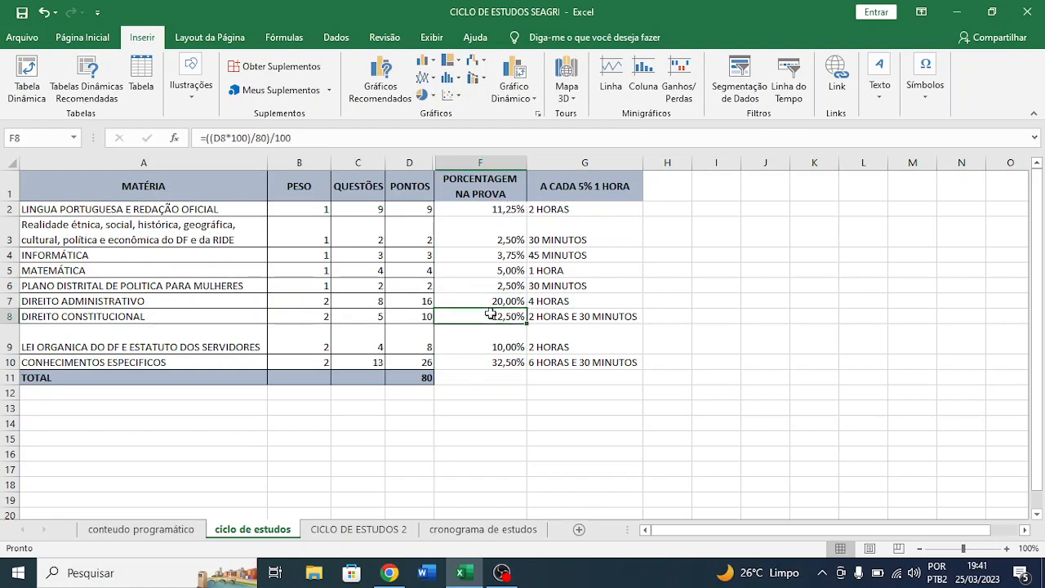
left_click(513, 210)
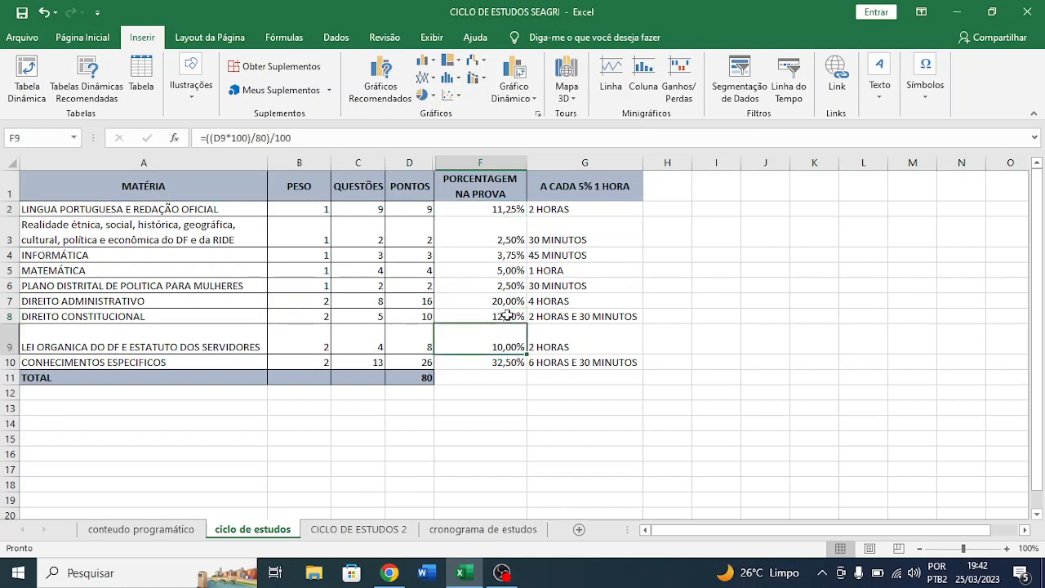
left_click(511, 287)
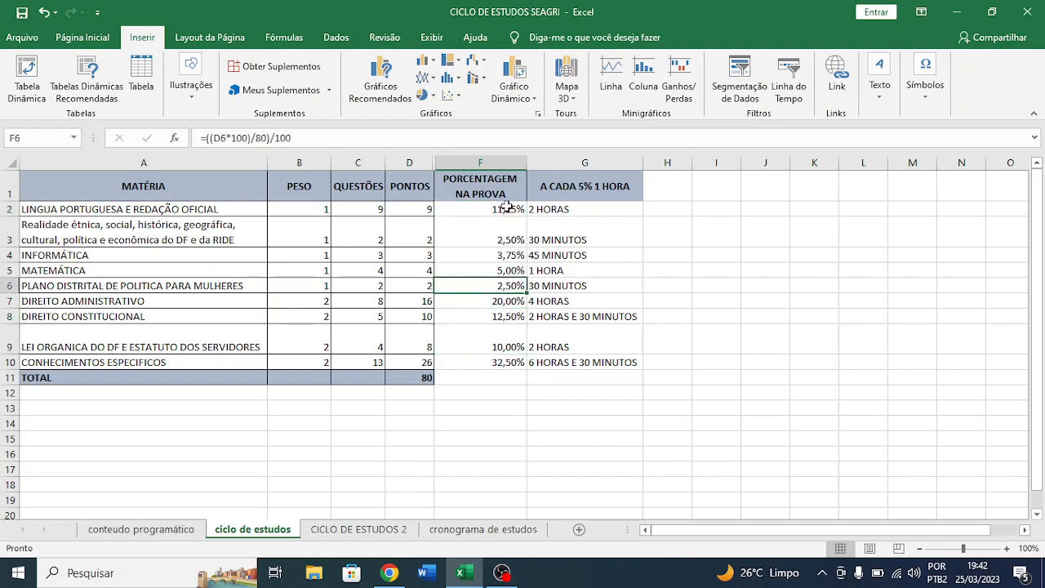
left_click_drag(508, 208, 506, 362)
left_click(504, 363)
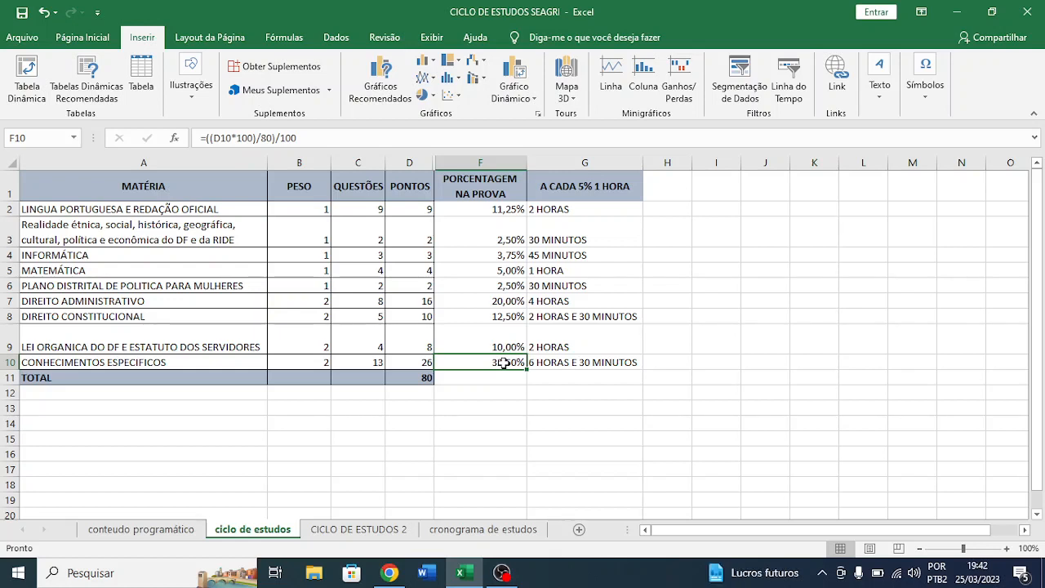
- Examine how Matemática's exam percentage in F5 relates to its study time in G5 under the 5% per hour rule
left_click(504, 270)
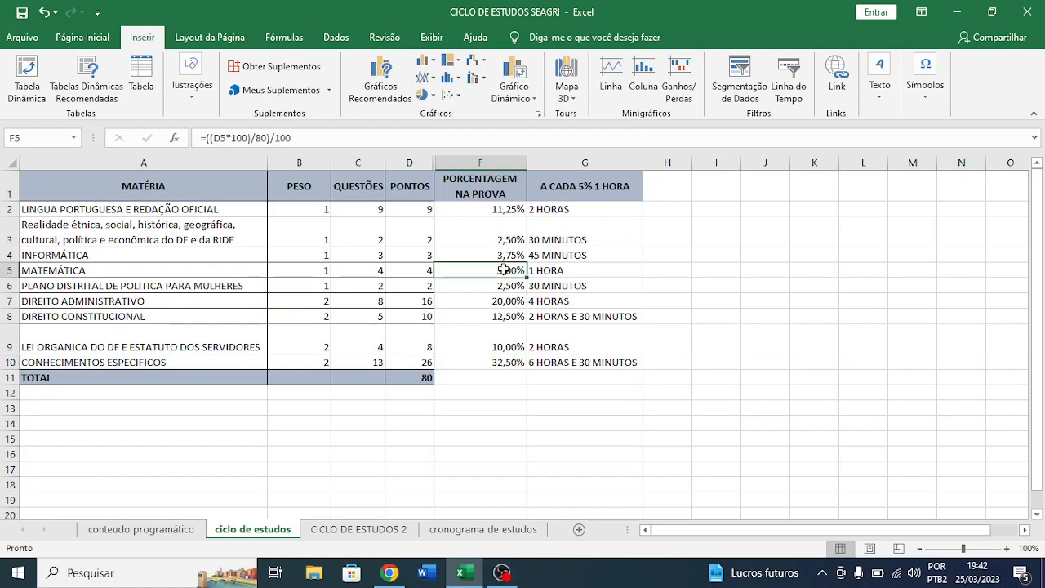
left_click(536, 275)
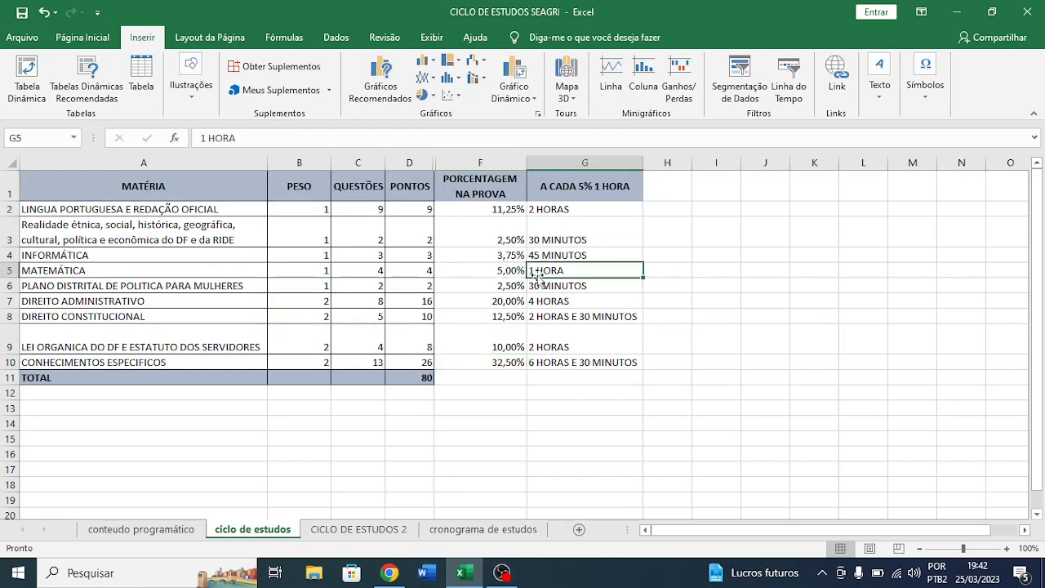
left_click(496, 276)
left_click(551, 272)
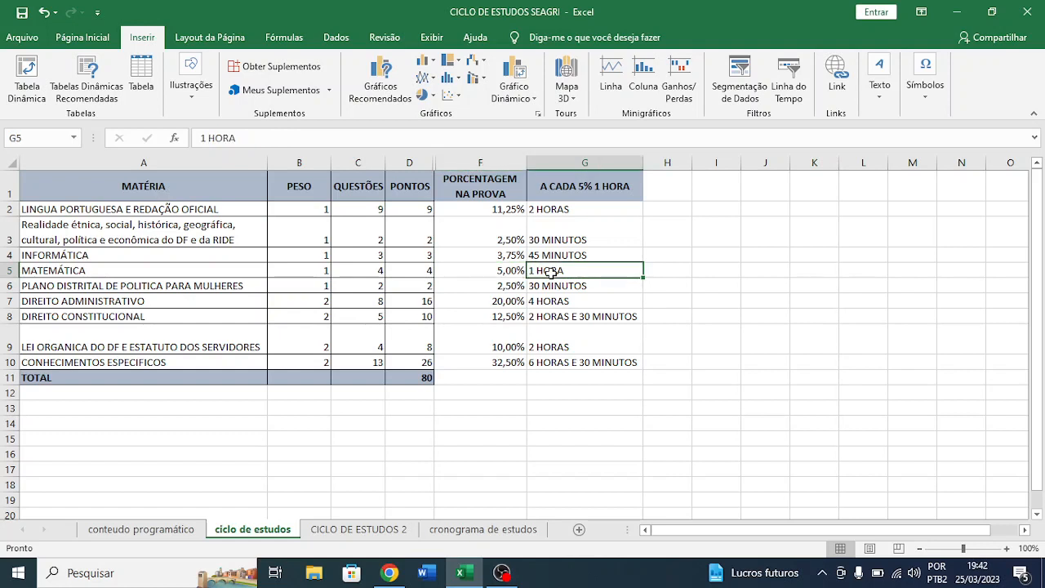
left_click(511, 273)
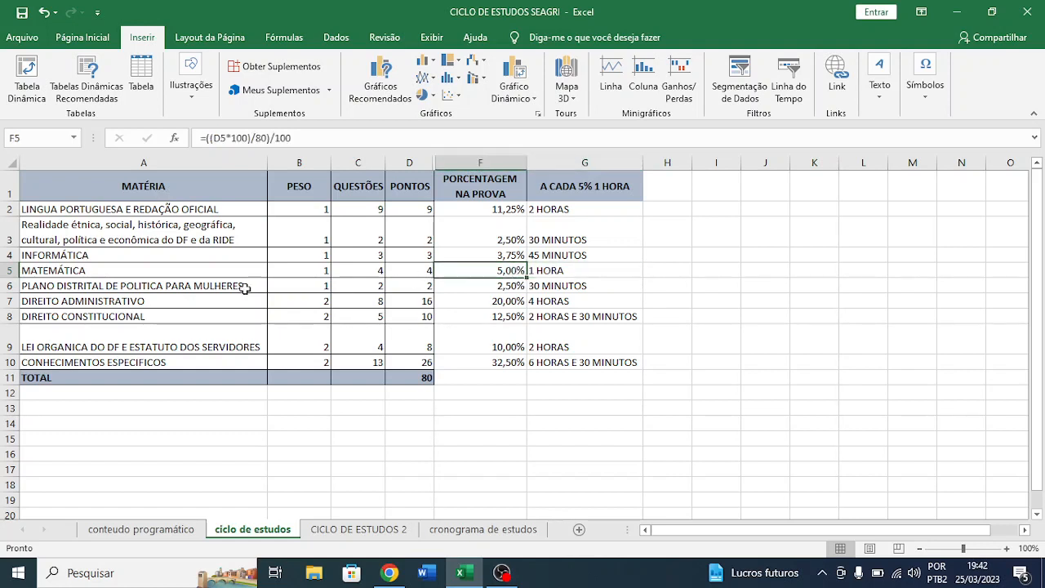
left_click(178, 269)
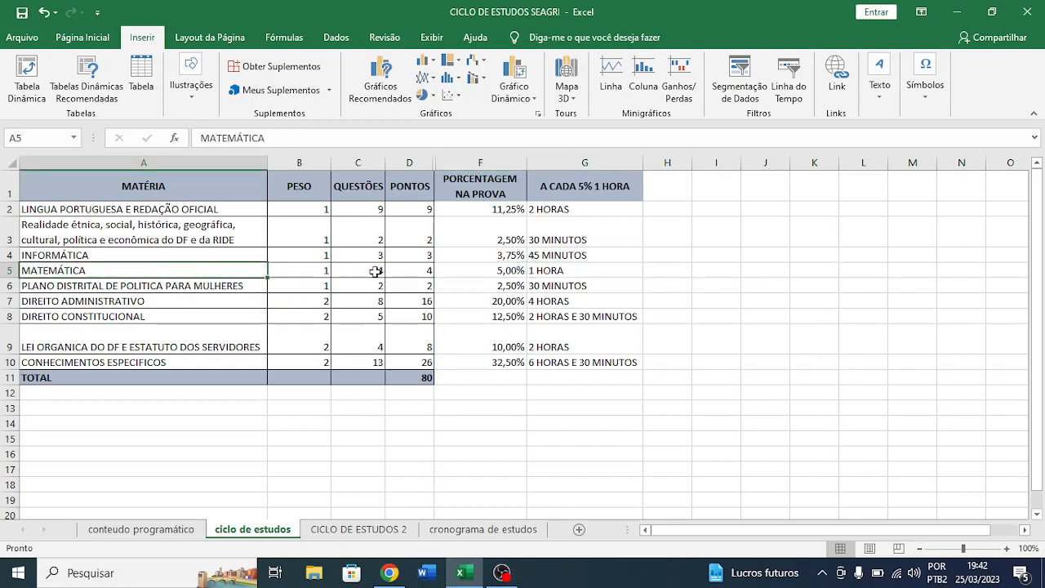
left_click(495, 275)
left_click(568, 271)
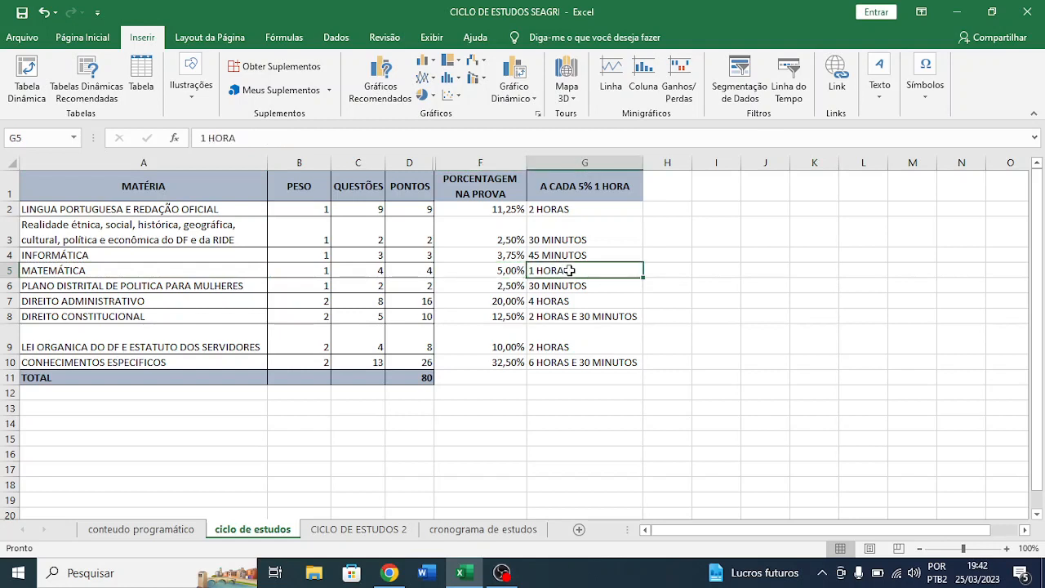
- Check the exam percentage of Lei Orgânica in F9 against its study time in G9
left_click(508, 346)
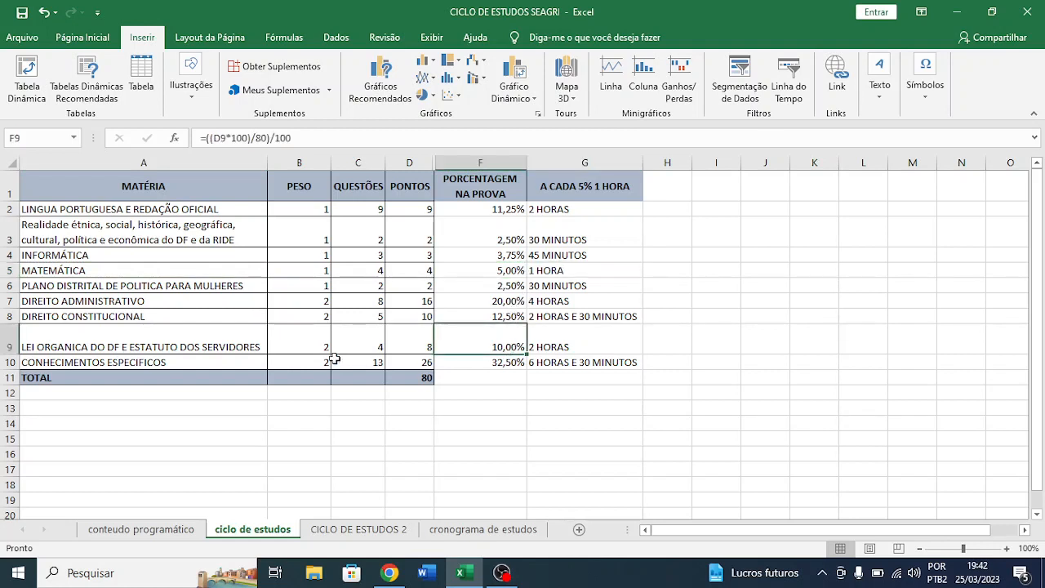
left_click(224, 343)
left_click(551, 347)
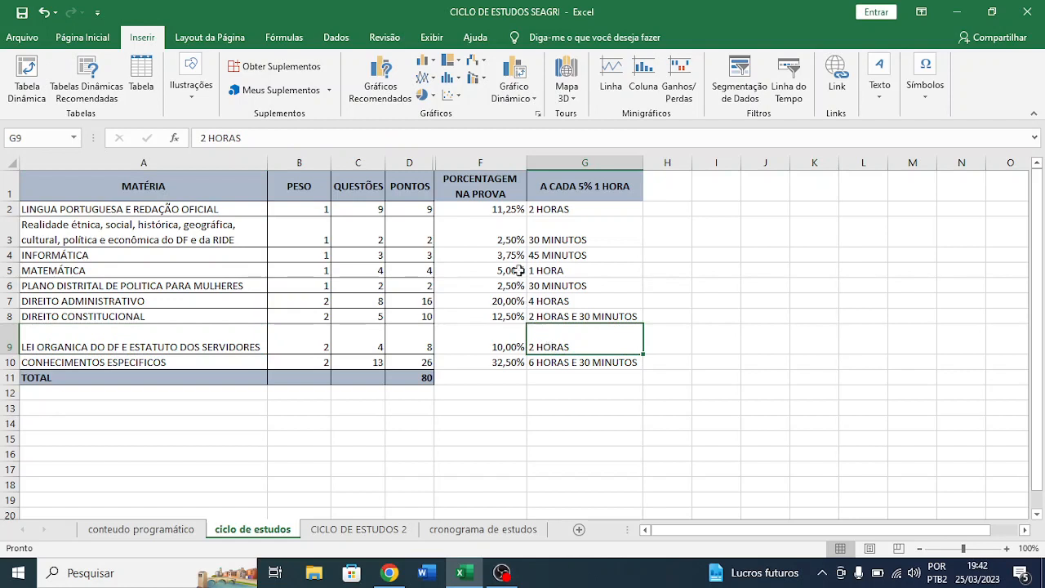
- Compare the exam percentages and study times of Realidade étnica, Informática and Língua Portuguesa in rows 2 to 4
left_click(515, 234)
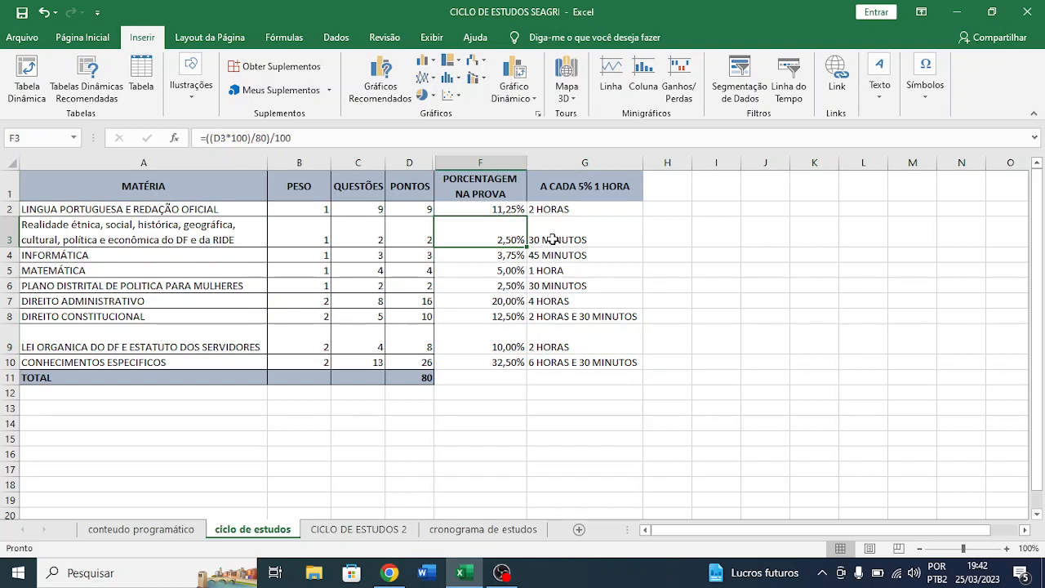
left_click(553, 238)
left_click(512, 255)
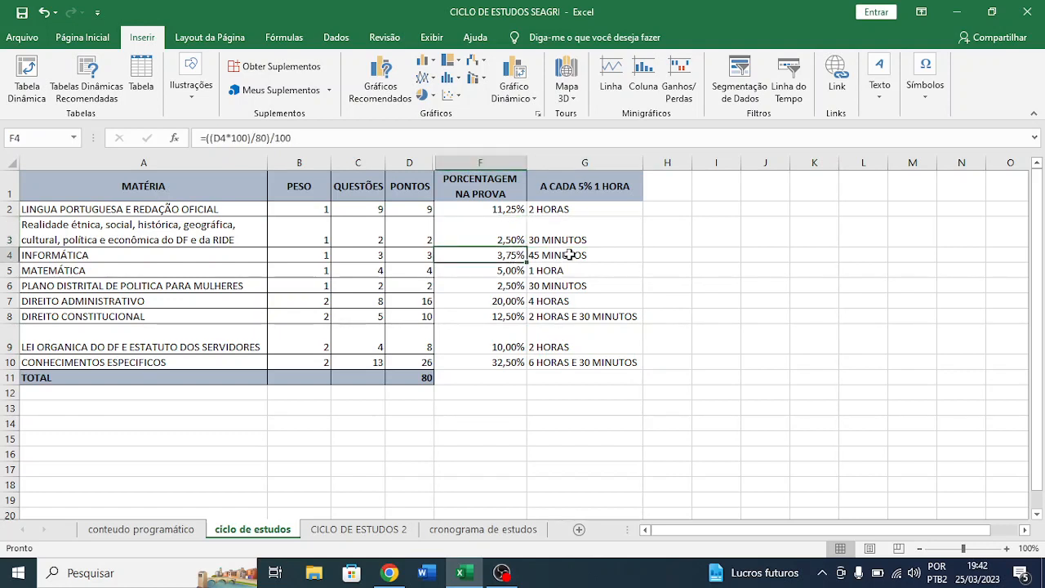
left_click(511, 209)
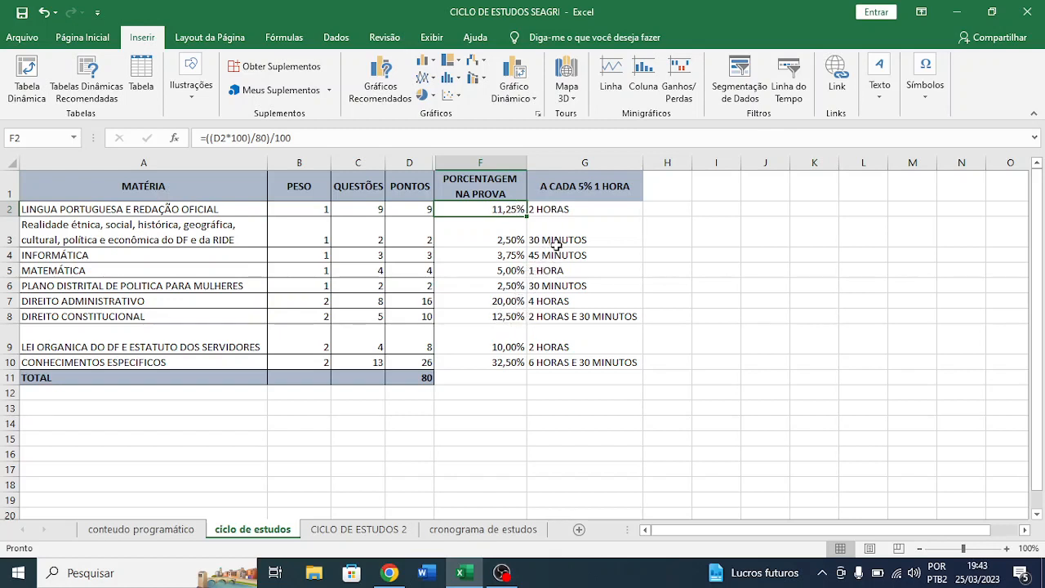
left_click(520, 256)
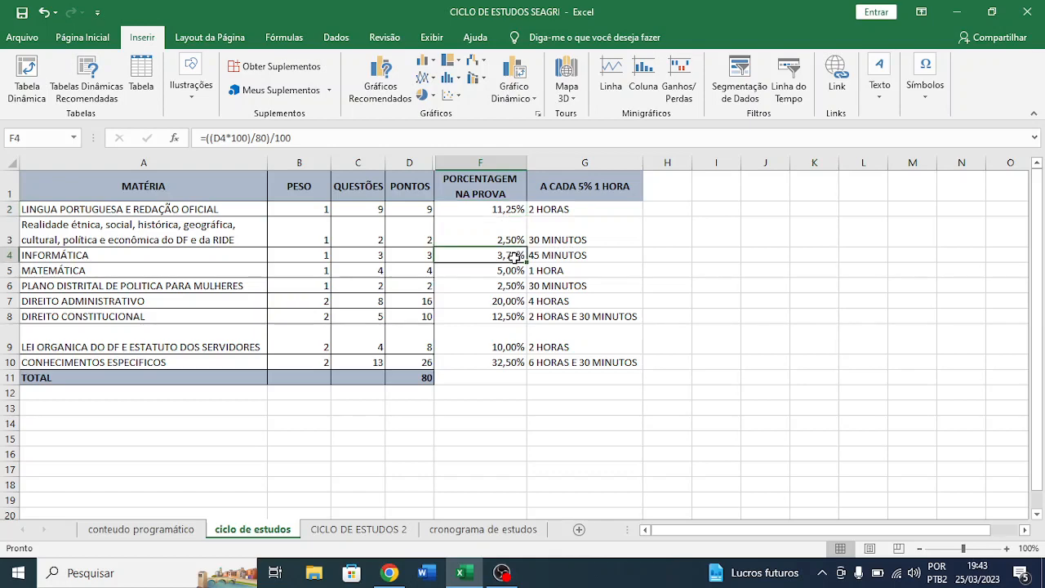
left_click(535, 256)
- Compare the exam percentages and study times of Direito Administrativo in row 7 and Conhecimentos Específicos in row 10
scroll(535, 256, "down", 1)
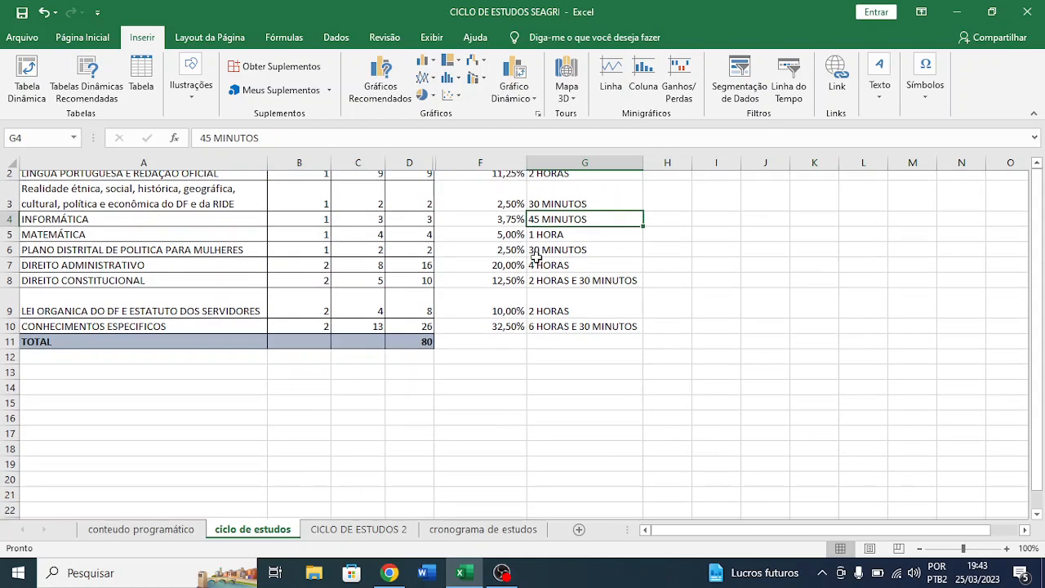
left_click(494, 333)
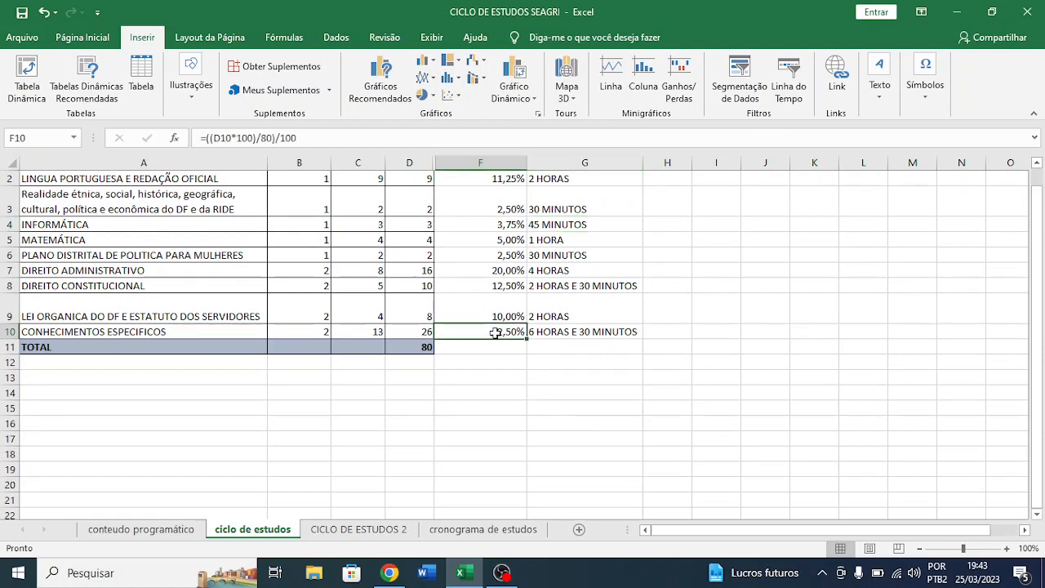
left_click(182, 276)
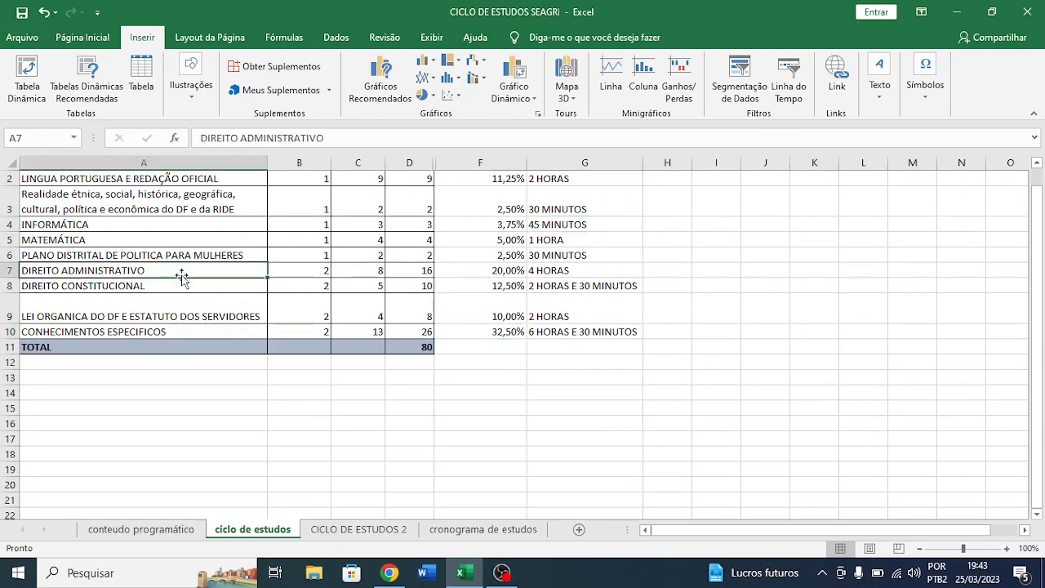
left_click(481, 271)
scroll(482, 271, "up", 1)
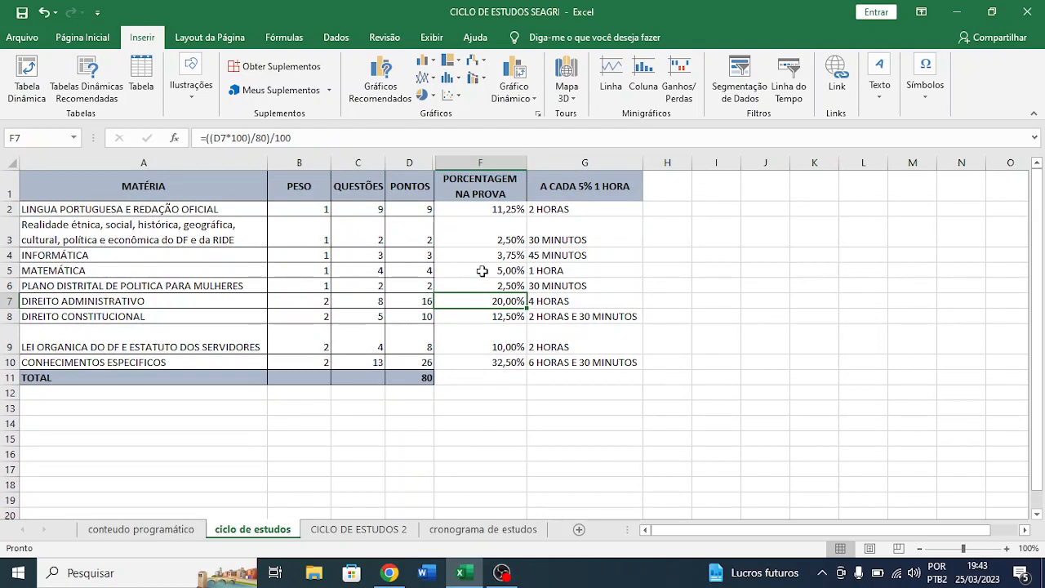
left_click(546, 306)
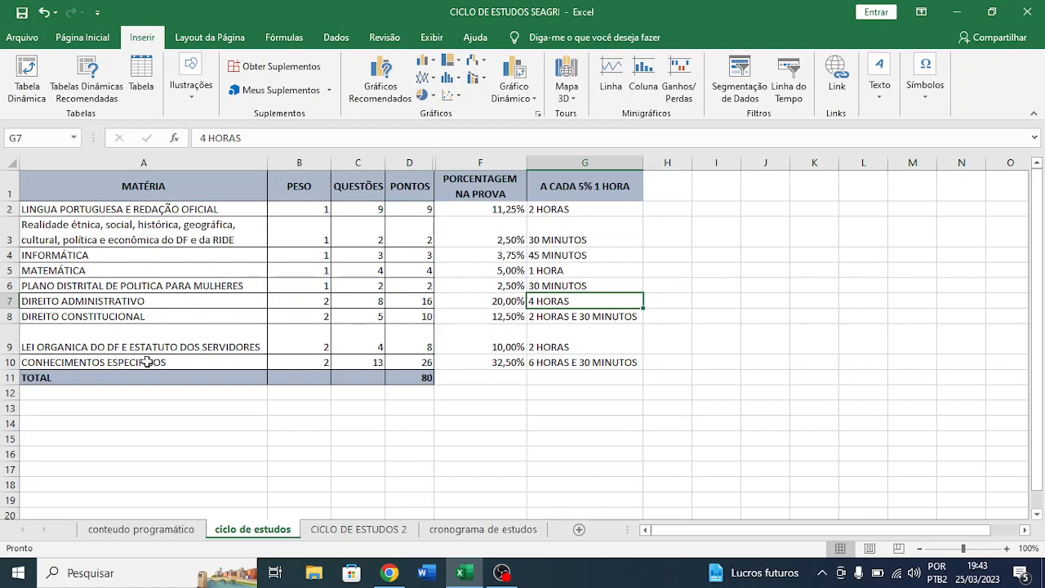
left_click(502, 367)
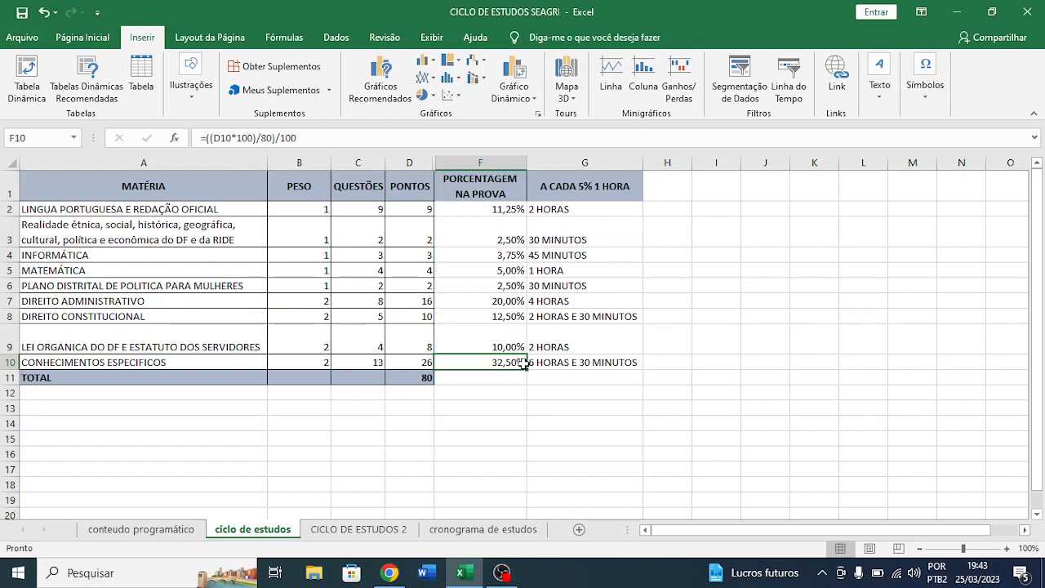
left_click(558, 363)
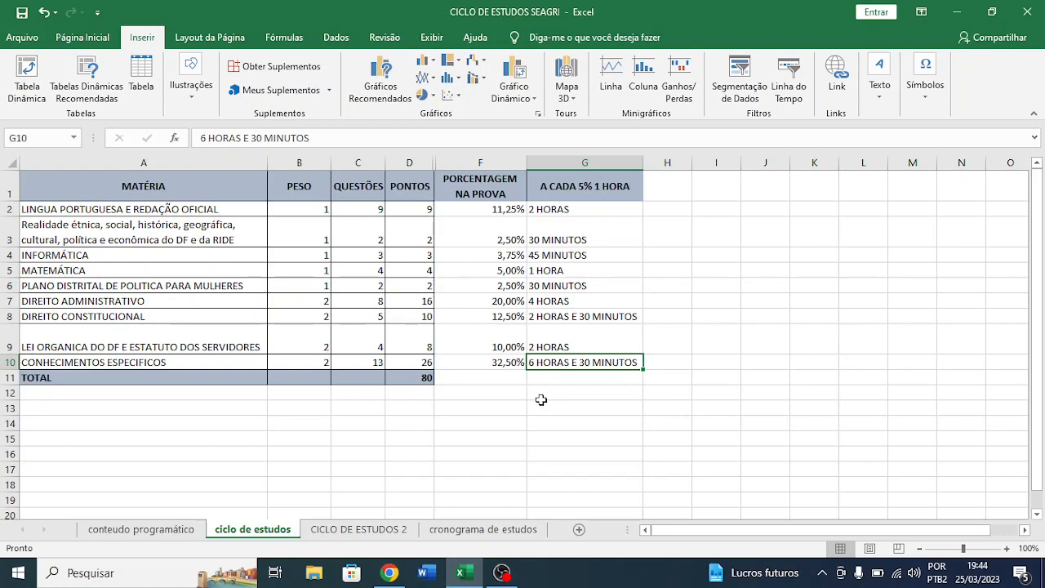
- Open the CICLO DE ESTUDOS 2 sheet, comparing it with the subject table on the ciclo de estudos sheet
scroll(357, 420, "down", 3)
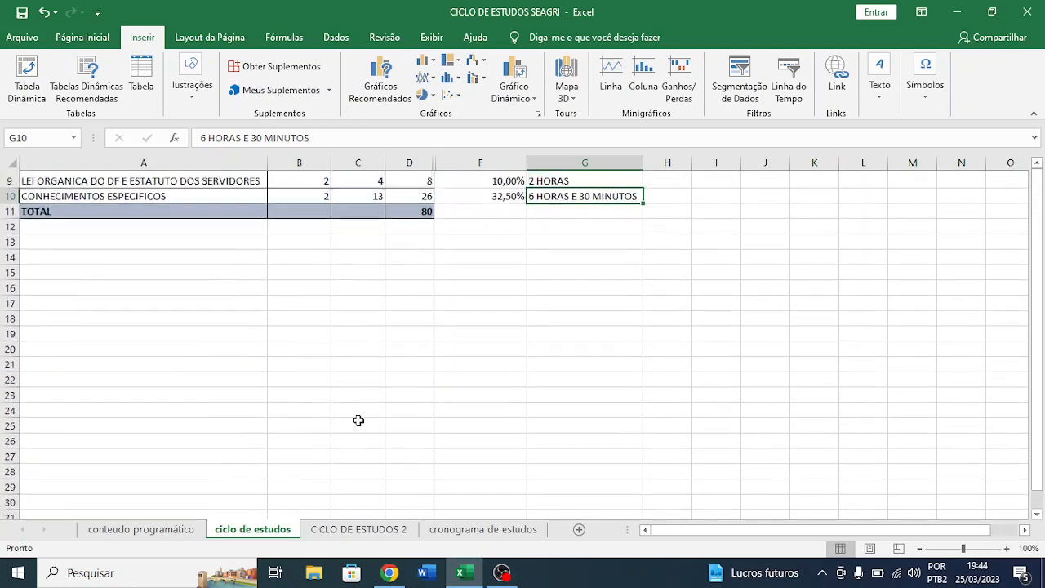
scroll(358, 420, "up", 3)
left_click(357, 529)
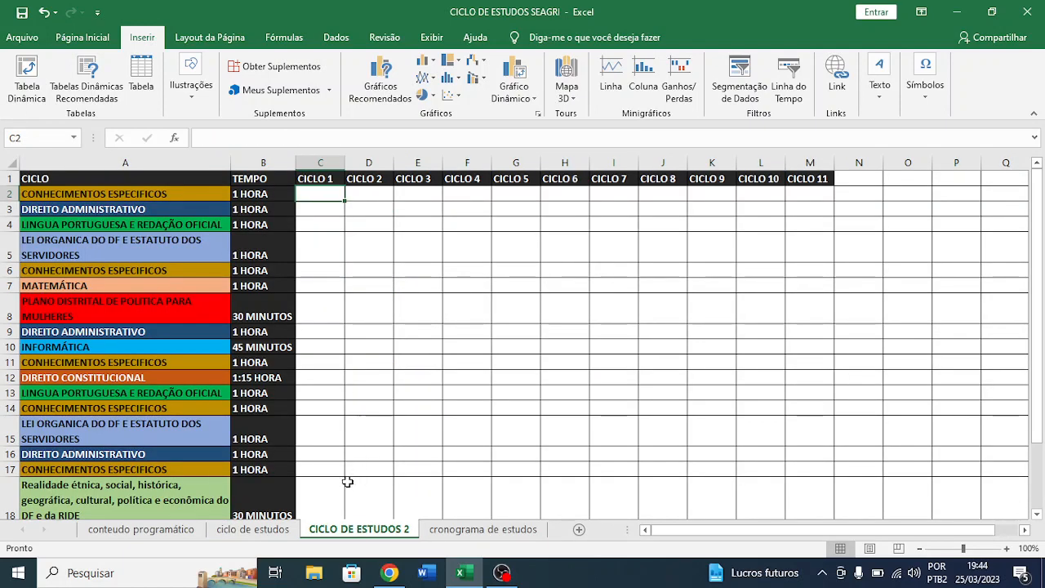
left_click(252, 529)
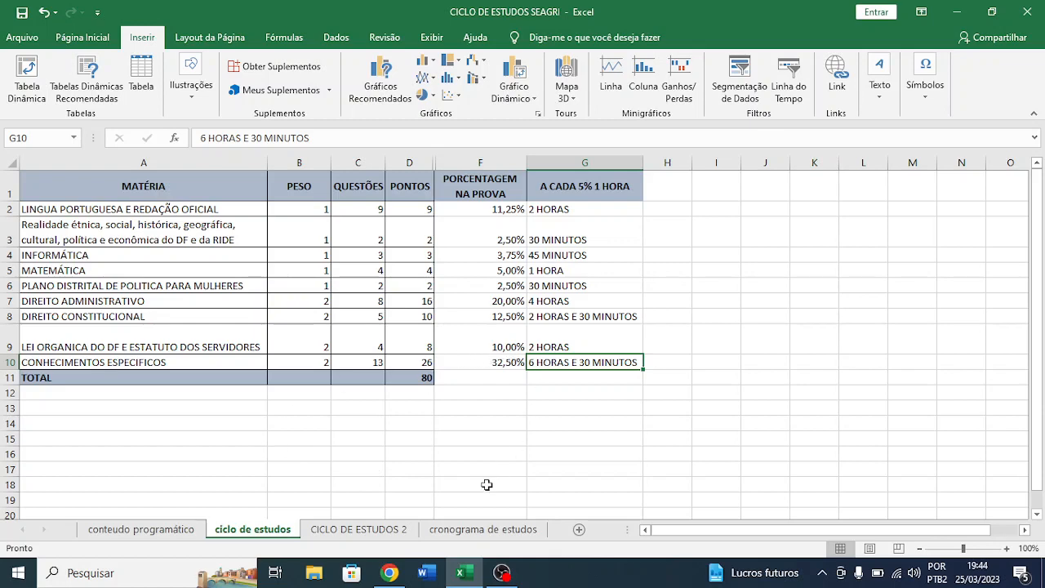
left_click(399, 532)
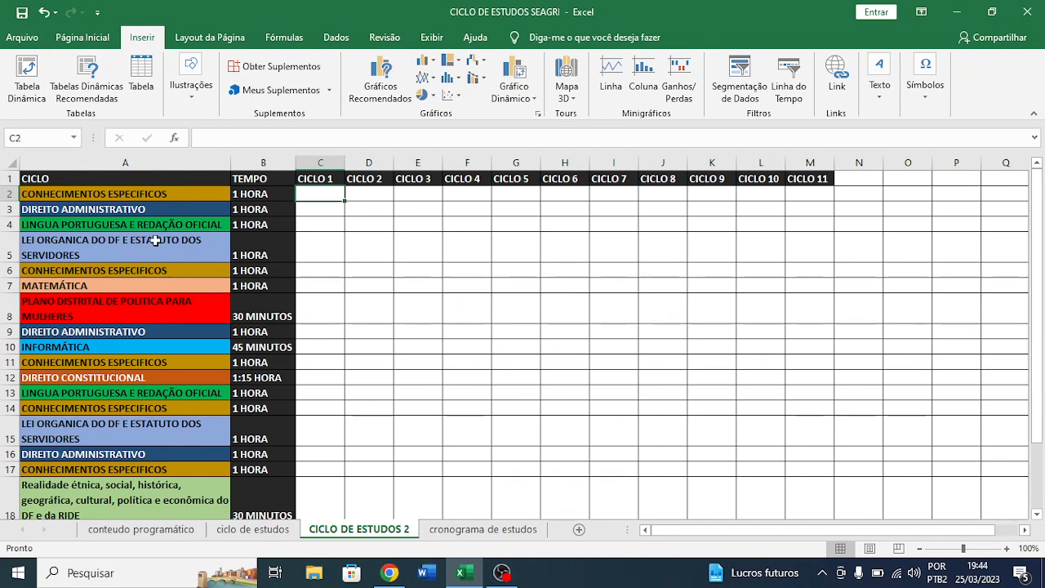
- Locate the Conhecimentos Específicos study blocks in column A, from row 2 down to row 17
left_click(119, 199)
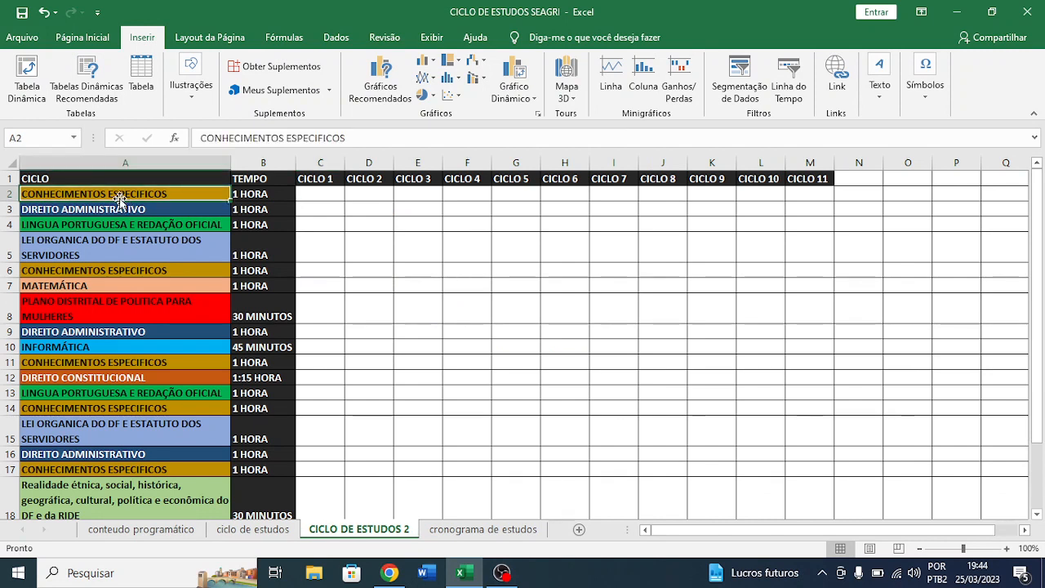
left_click(111, 270)
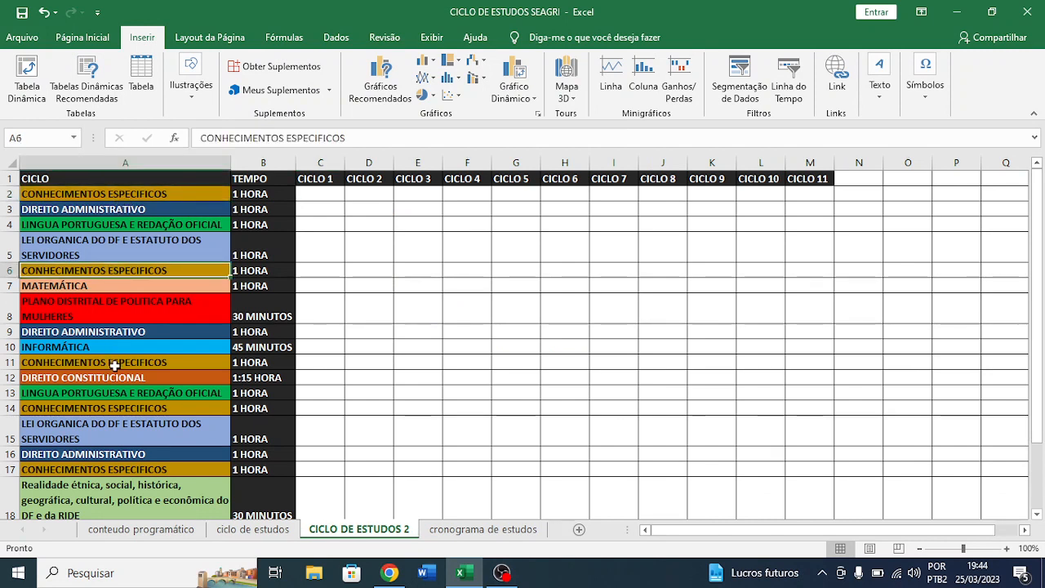
left_click(115, 364)
left_click(115, 412)
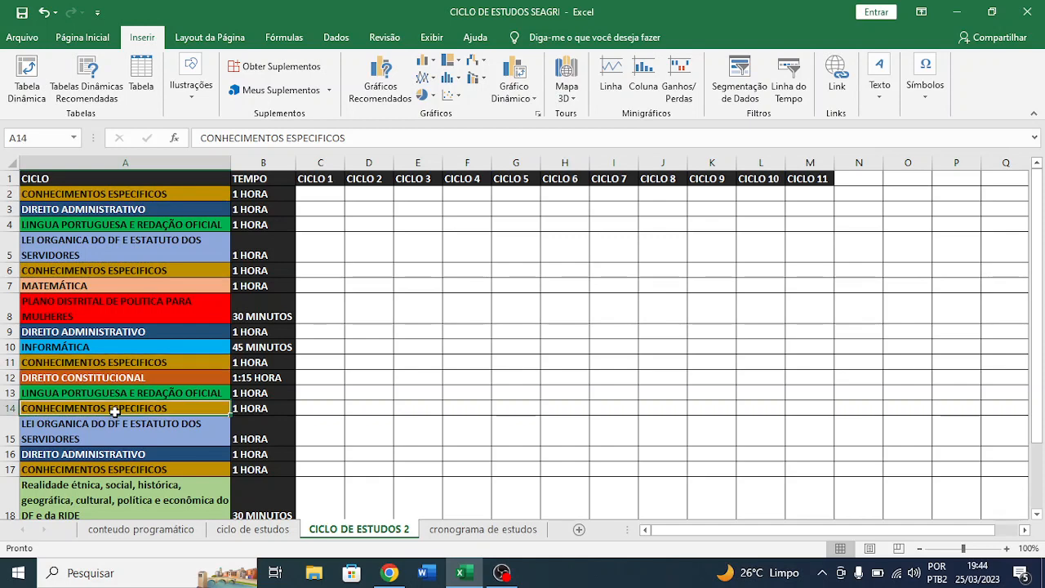
left_click(122, 466)
scroll(114, 468, "down", 2)
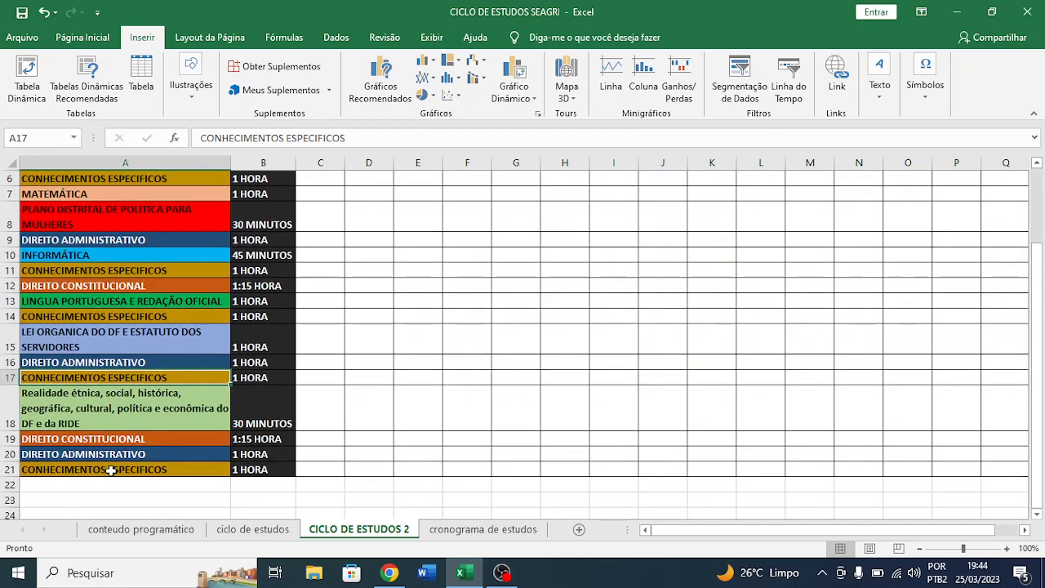
- Change the study time of the last Conhecimentos Específicos block in B21 to "1 HORA e 30 min"
left_click(111, 470)
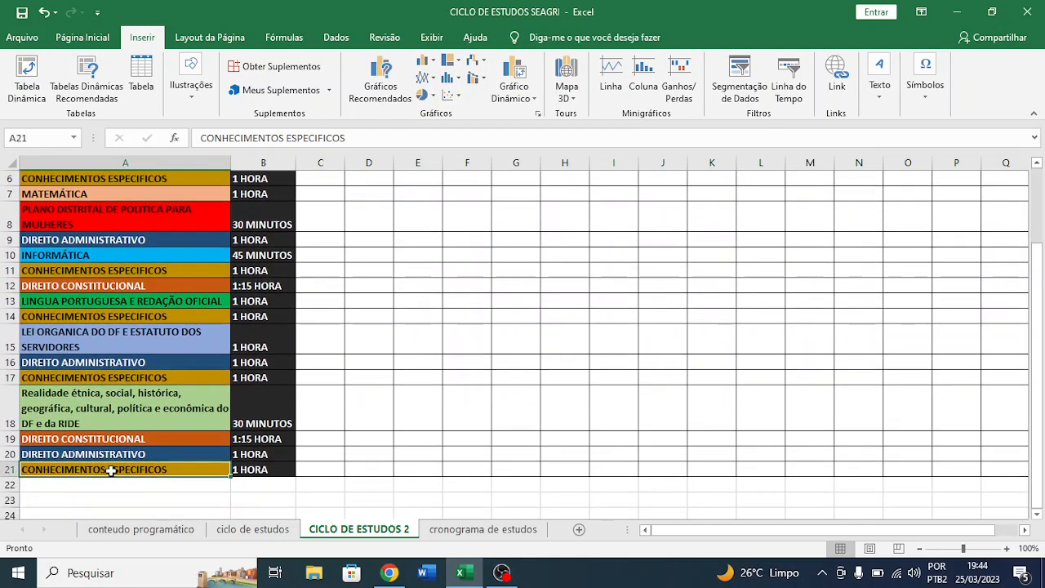
double_click(236, 470)
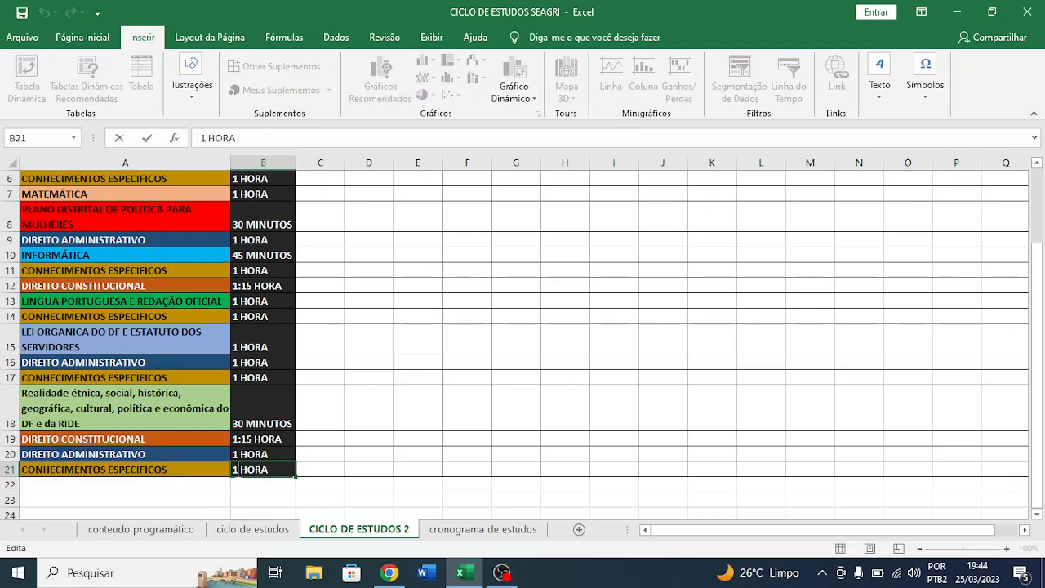
type("e 30 min")
key("Return")
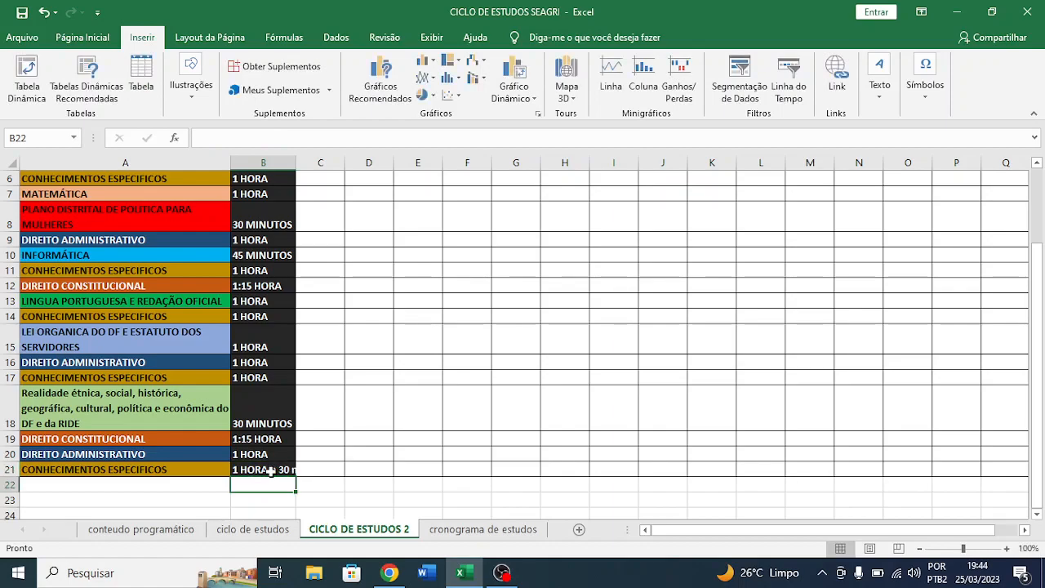
- Review how the Conhecimentos Específicos blocks are spread across the whole cycle, checking rows 2, 6 and 11
scroll(329, 395, "up", 2)
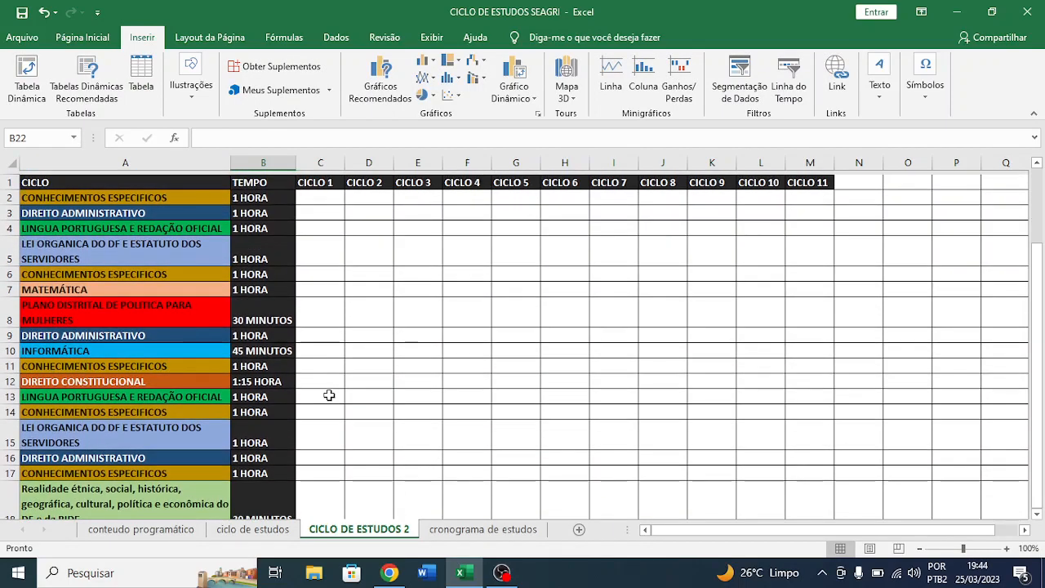
scroll(328, 395, "down", 2)
scroll(329, 395, "up", 2)
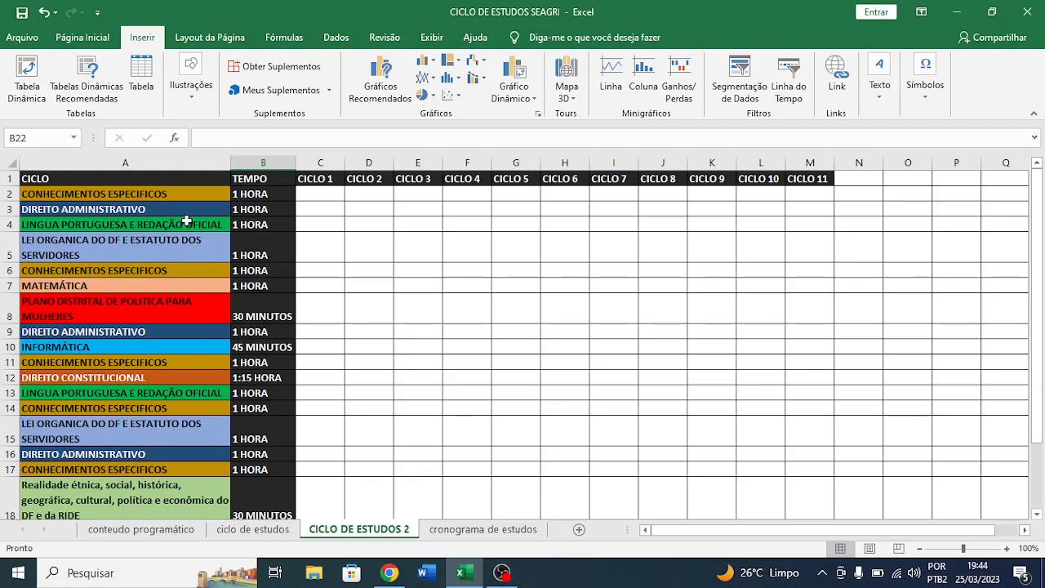
left_click(161, 193)
left_click(139, 271)
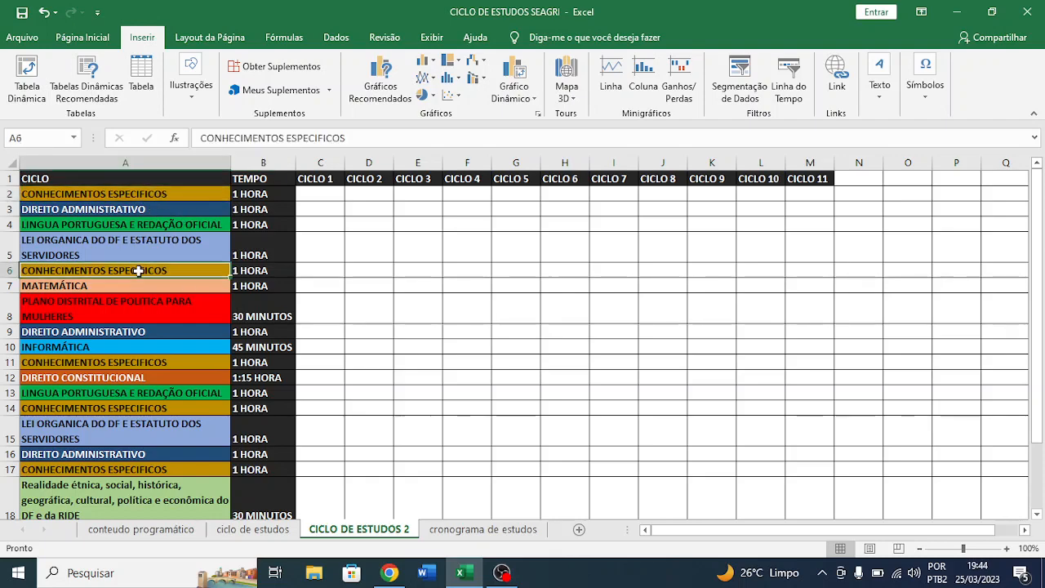
scroll(137, 271, "down", 2)
left_click(130, 271)
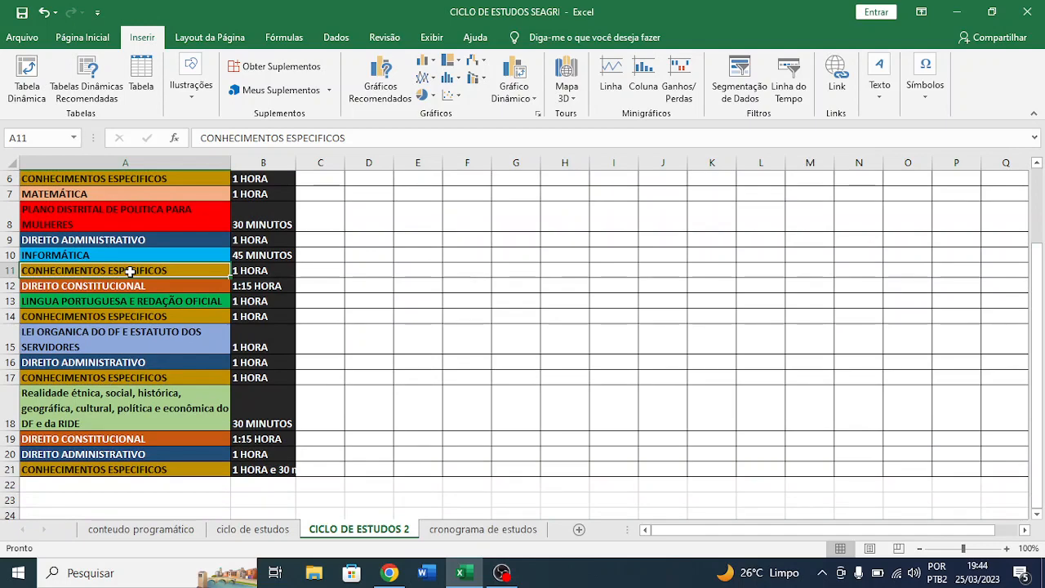
scroll(129, 271, "up", 2)
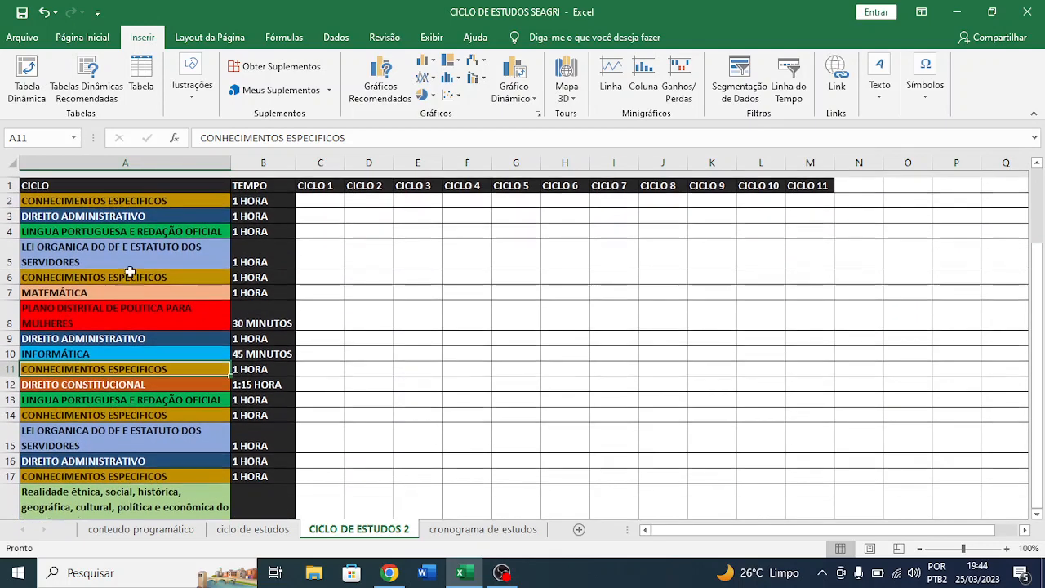
scroll(131, 270, "down", 1)
scroll(144, 235, "up", 1)
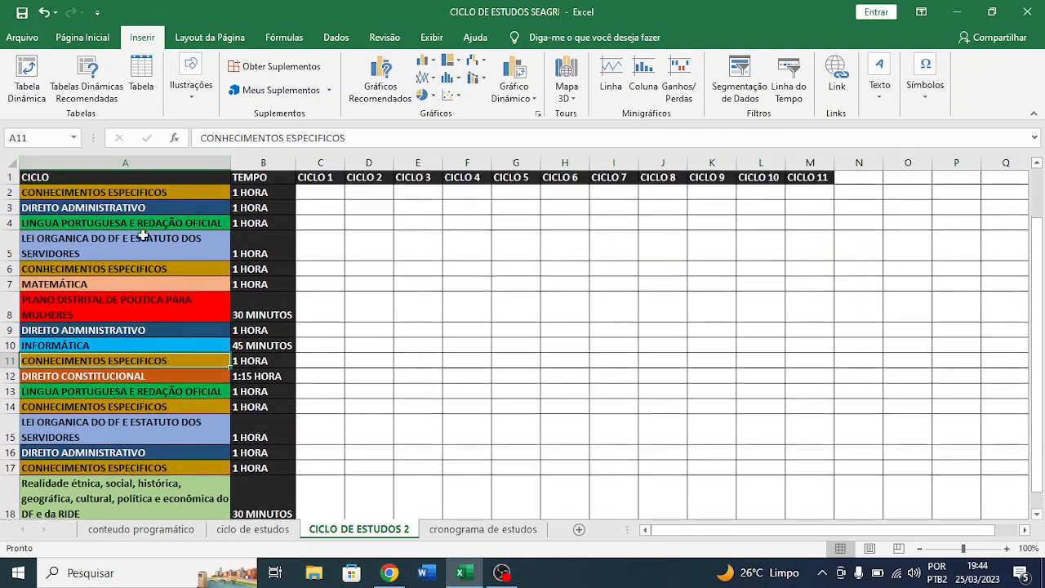
left_click(157, 196)
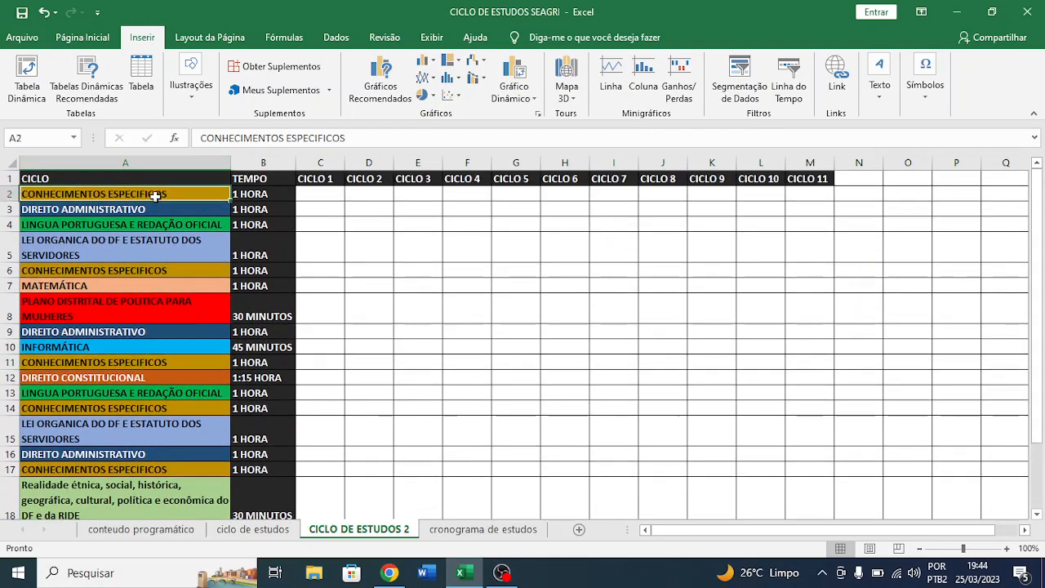
left_click(142, 266)
scroll(135, 294, "down", 1)
left_click(130, 321)
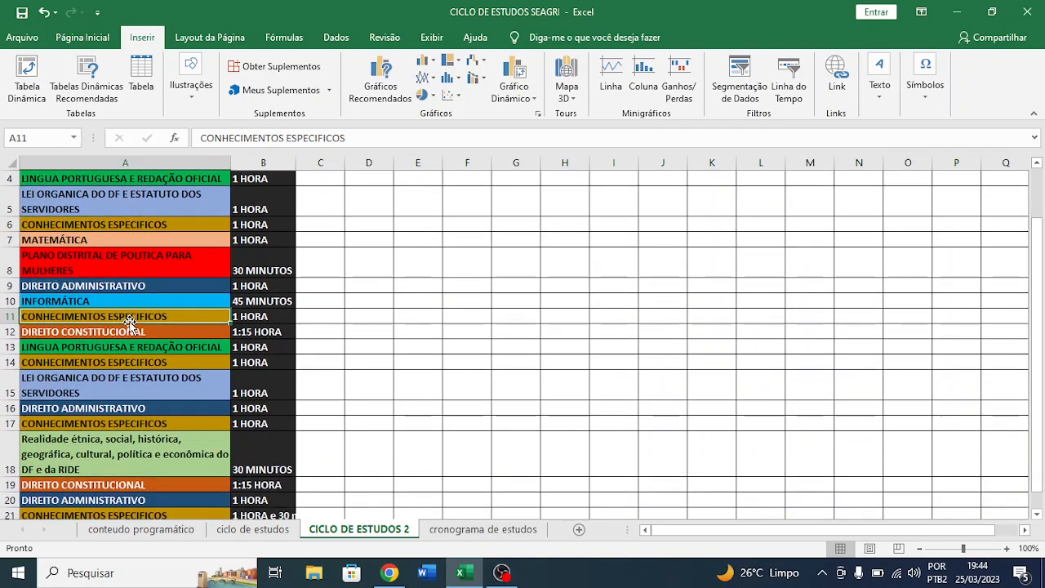
scroll(127, 319, "down", 1)
scroll(106, 308, "up", 2)
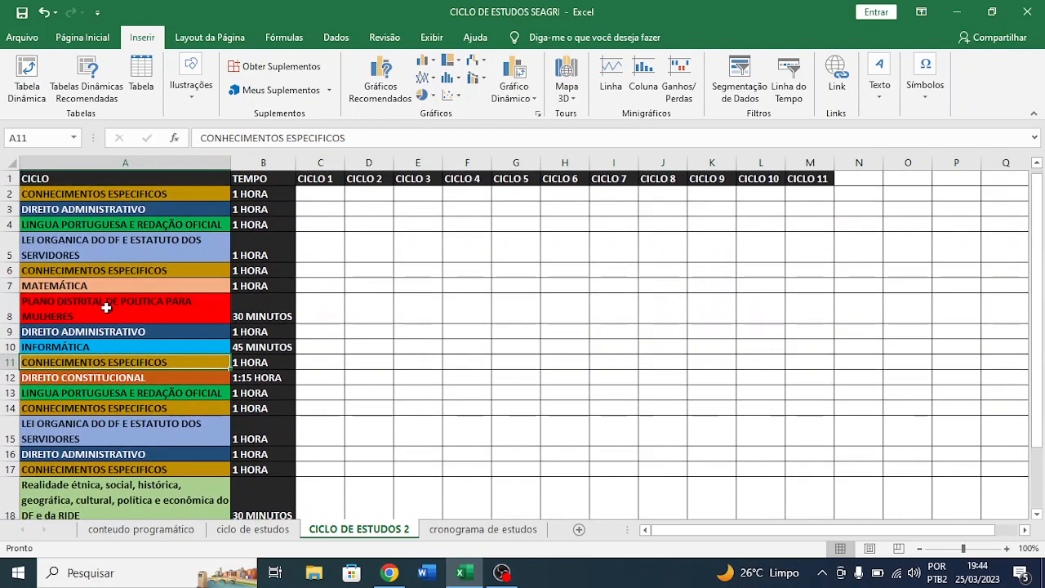
- Check the Direito Administrativo blocks in rows 3, 9, 16 and 20 and their times against the subject table
left_click(247, 529)
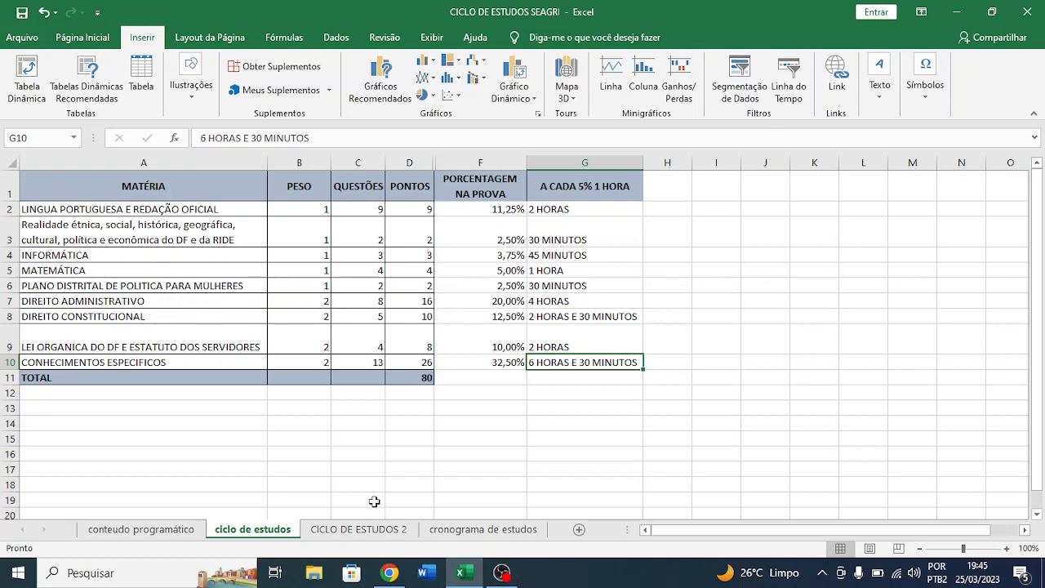
left_click(362, 530)
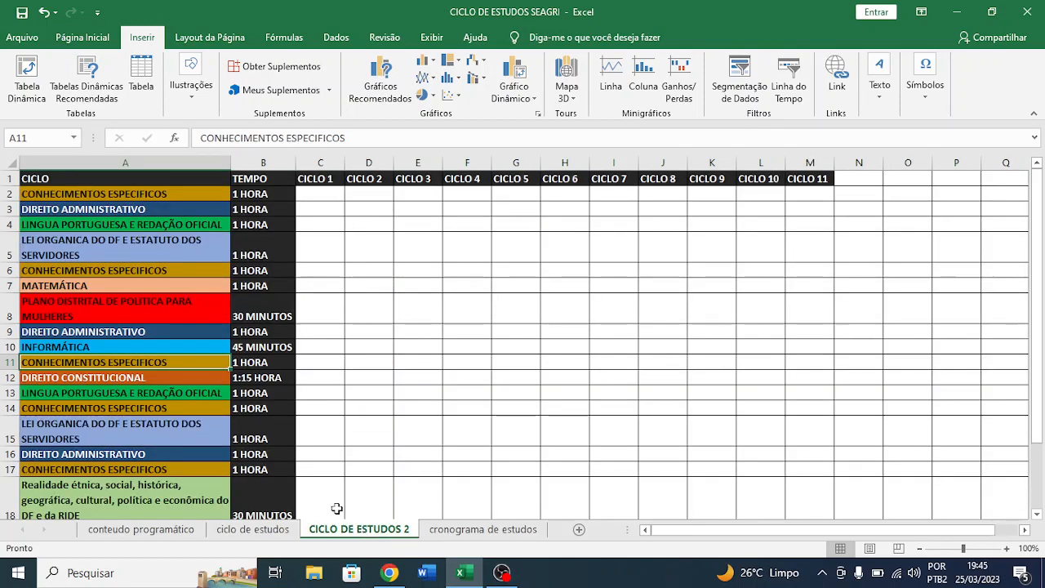
left_click(122, 209)
left_click(129, 336)
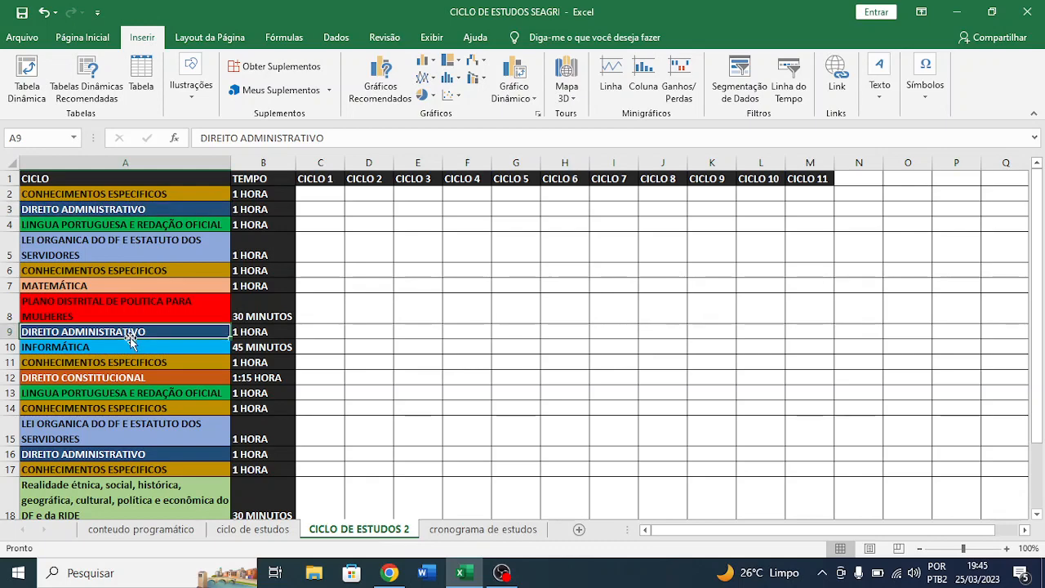
scroll(127, 347, "down", 2)
left_click(126, 357)
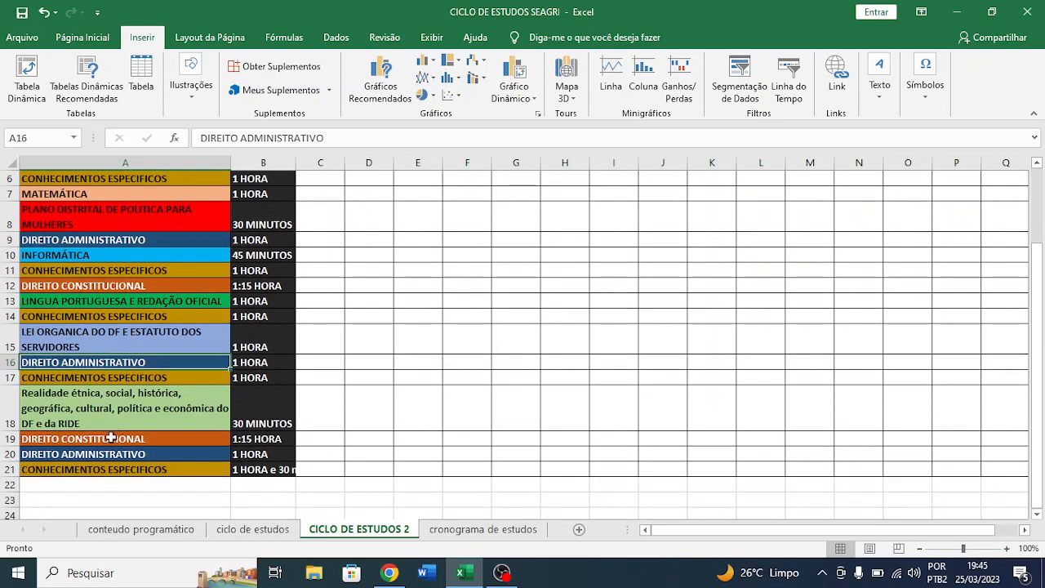
left_click(119, 455)
left_click_drag(276, 457, 252, 366)
left_click(252, 367)
left_click(260, 252)
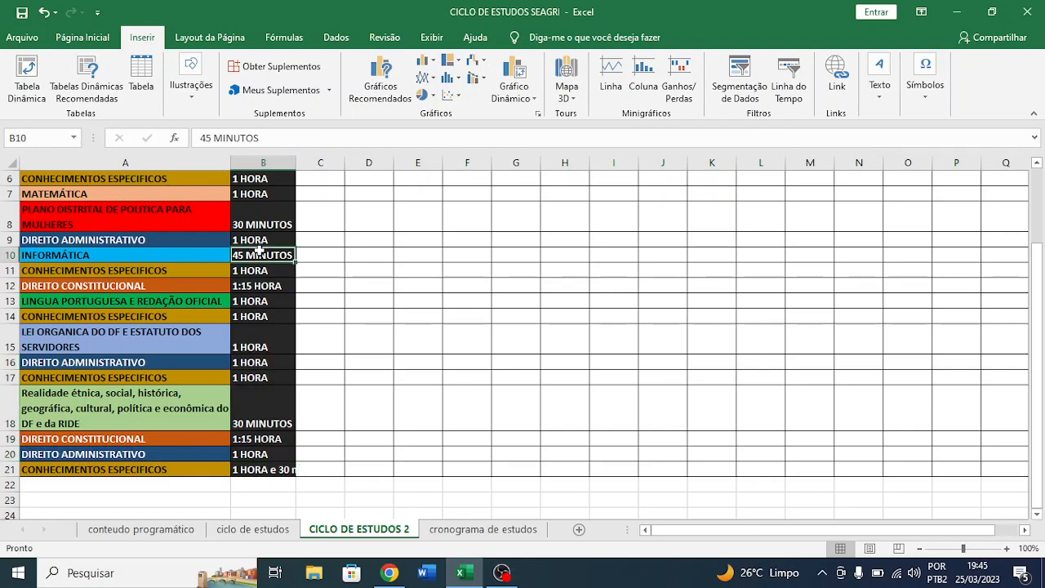
- Recheck the study times on the ciclo de estudos sheet, and return to the CICLO DE ESTUDOS 2 sheet
scroll(260, 253, "up", 3)
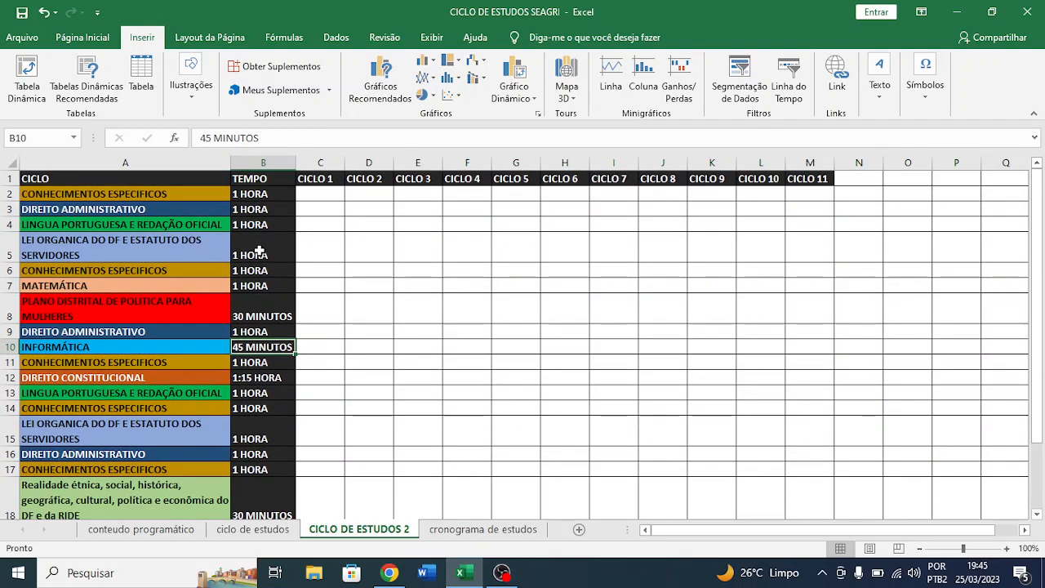
key("alt+Tab")
key("alt+Tab")
left_click(253, 528)
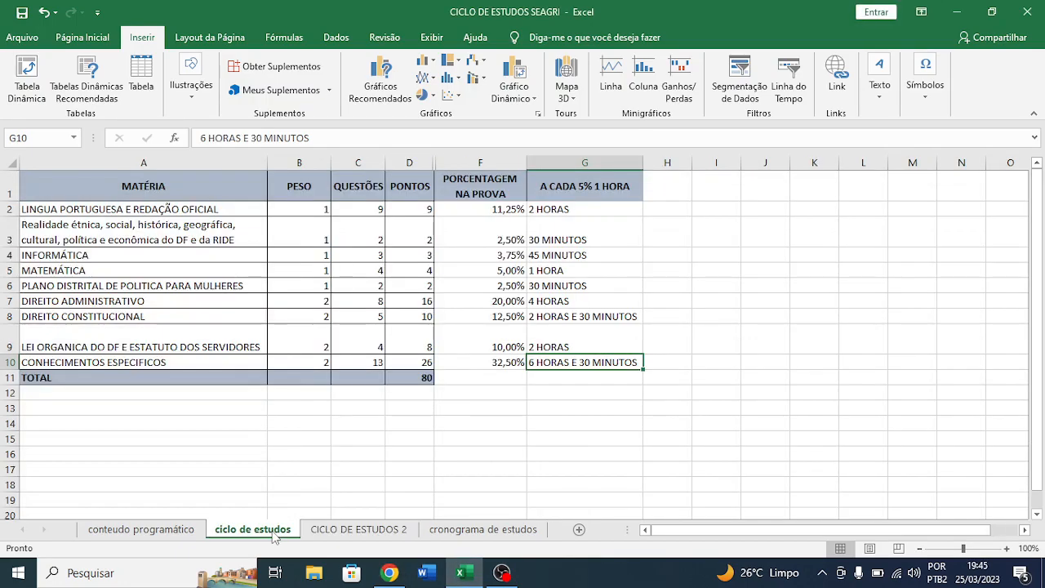
left_click(345, 536)
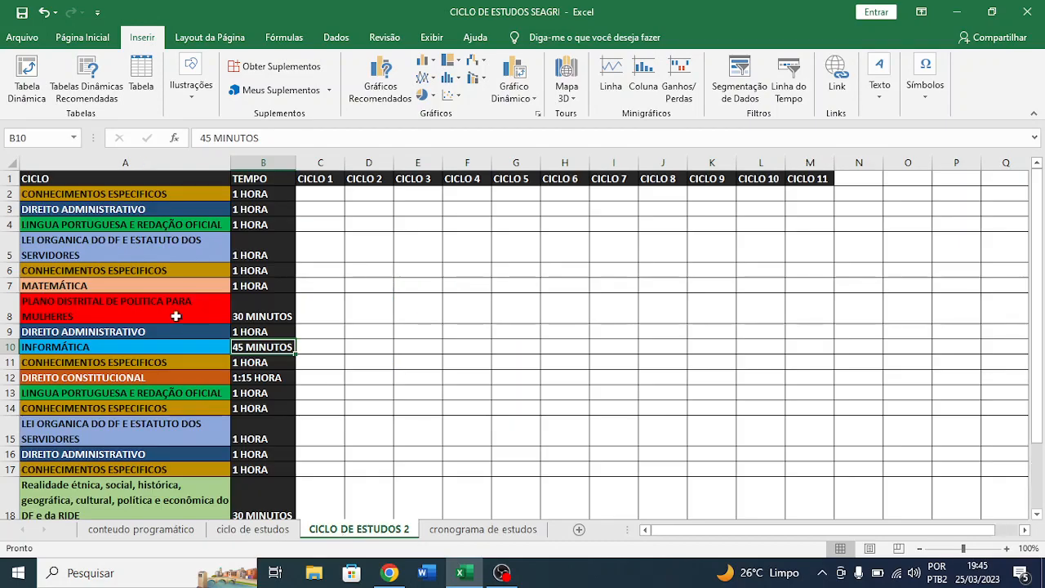
- Check the Língua Portuguesa blocks in rows 4 and 13 and the Lei Orgânica blocks with their times in rows 5 and 15
left_click(121, 220)
scroll(120, 220, "down", 2)
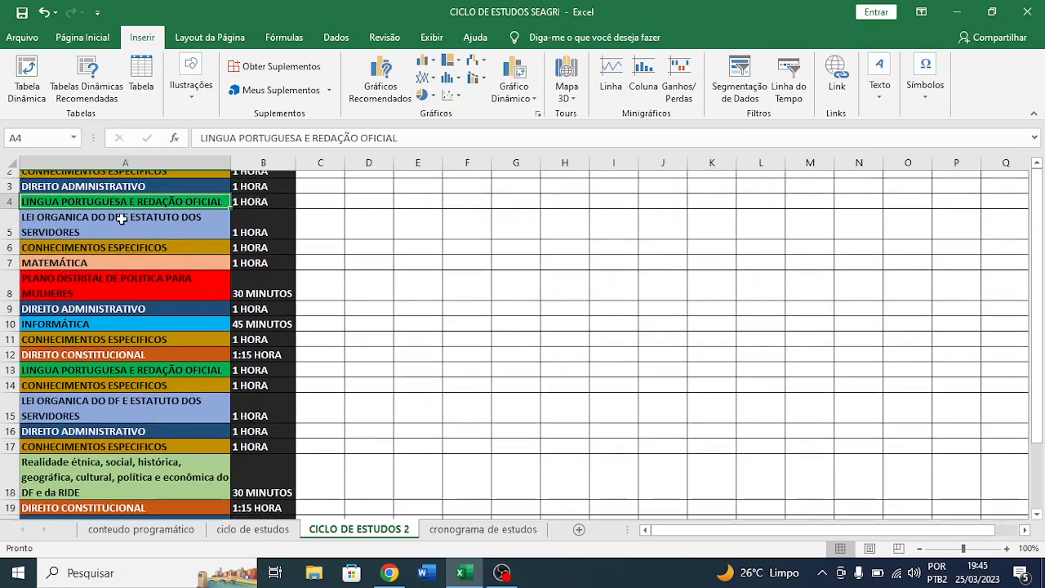
left_click(126, 301)
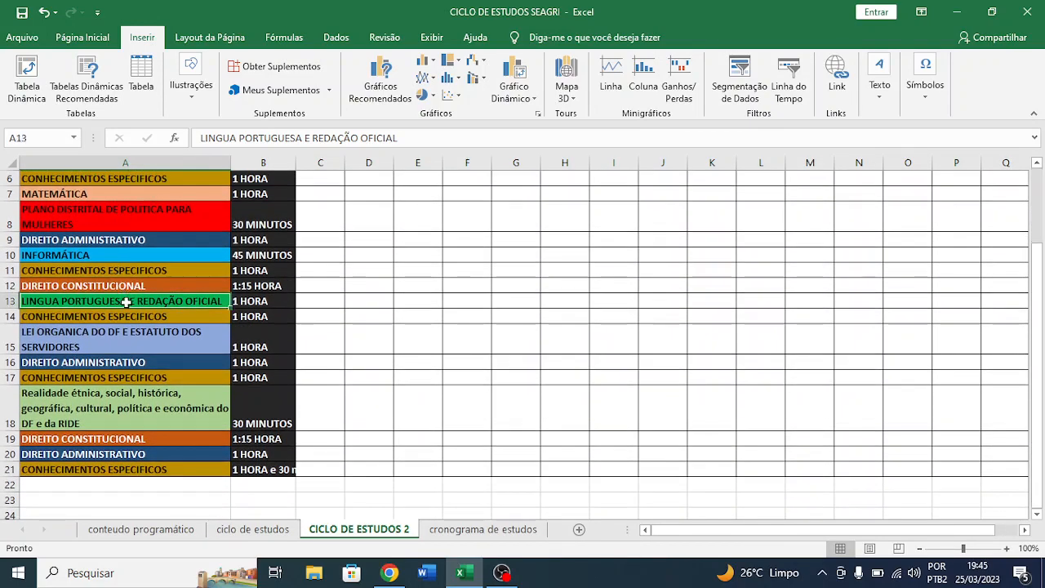
scroll(128, 303, "up", 2)
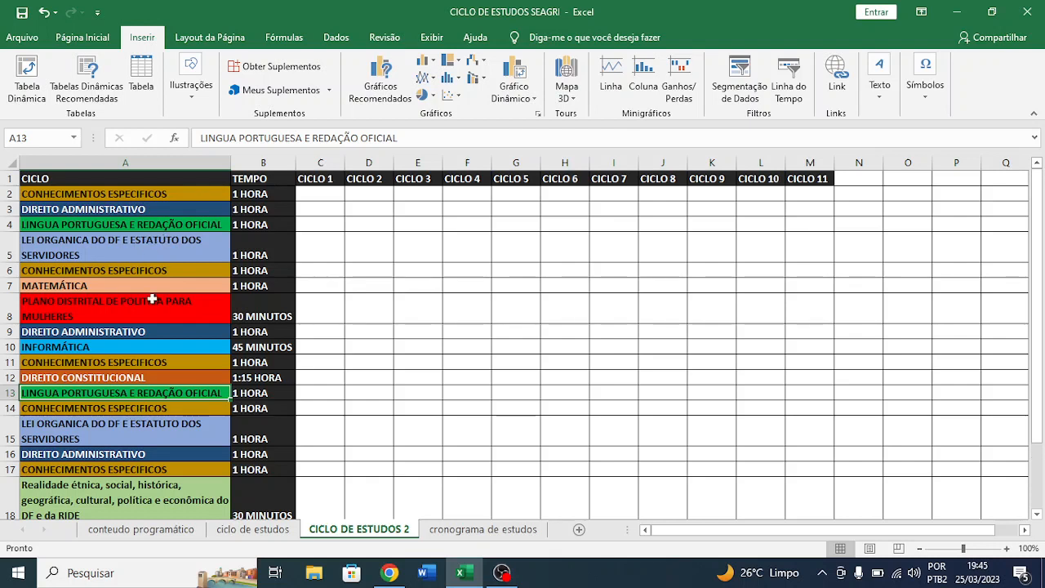
left_click(142, 243)
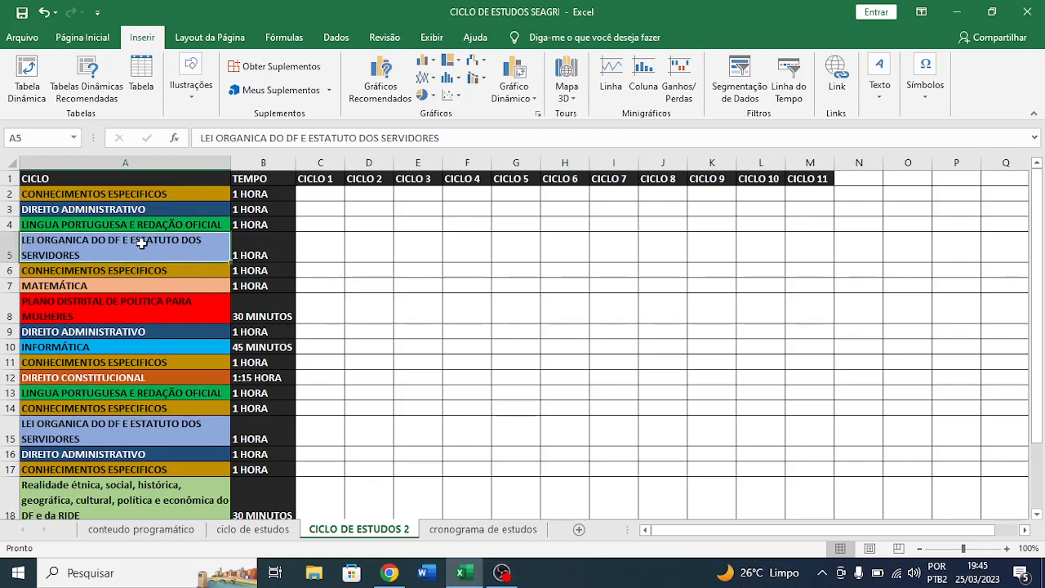
left_click(132, 433)
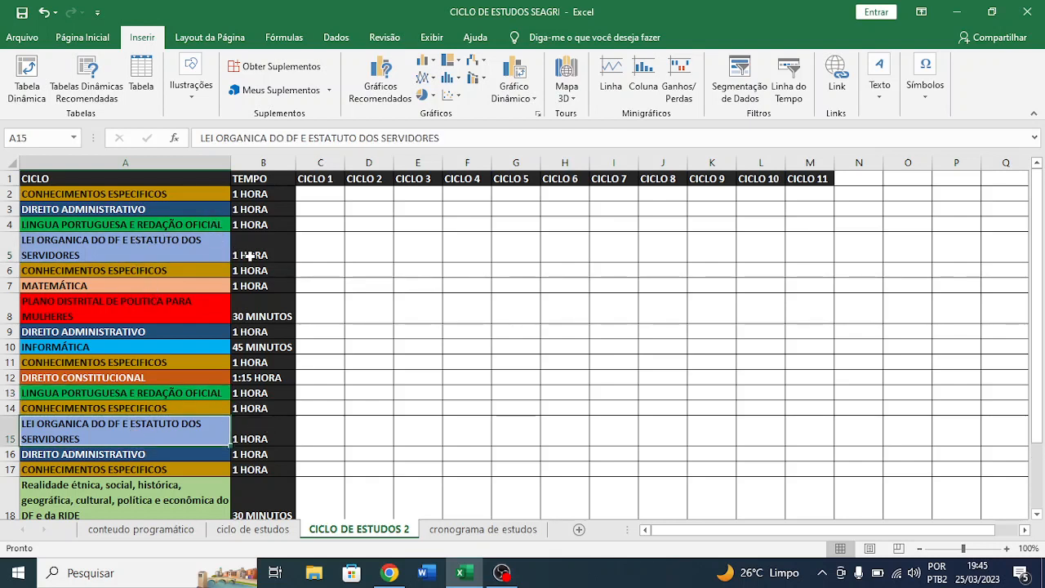
left_click(245, 255)
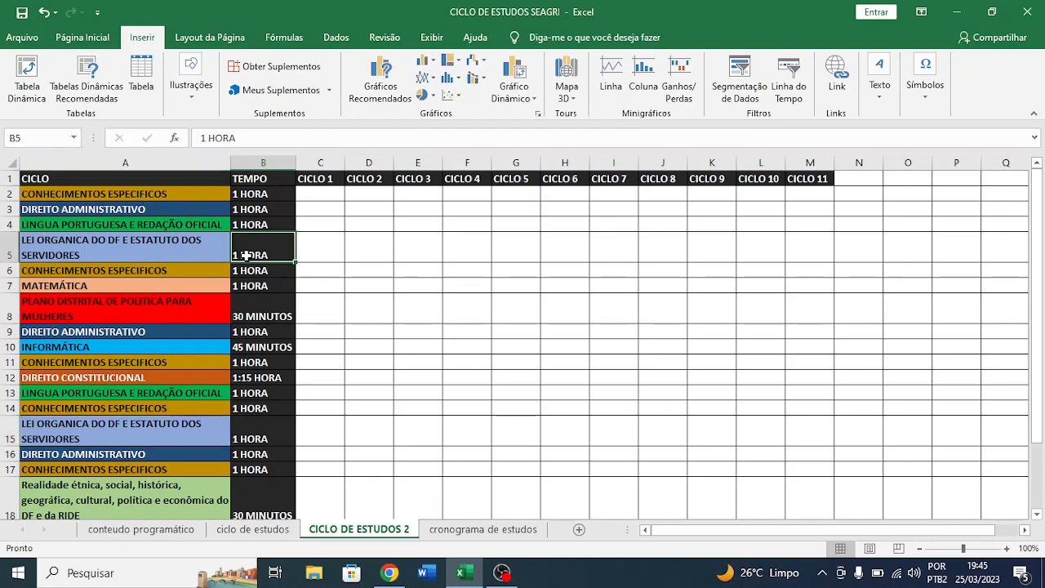
left_click(269, 435)
scroll(266, 440, "down", 1)
scroll(264, 433, "down", 1)
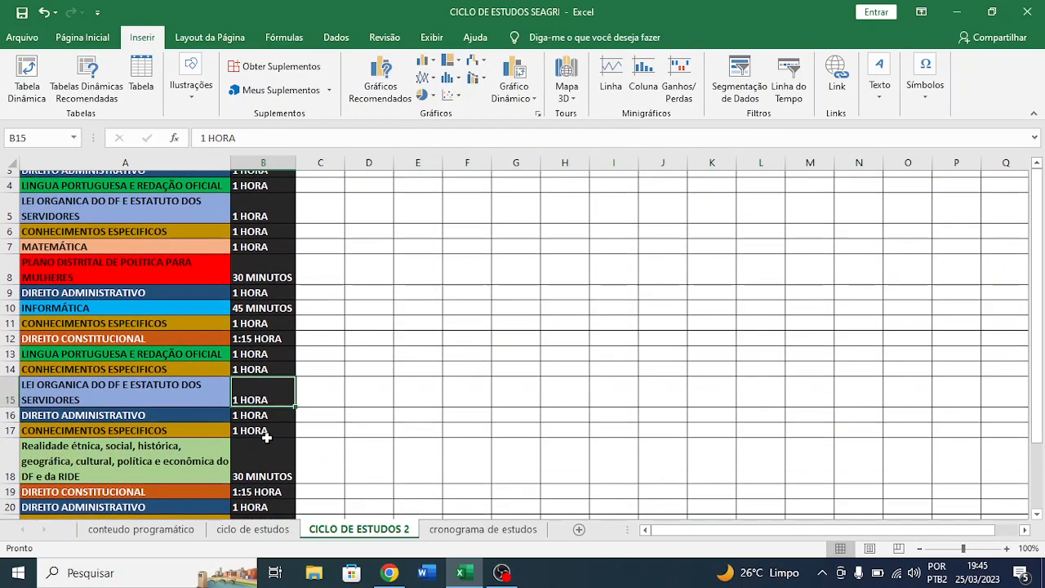
scroll(268, 436, "up", 3)
- Compare the Plano Distrital and Informática study times in B8 and B10 with the subject table on the ciclo de estudos sheet
left_click(106, 295)
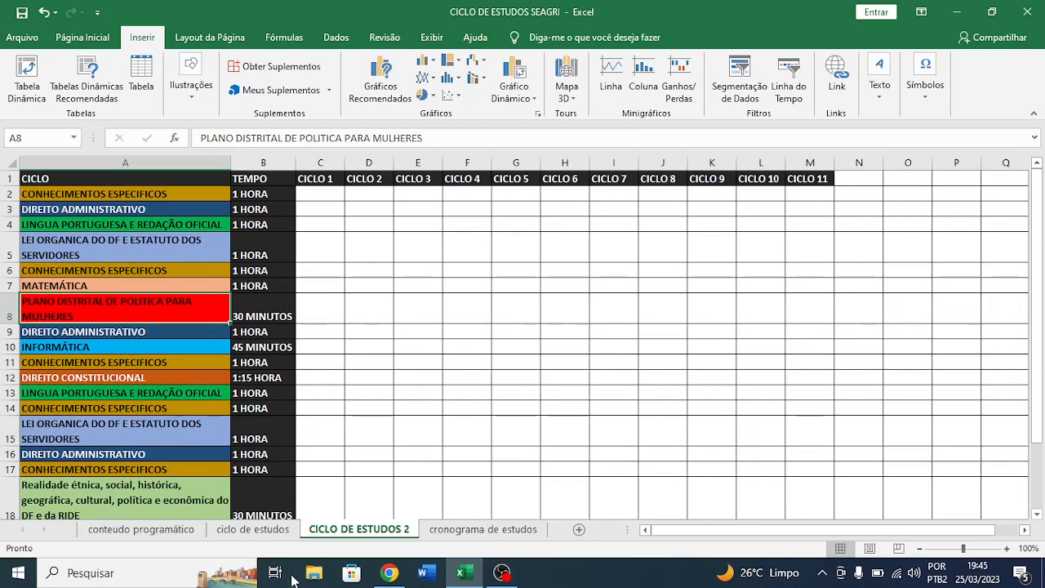
left_click(253, 530)
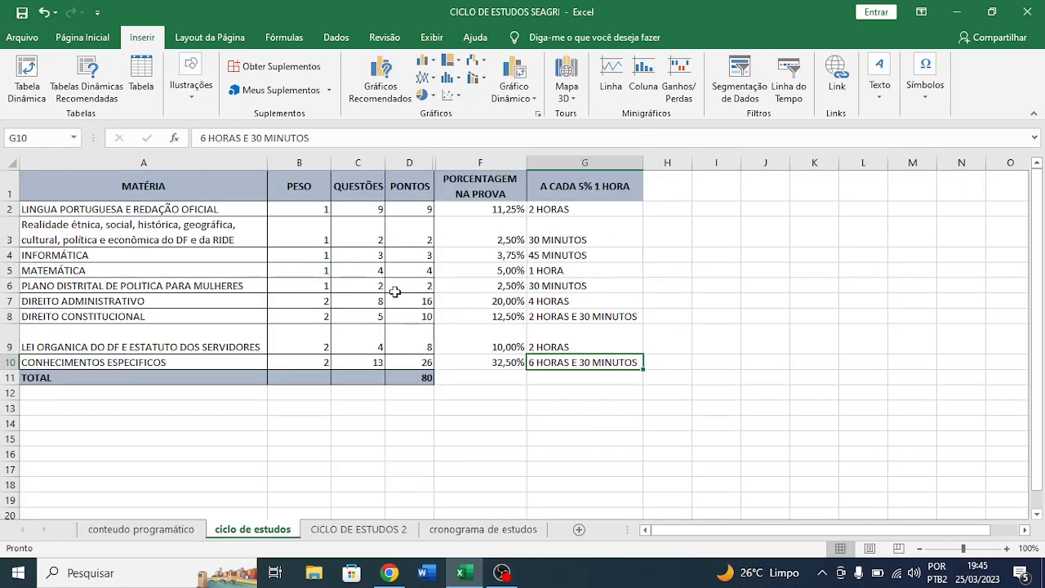
left_click(351, 529)
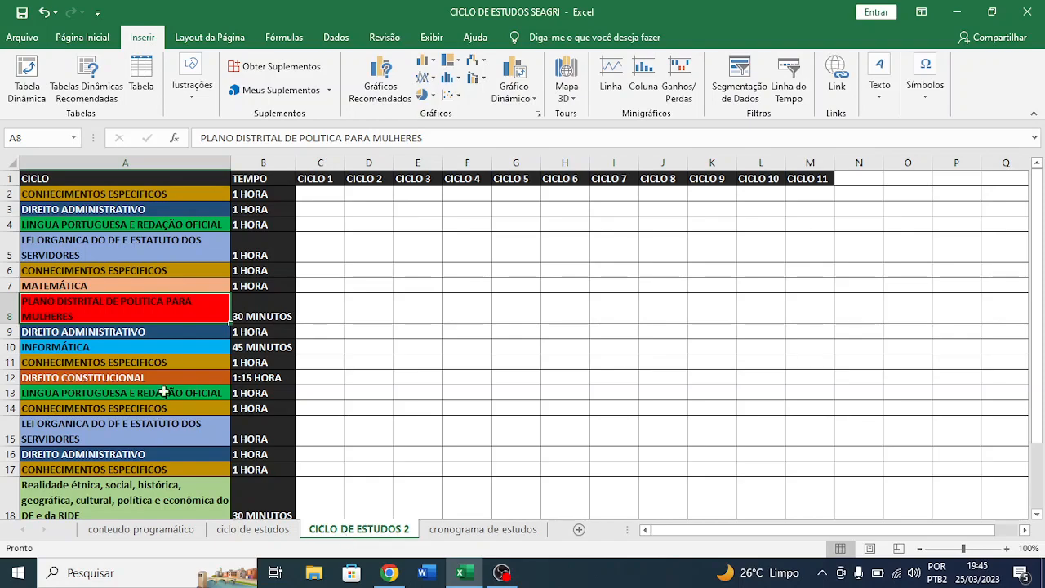
left_click(237, 319)
scroll(236, 319, "down", 1)
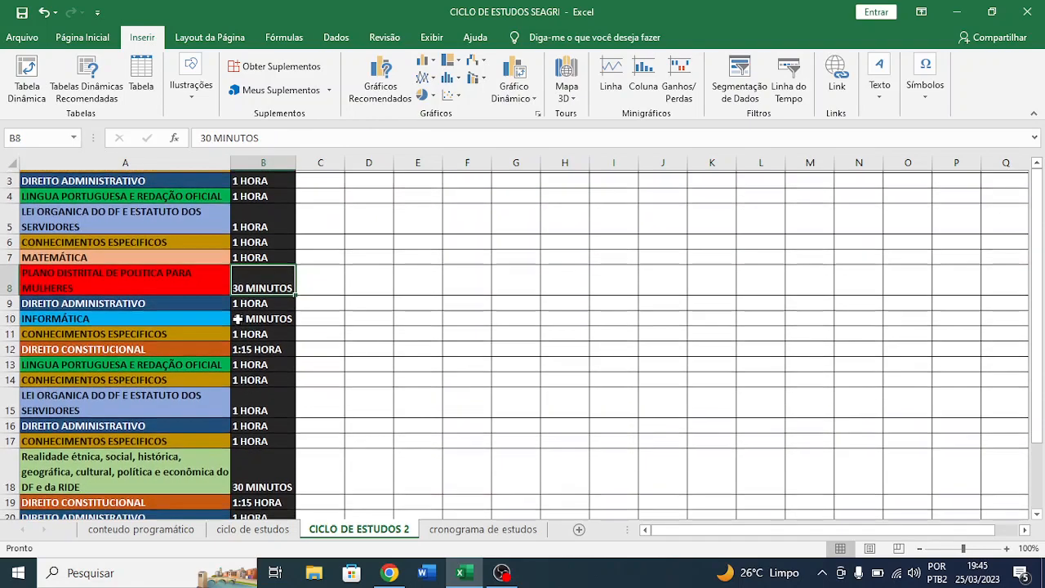
scroll(237, 319, "up", 1)
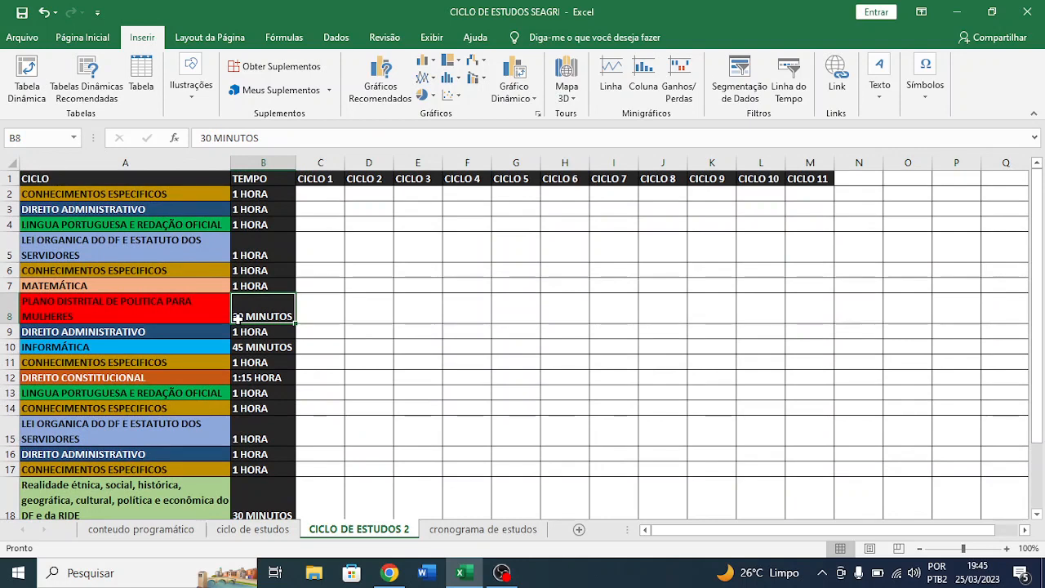
left_click(253, 347)
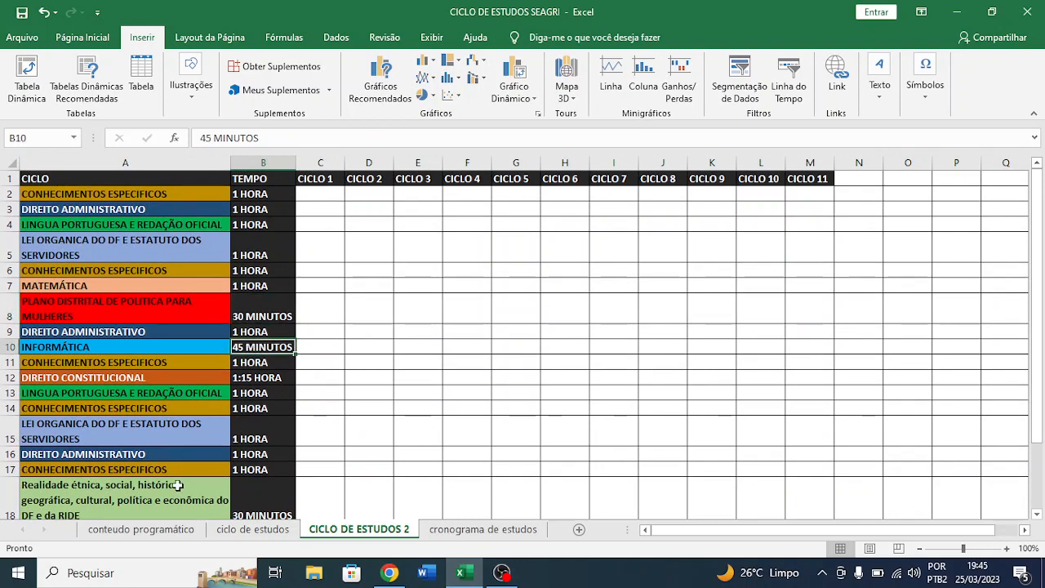
left_click(253, 529)
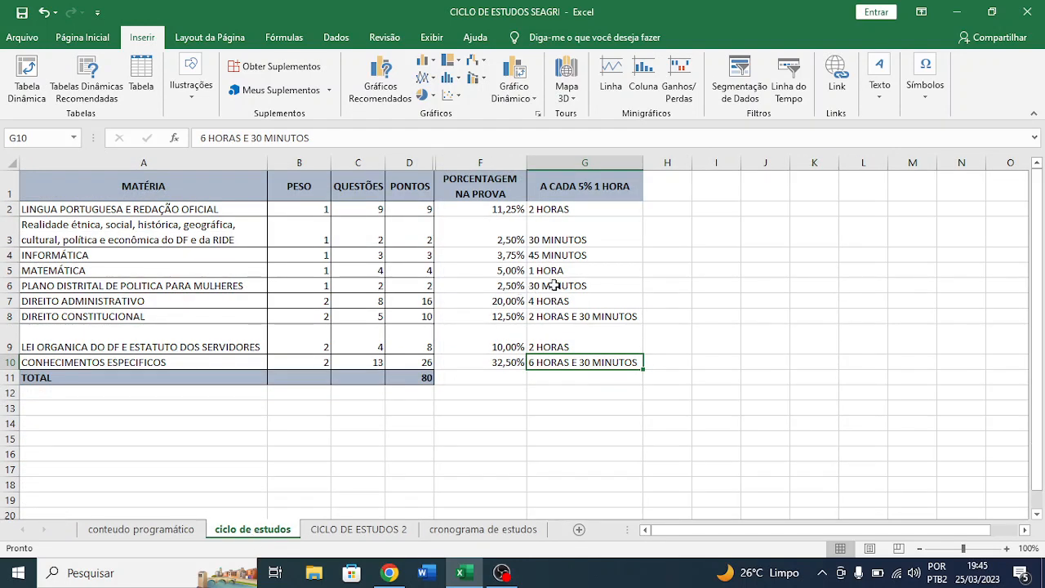
left_click(550, 260)
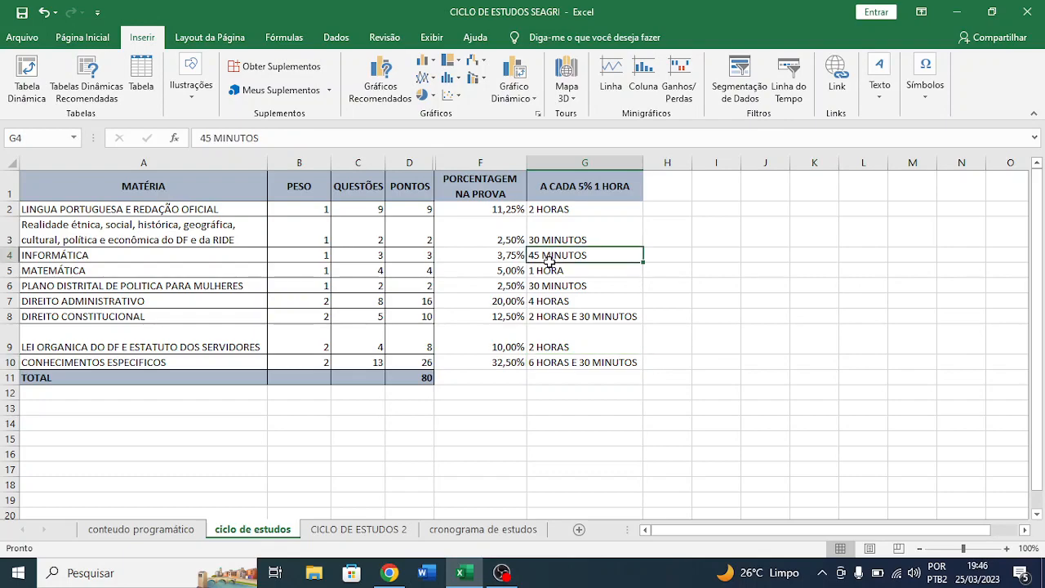
left_click(333, 529)
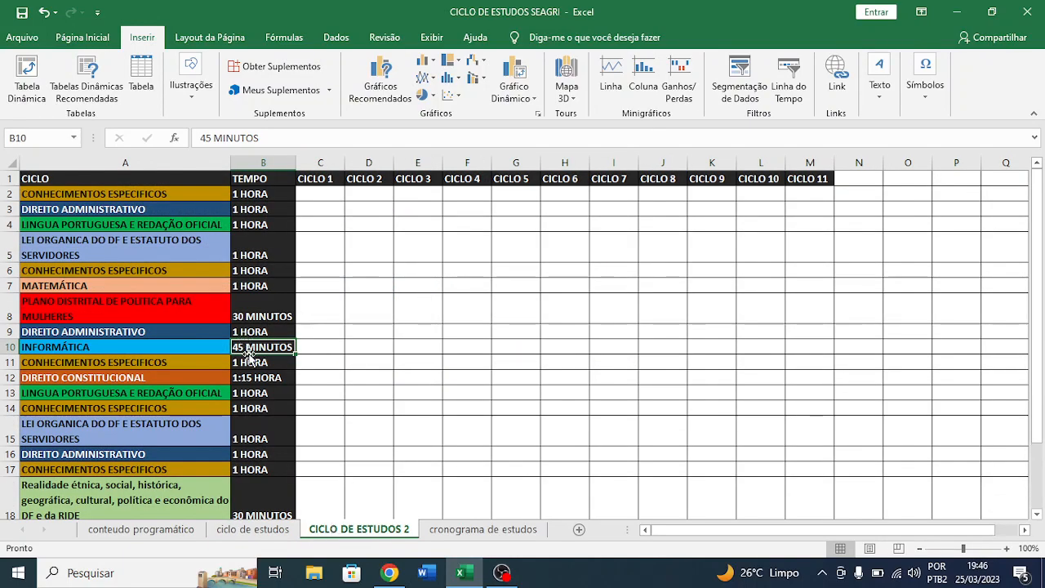
- Check the Realidade étnica block in row 18 and its study time
scroll(249, 357, "down", 3)
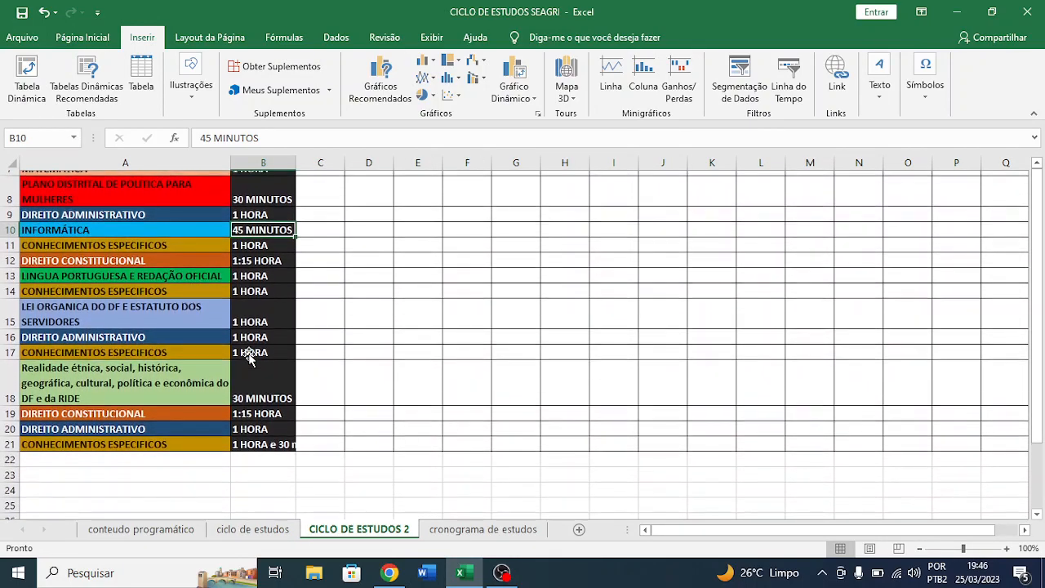
left_click(80, 380)
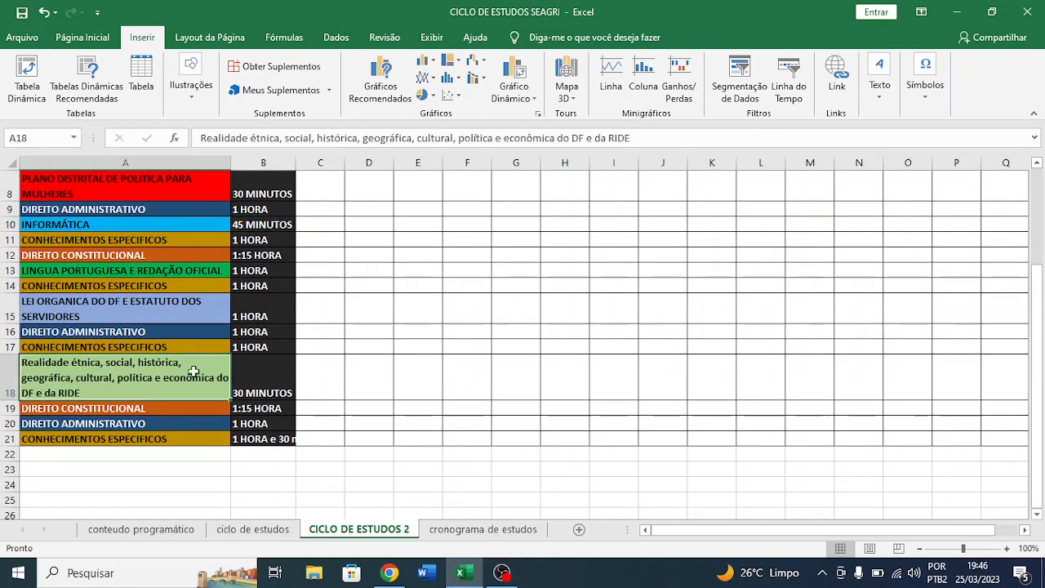
left_click(254, 378)
scroll(263, 375, "down", 1)
scroll(261, 377, "up", 1)
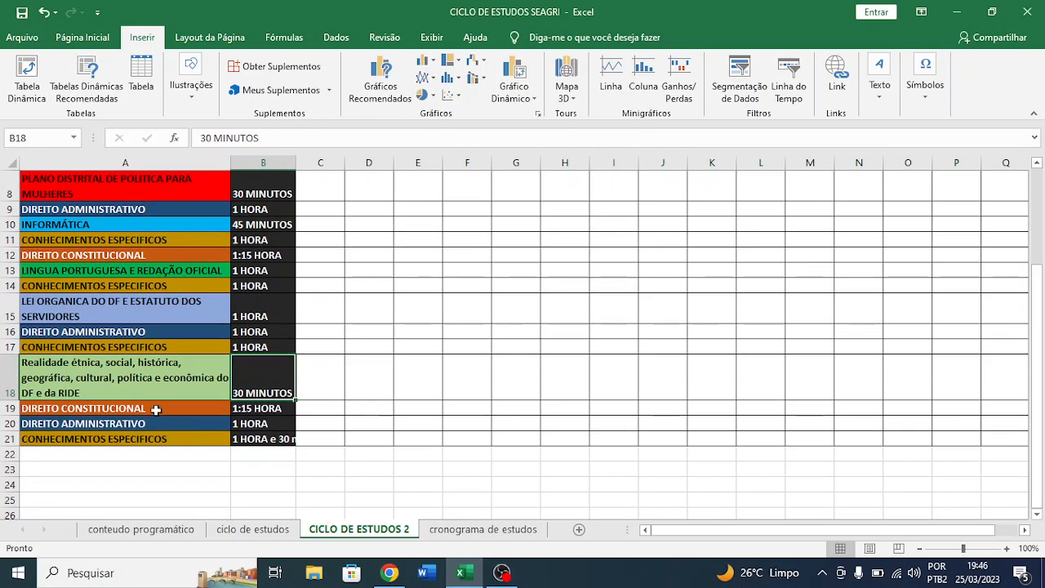
- Look up the Direito Constitucional study time in G8 of ciclo de estudos, and return to the CICLO DE ESTUDOS 2 sheet
left_click(156, 408)
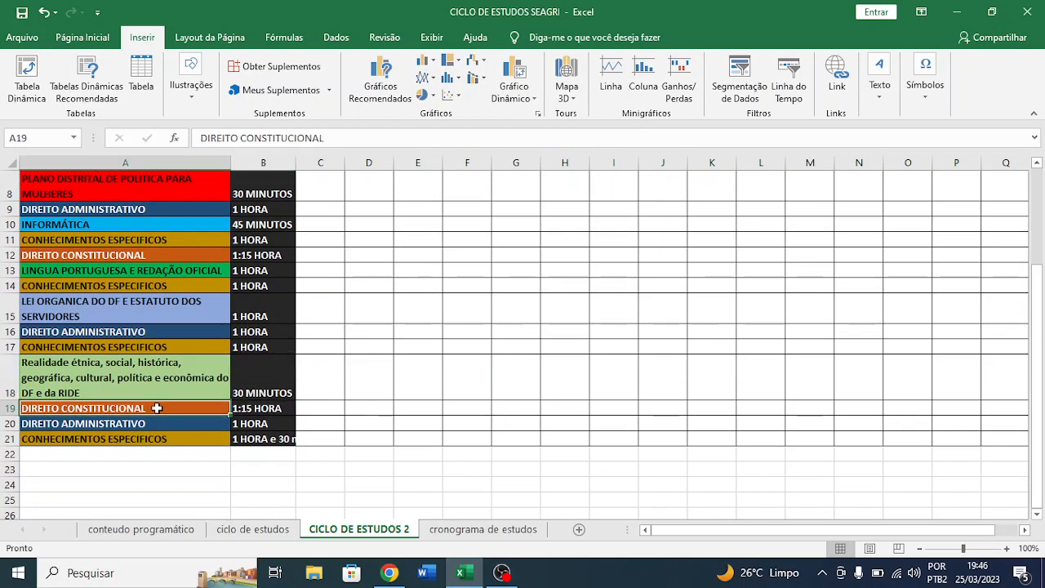
left_click(258, 530)
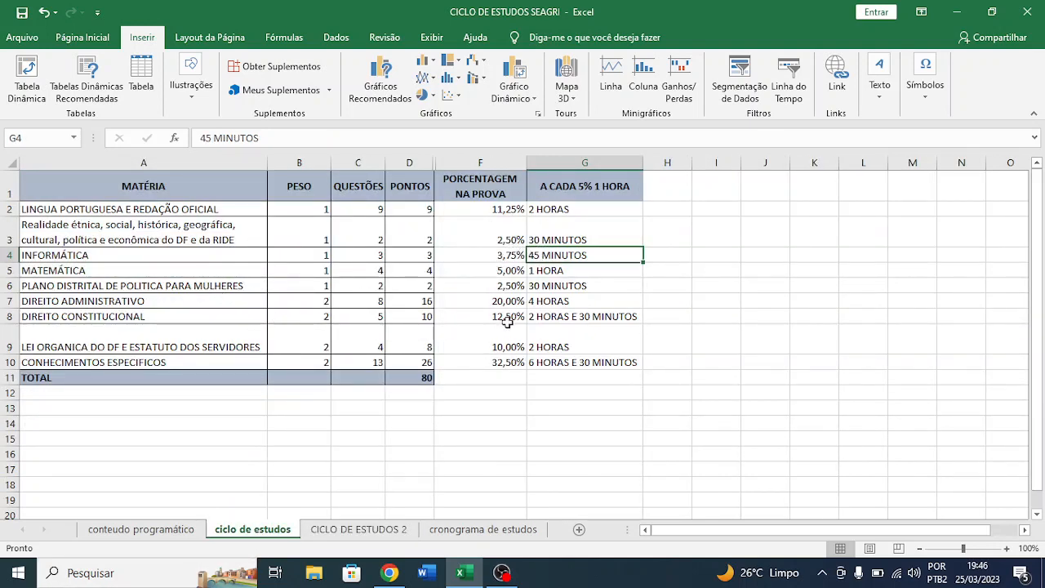
left_click(550, 317)
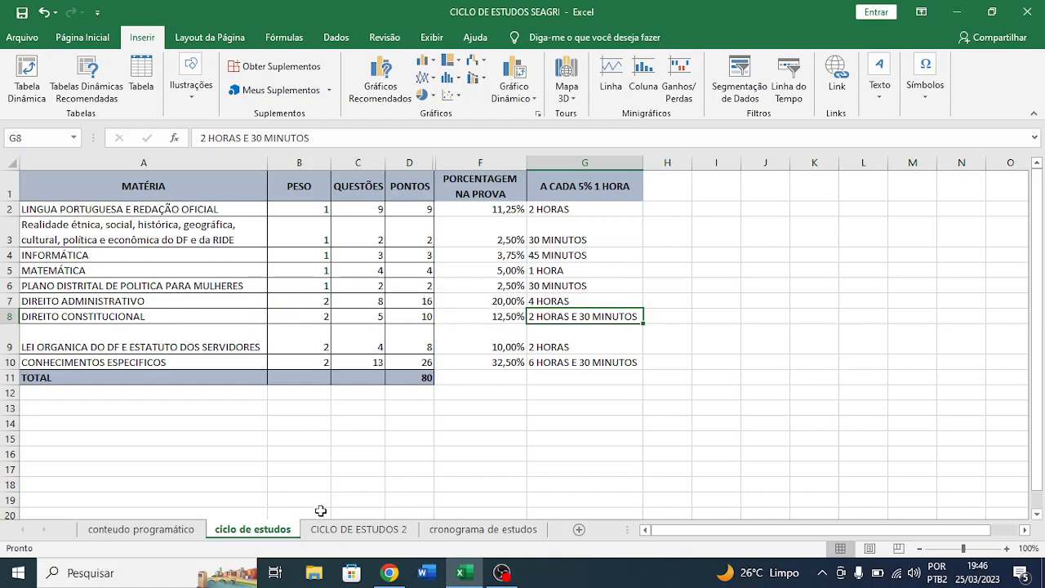
left_click(359, 529)
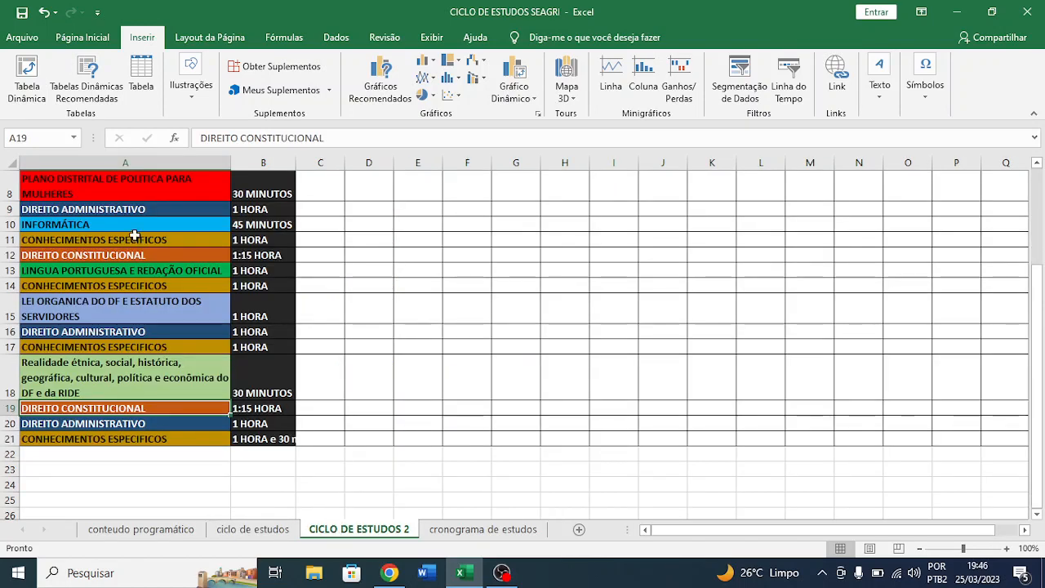
- Review how the Direito Constitucional time is split between the blocks in rows 12 and 19
scroll(136, 206, "up", 1)
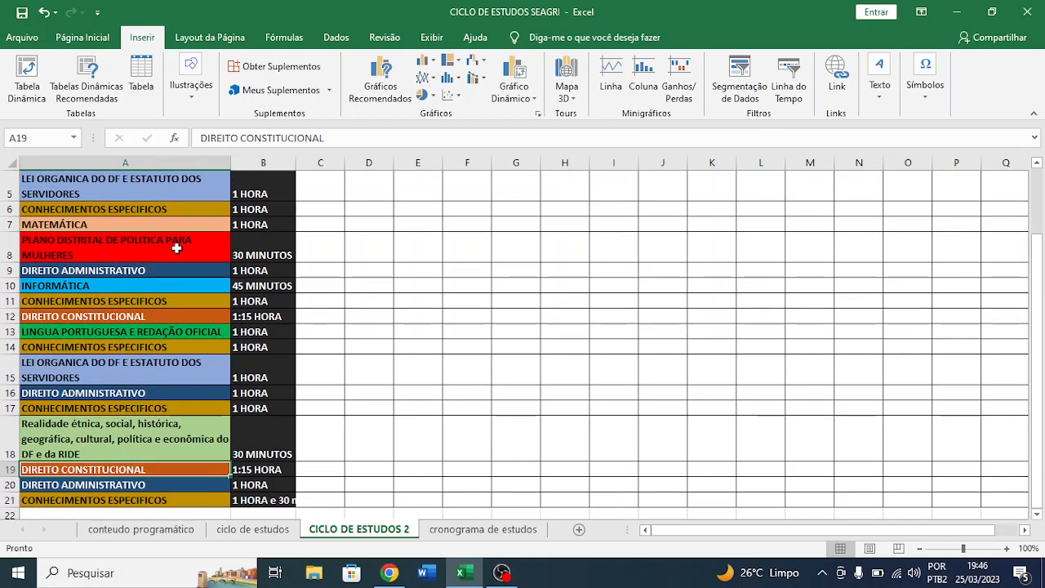
scroll(213, 308, "up", 1)
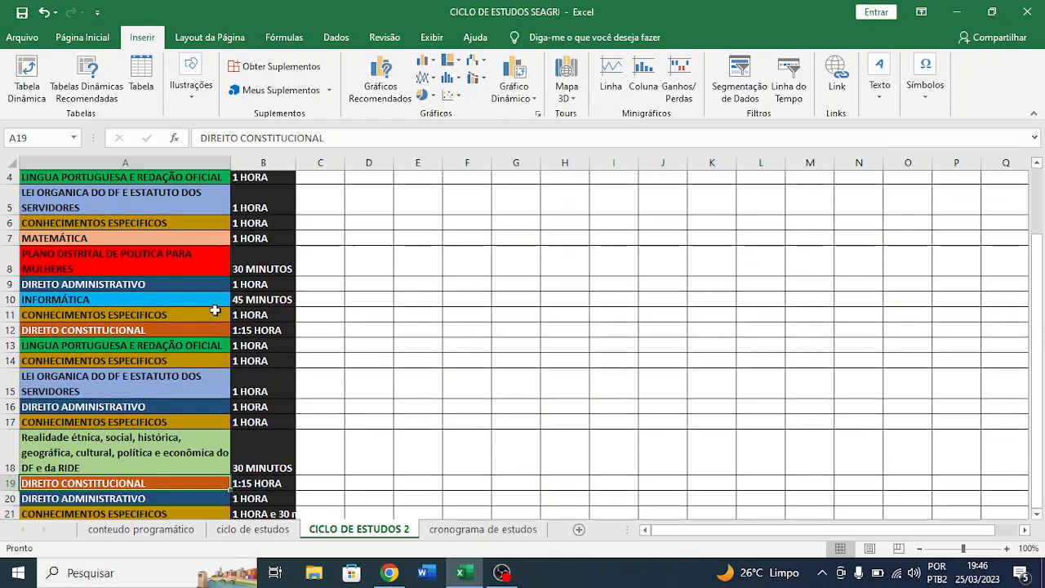
scroll(213, 310, "down", 1)
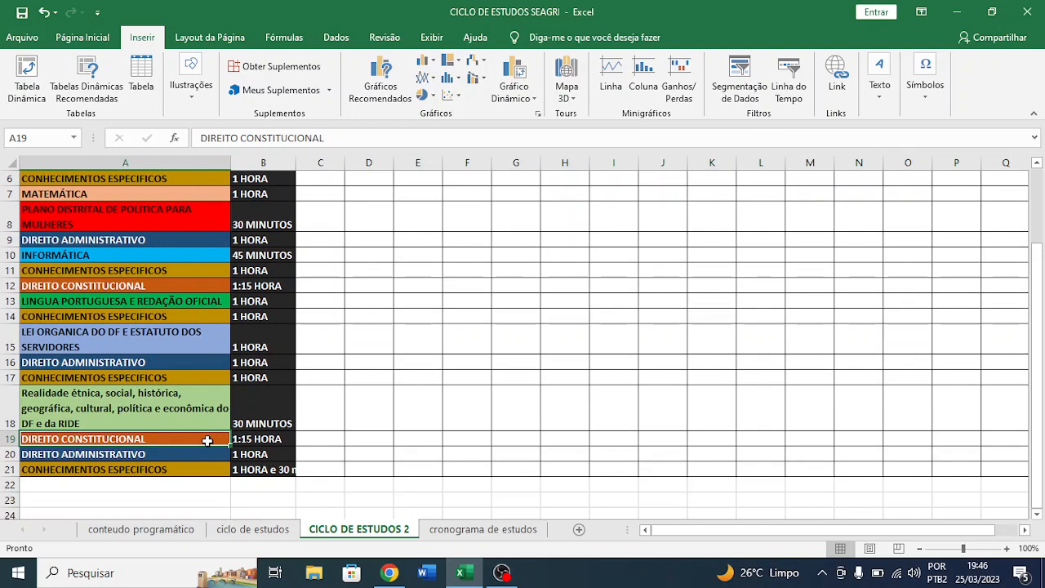
left_click_drag(207, 441, 257, 439)
scroll(204, 331, "up", 1)
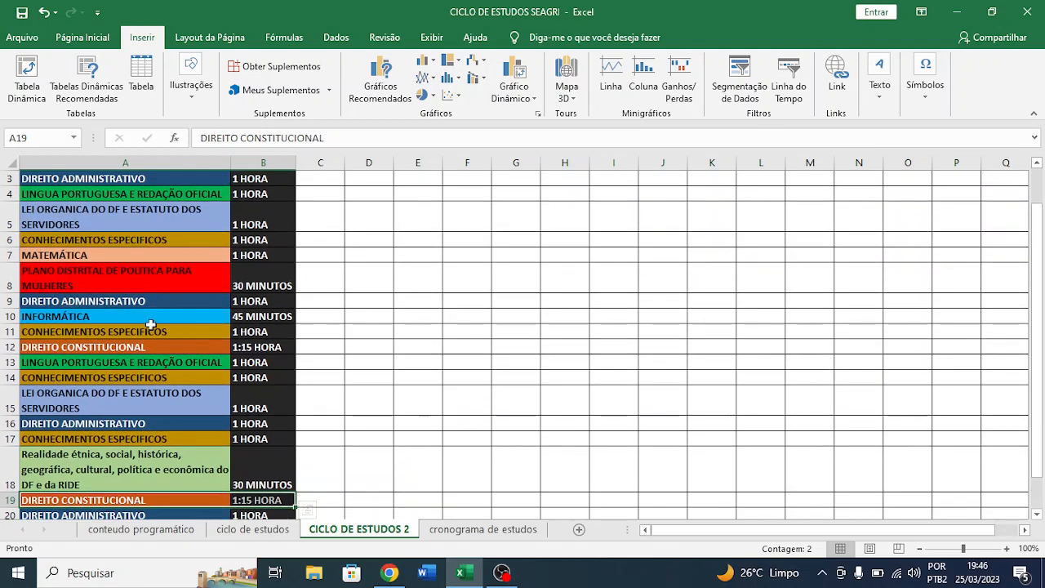
left_click_drag(125, 346, 271, 337)
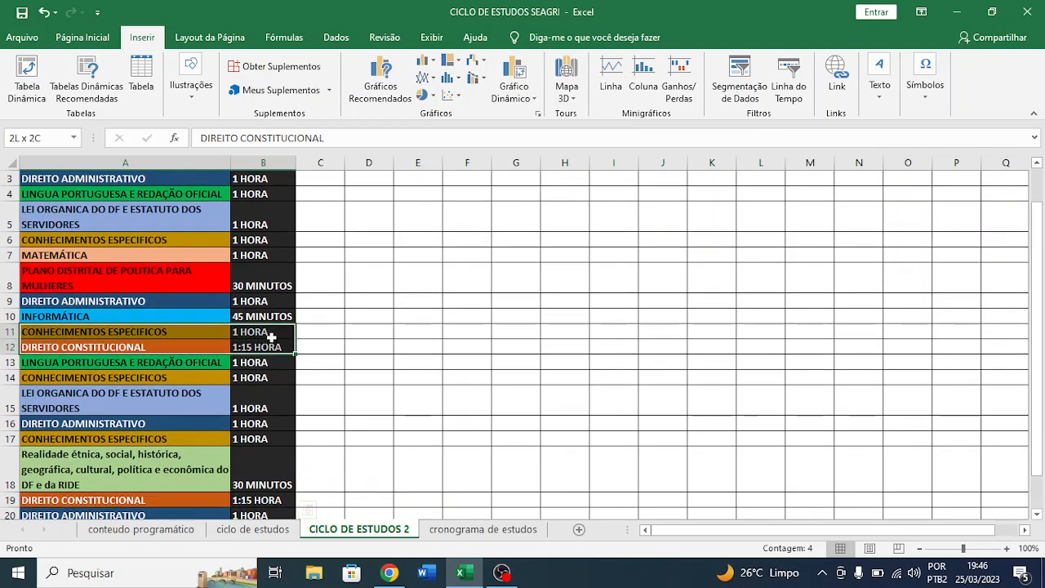
left_click(263, 349)
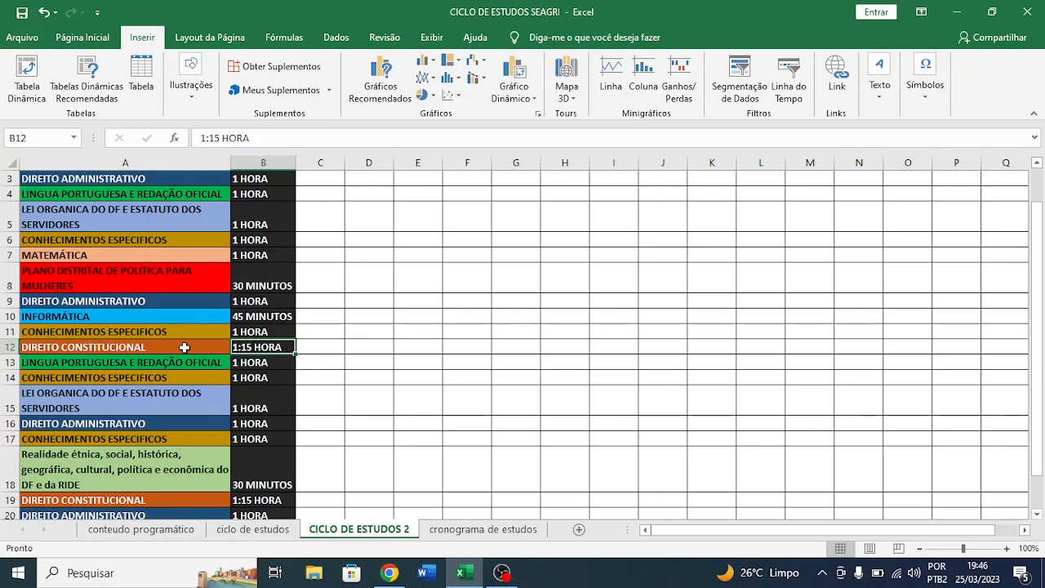
scroll(184, 347, "down", 1)
scroll(185, 347, "up", 2)
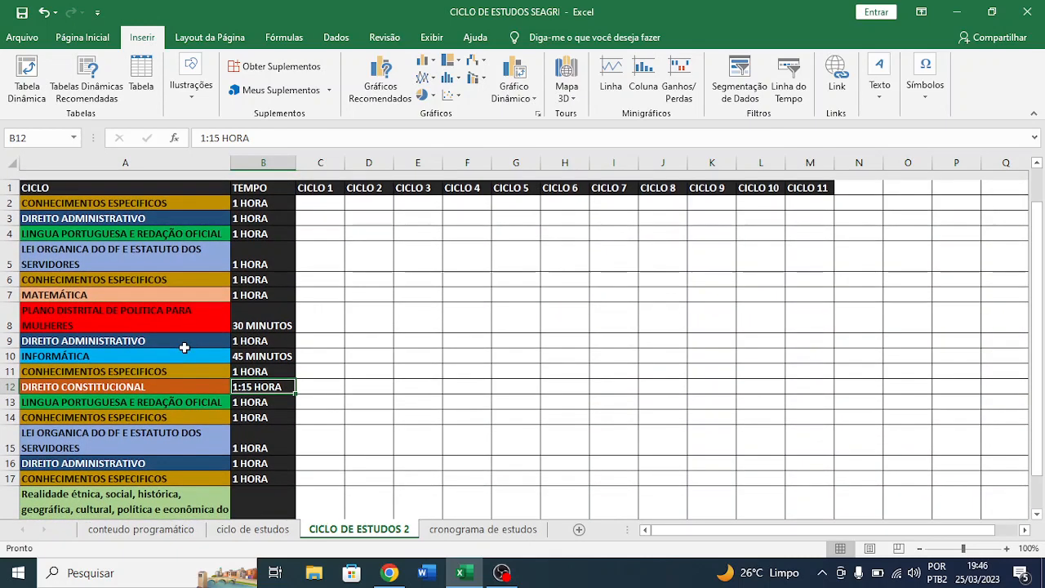
- Replace the header of the subject column in A1 with "materia"
scroll(184, 347, "down", 1)
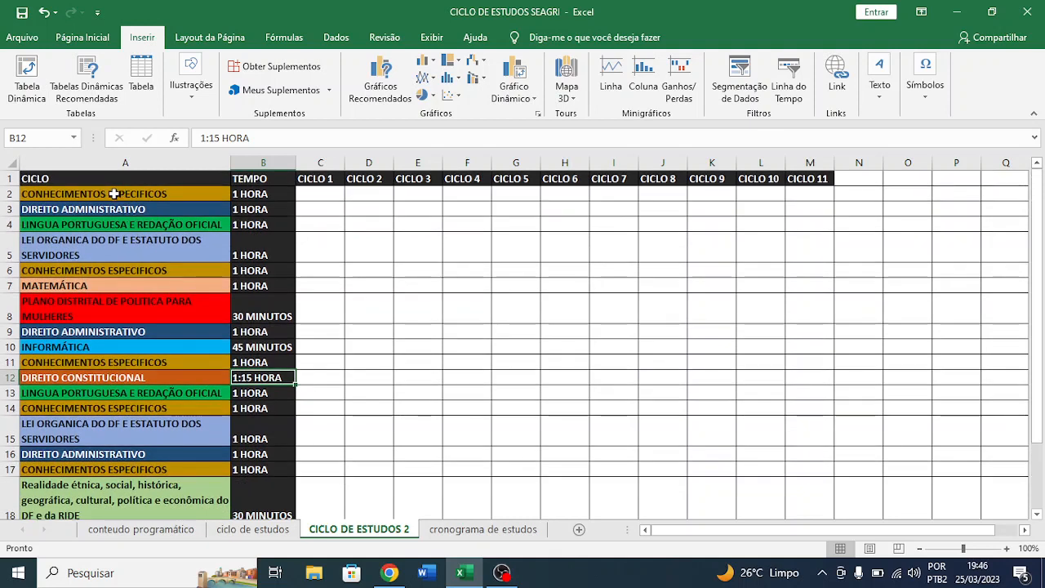
left_click_drag(114, 193, 111, 433)
left_click(51, 179)
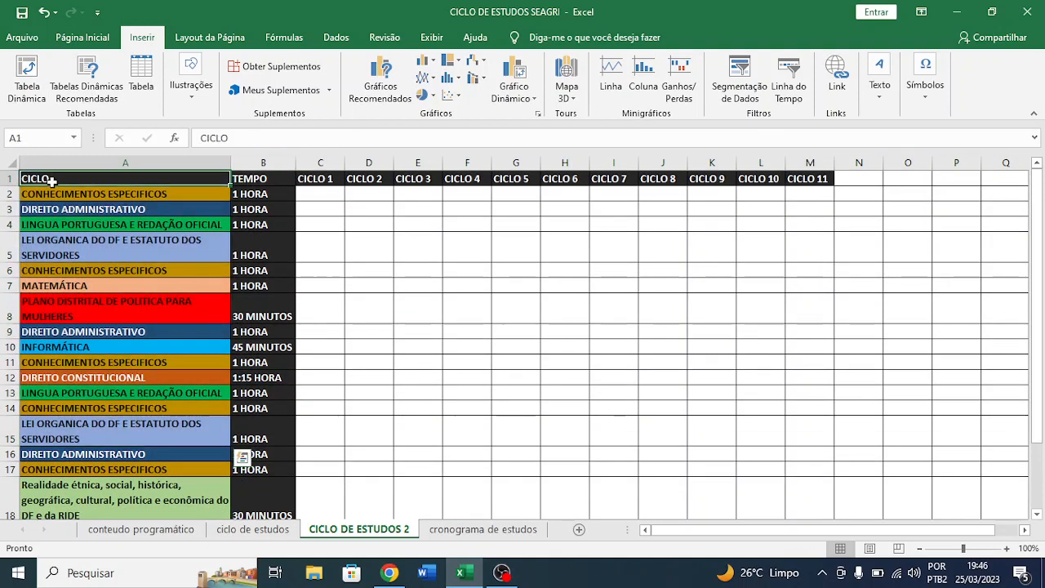
double_click(50, 180)
left_click_drag(52, 178, 22, 177)
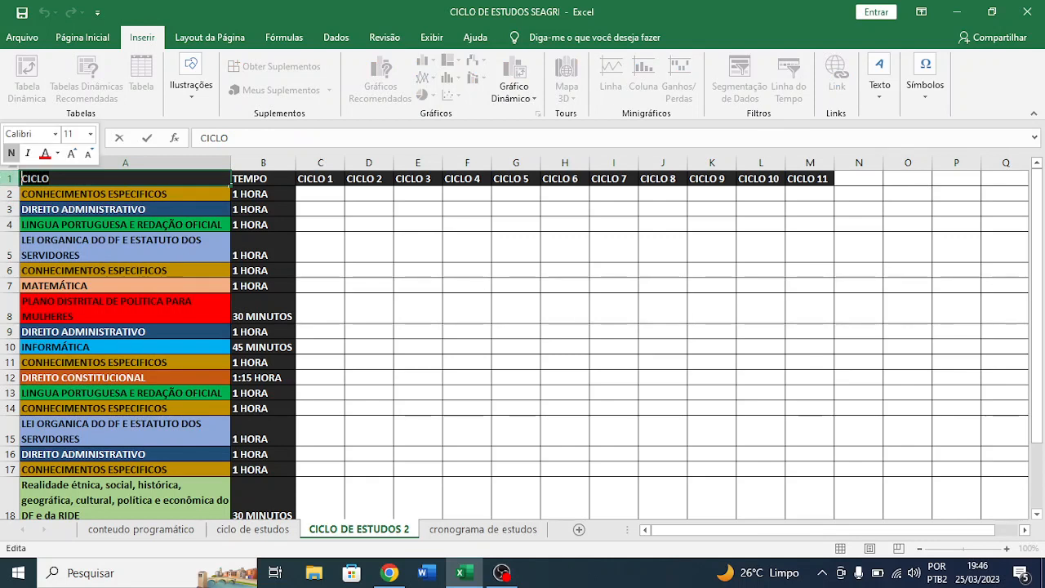
type("mate")
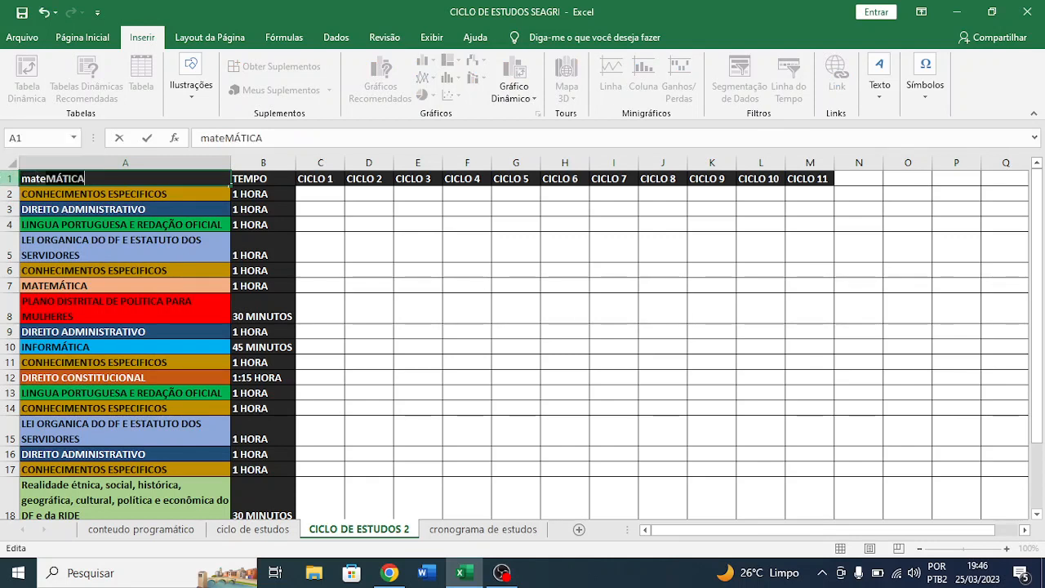
type("ria")
key("Return")
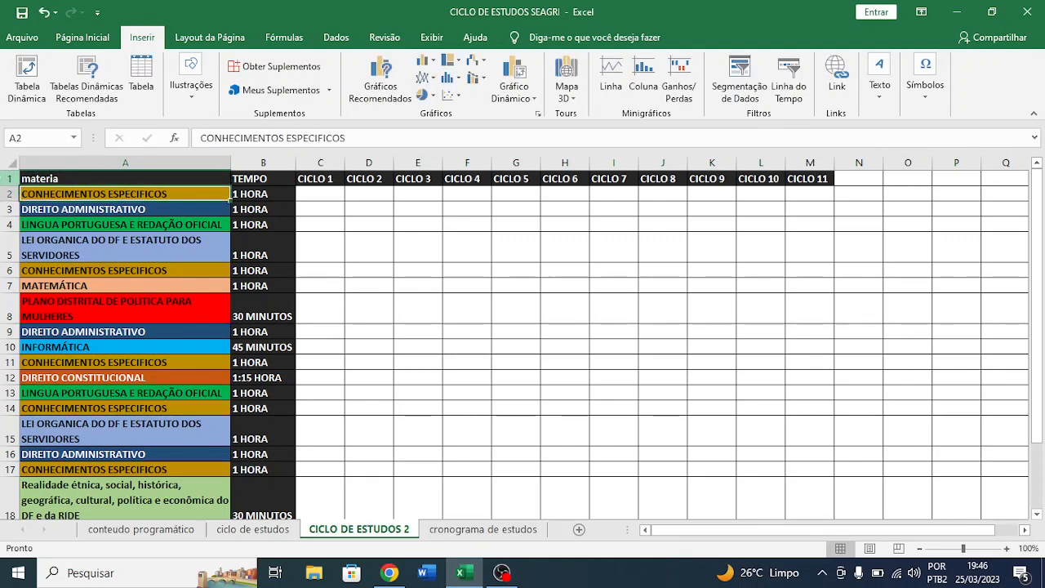
- Enter 60% in C2 as the CICLO 1 result of the first CONHECIMENTOS ESPECIFICOS block
left_click(273, 180)
left_click(173, 191)
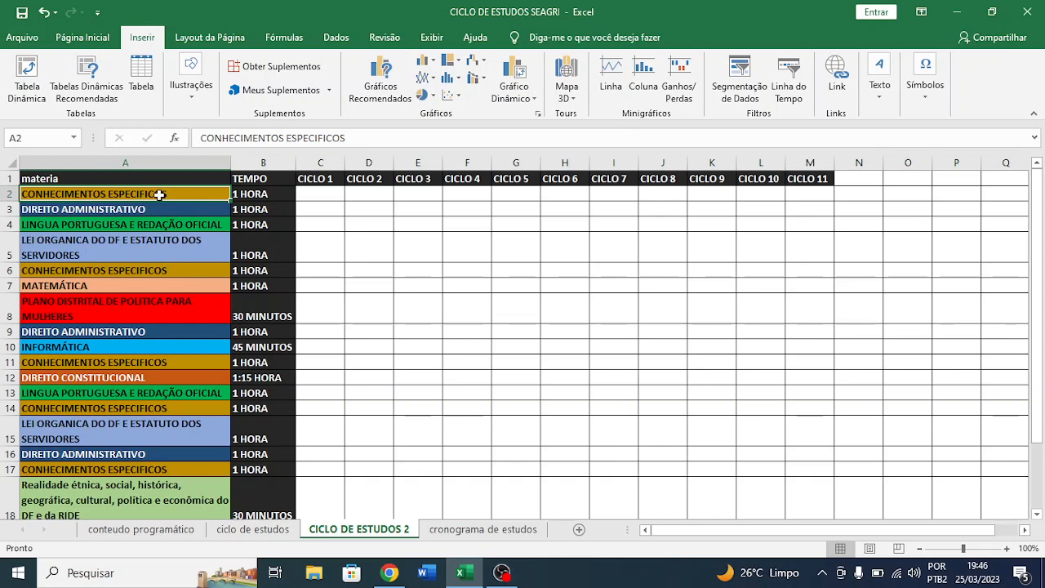
double_click(159, 195)
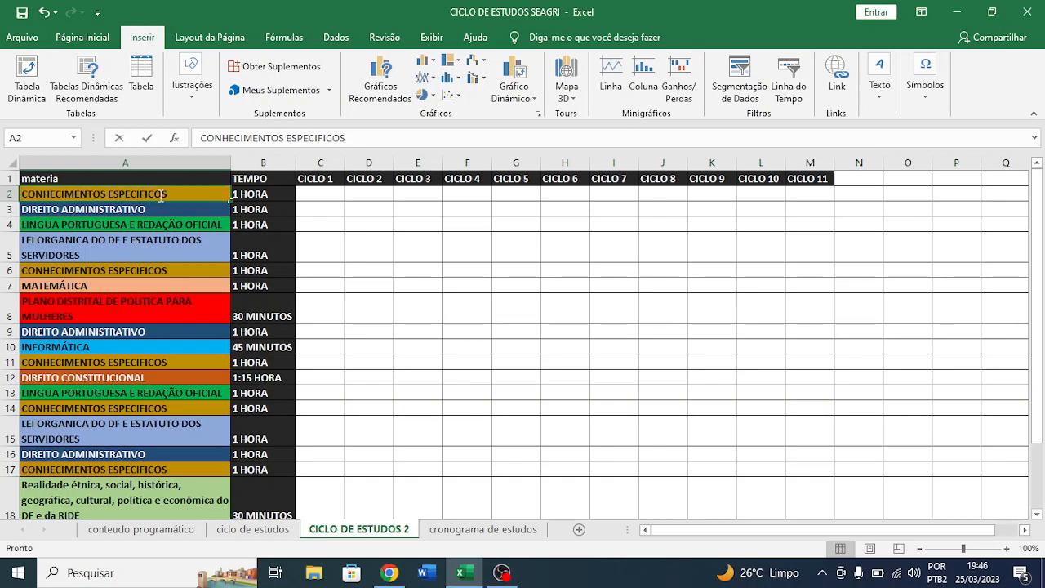
left_click(266, 194)
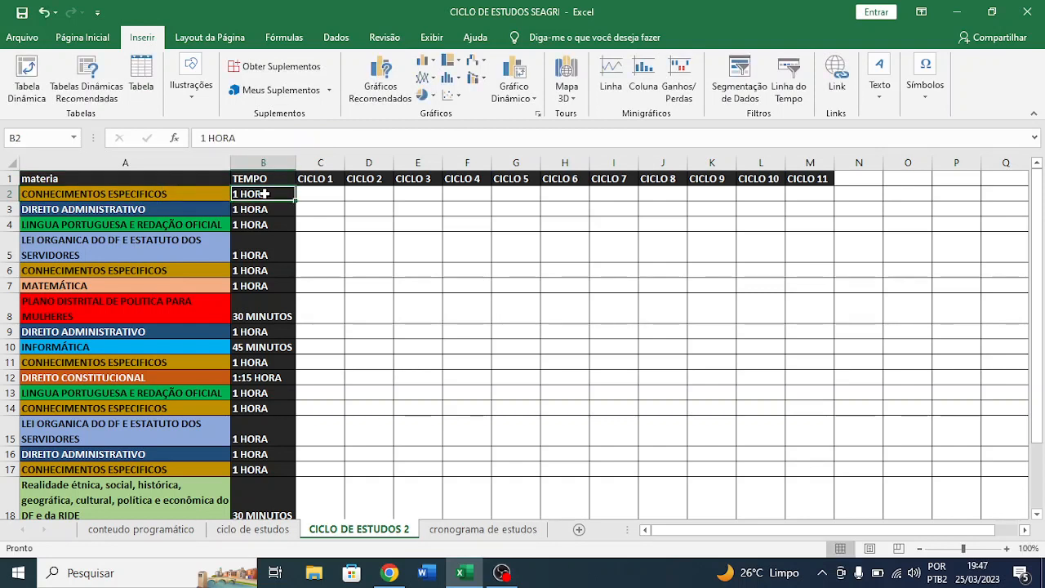
left_click(324, 196)
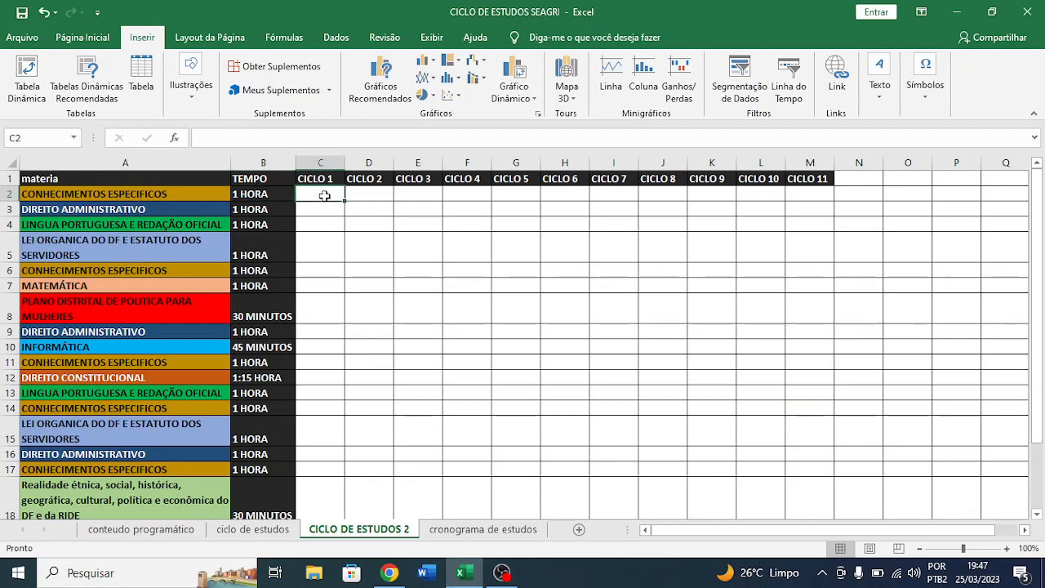
type("60")
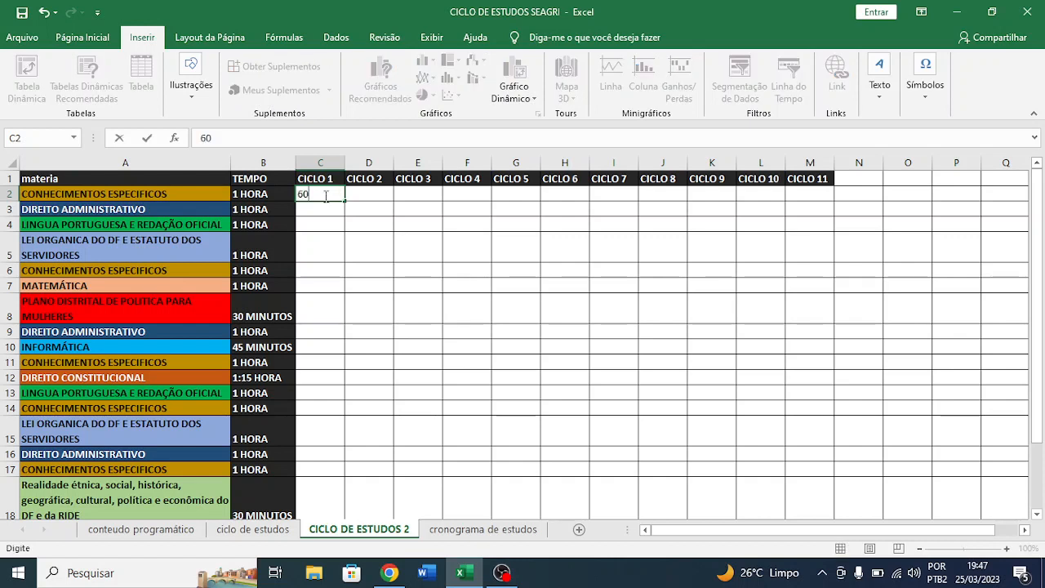
type("%")
key("Return")
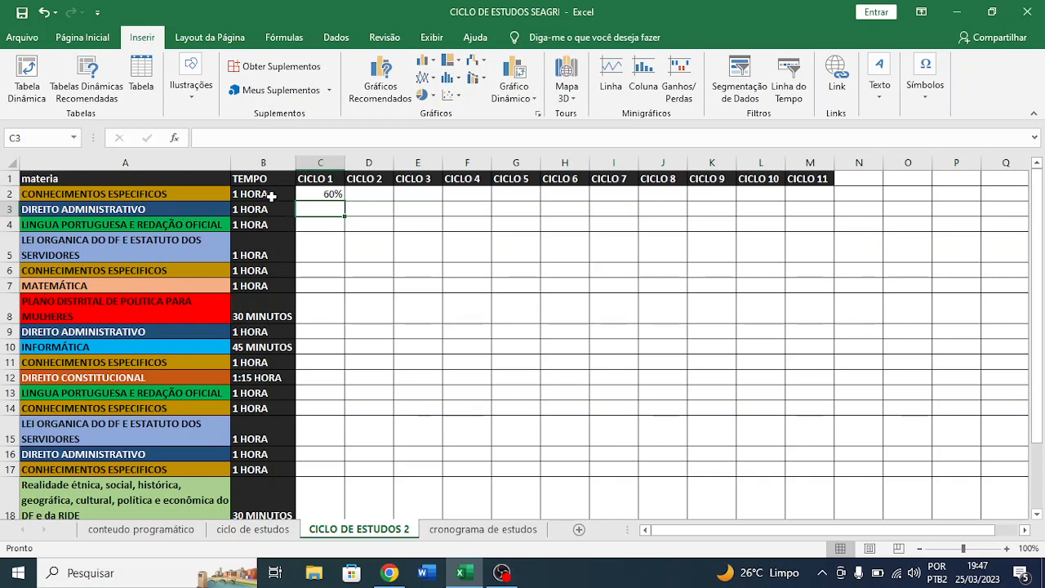
- Review the sequence of subject blocks and study times in rows 3 to 10 as part of CICLO 1
left_click(329, 220)
left_click(333, 248)
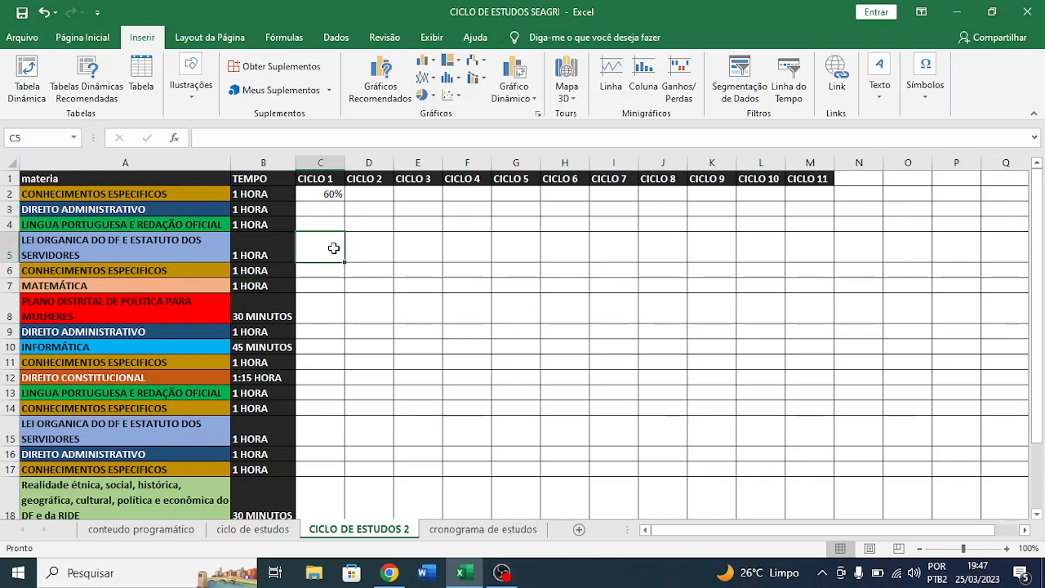
left_click(251, 209)
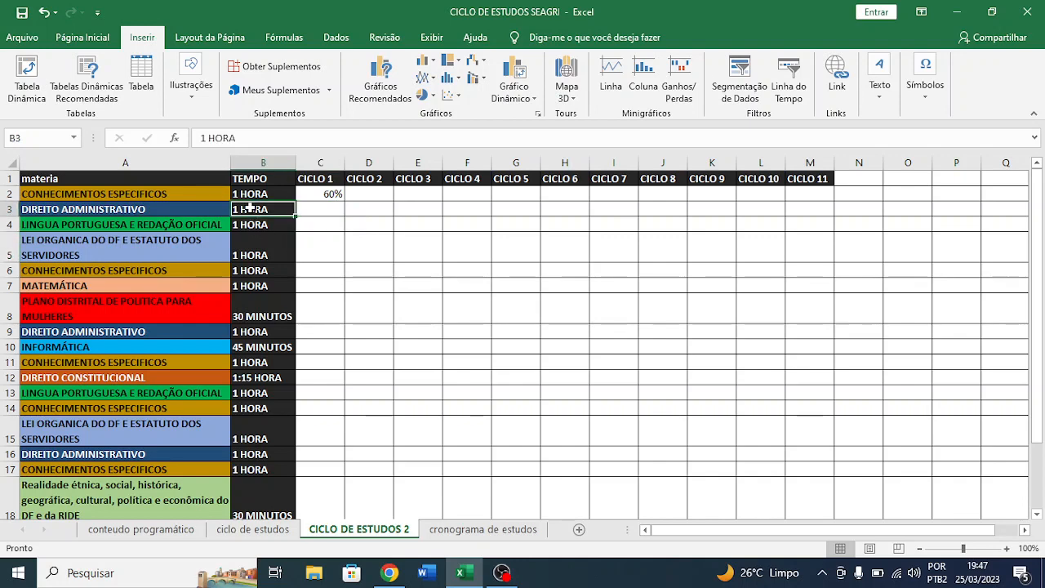
left_click(270, 240)
scroll(271, 235, "down", 1)
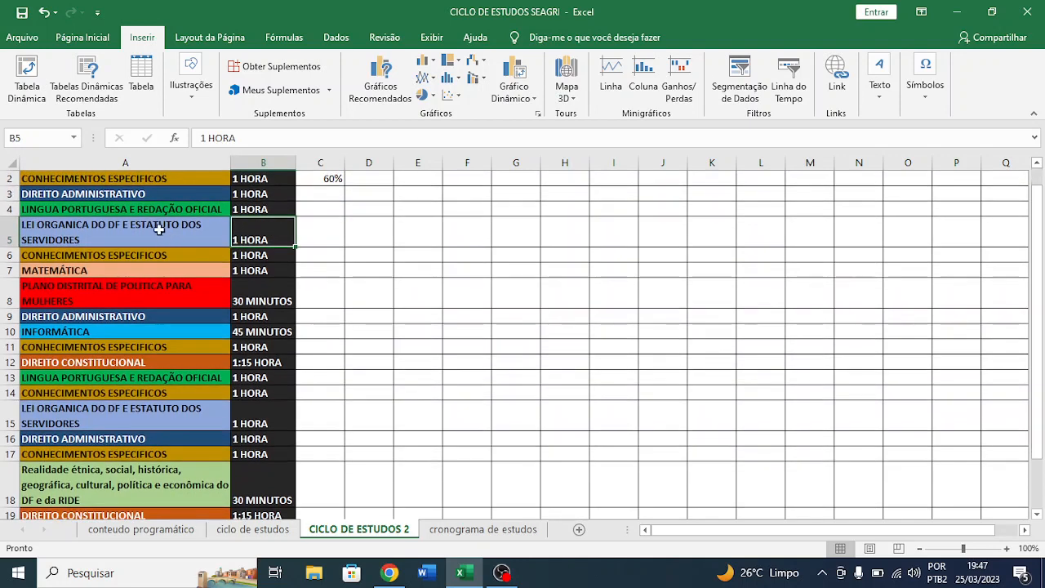
left_click(155, 229)
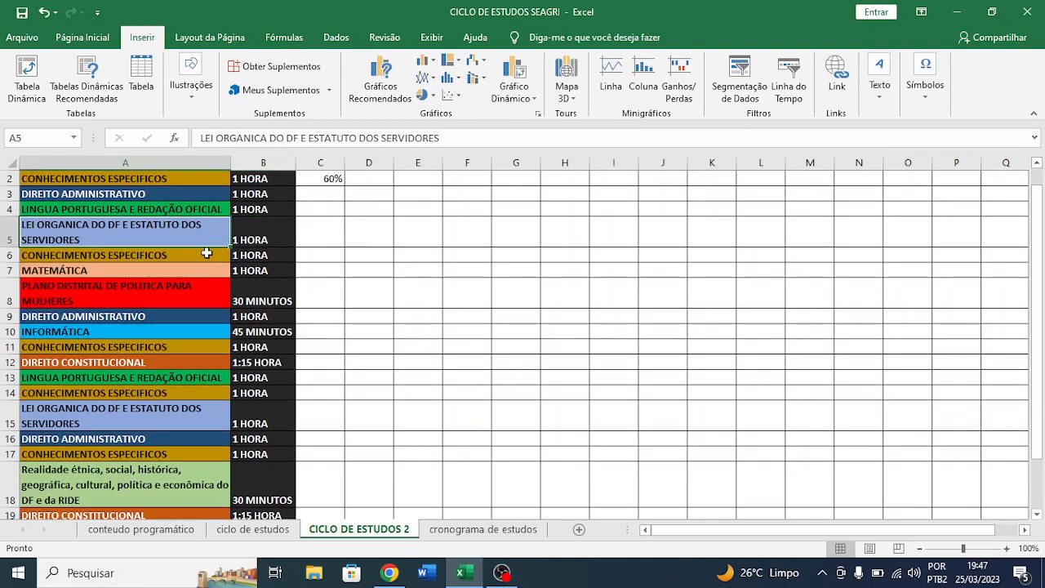
left_click(197, 256)
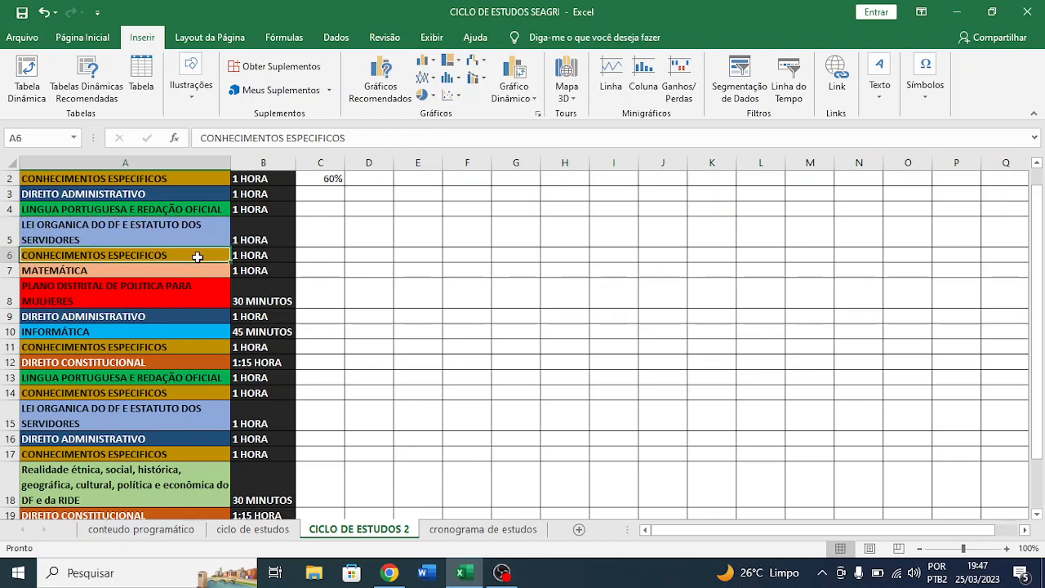
left_click(184, 276)
left_click(168, 292)
left_click(153, 333)
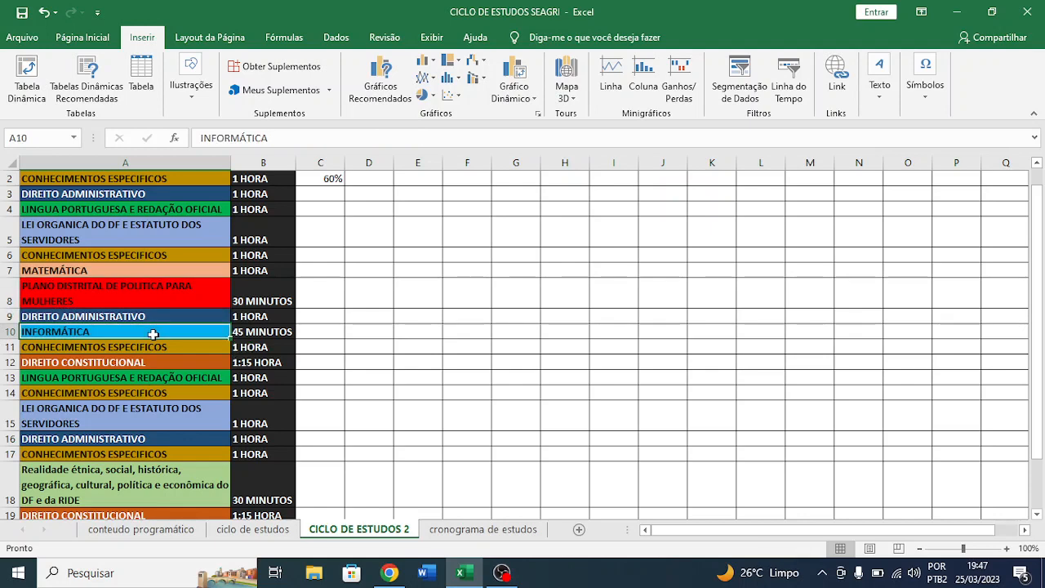
- Review the blocks in rows 11 and 12, checking the Direito Constitucional time and its CICLO 1 cell
scroll(130, 335, "down", 1)
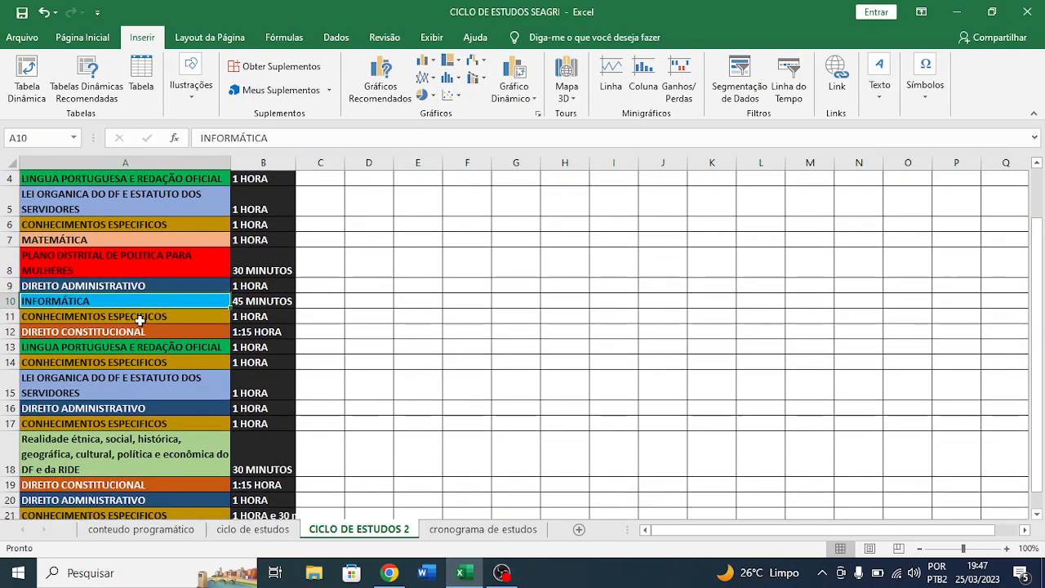
left_click(140, 319)
left_click_drag(140, 319, 139, 328)
left_click(138, 328)
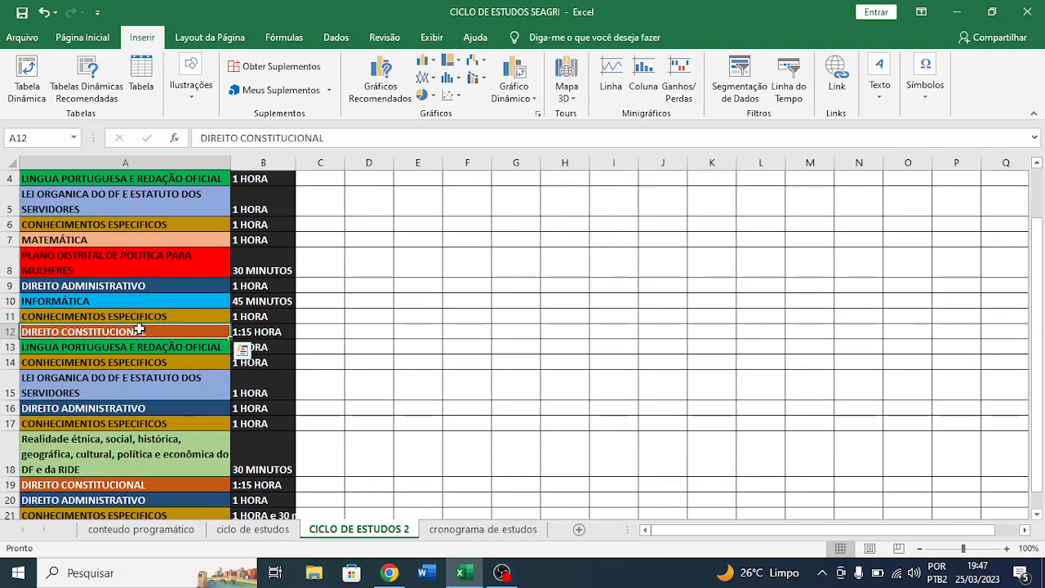
left_click(275, 333)
left_click(320, 329)
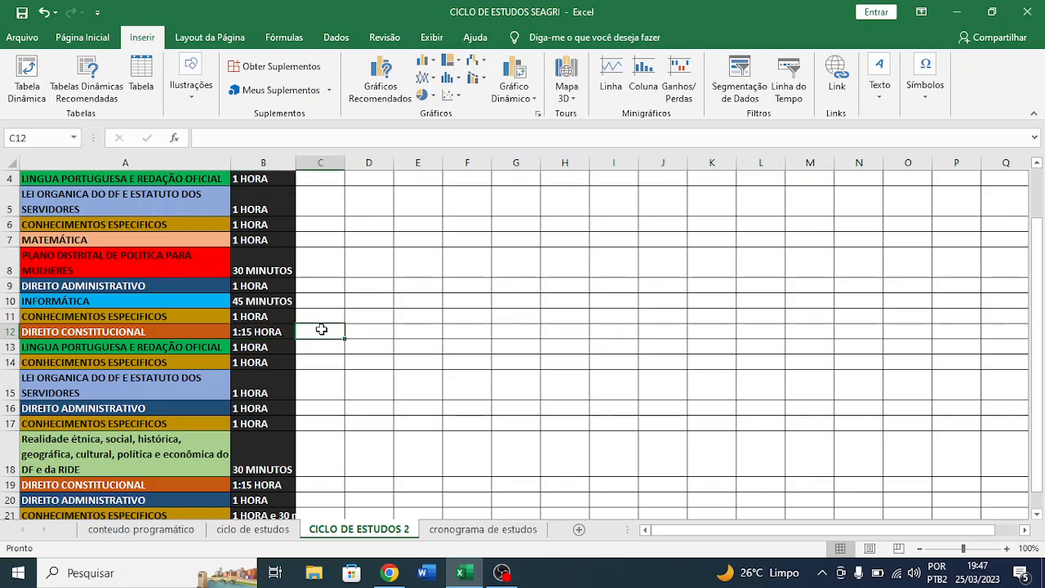
- Review the remaining blocks of the cycle, from Lingua Portuguesa in row 13 to Conhecimentos Especificos in row 21
scroll(321, 329, "down", 2)
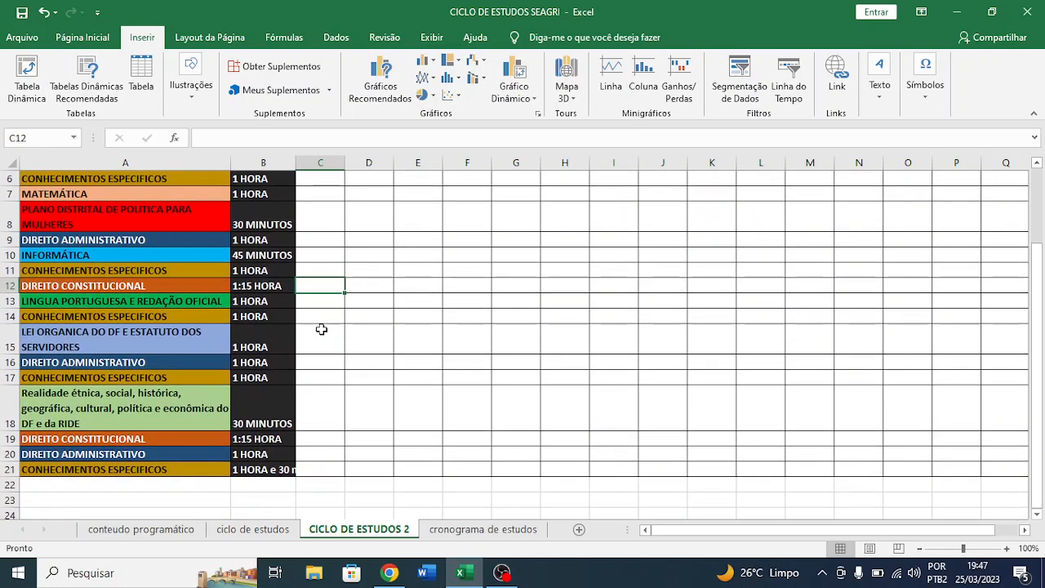
left_click(156, 302)
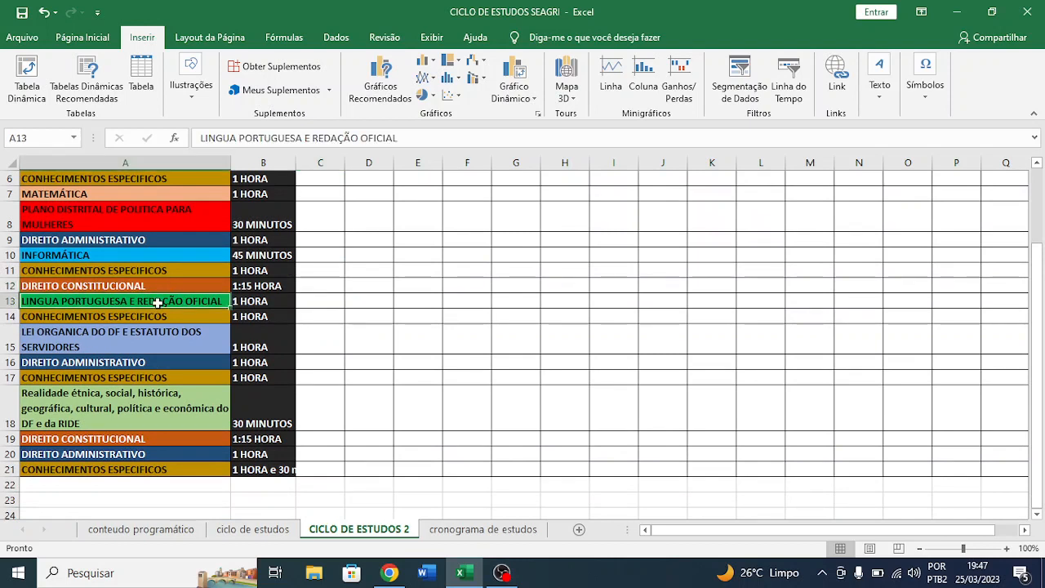
left_click(258, 302)
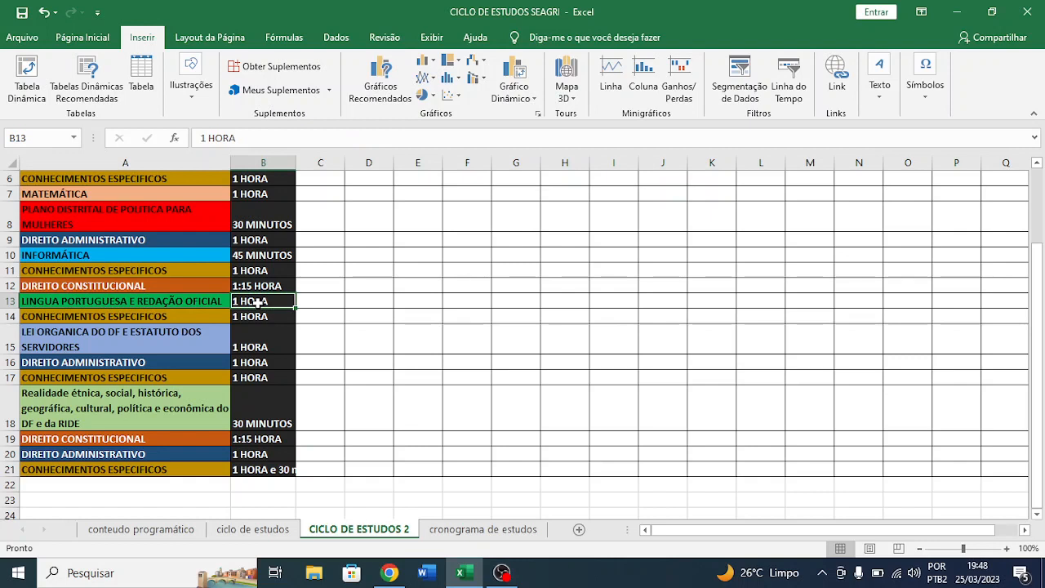
left_click(310, 299)
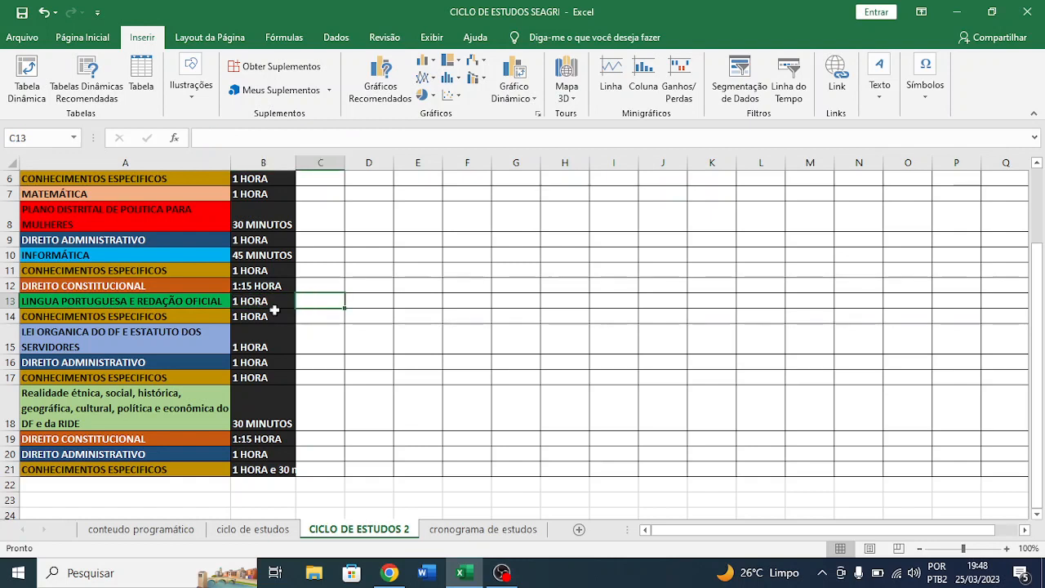
left_click(160, 320)
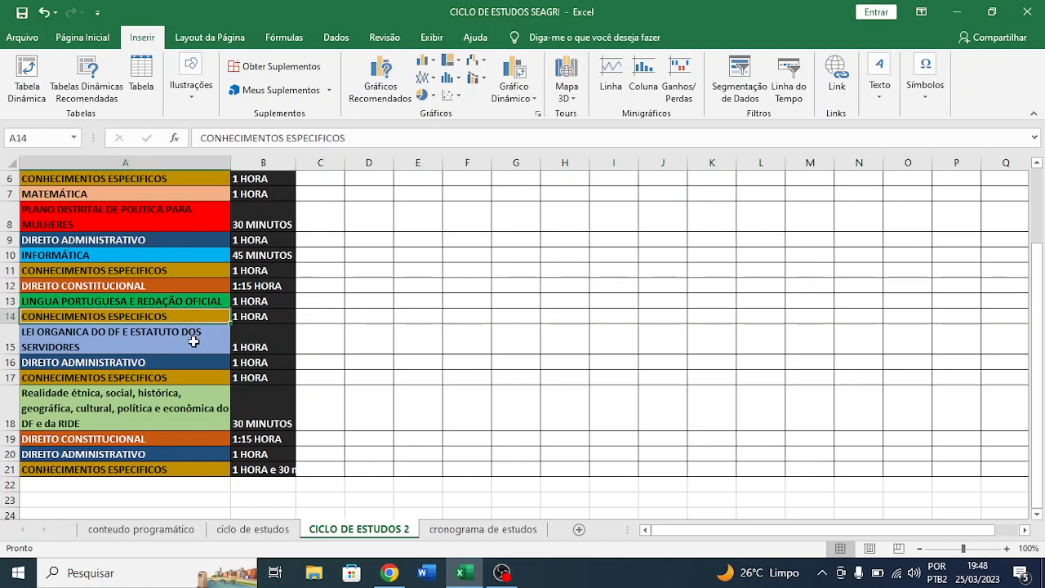
left_click(194, 341)
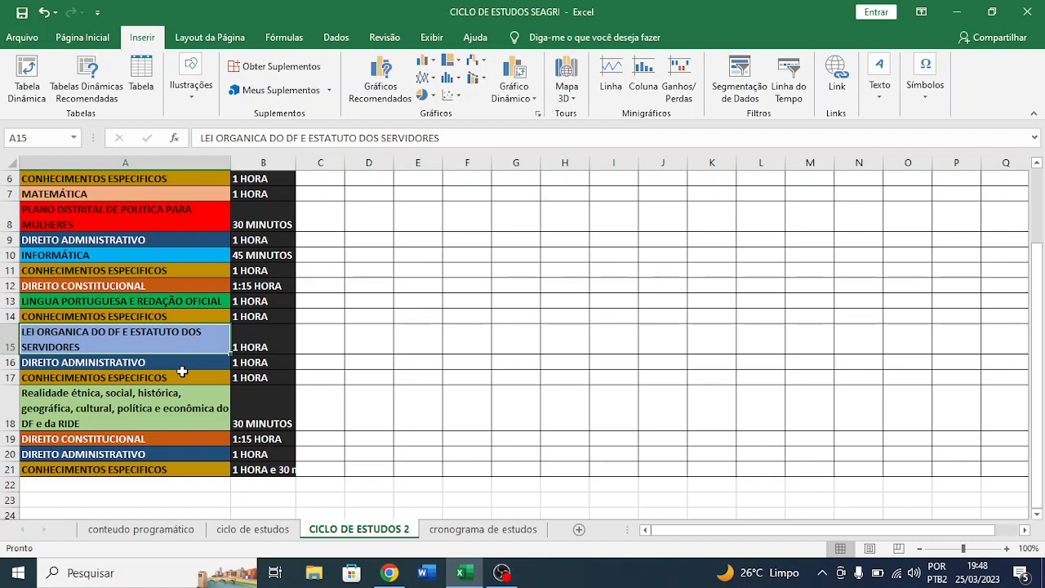
left_click(183, 376)
left_click(174, 395)
left_click(196, 455)
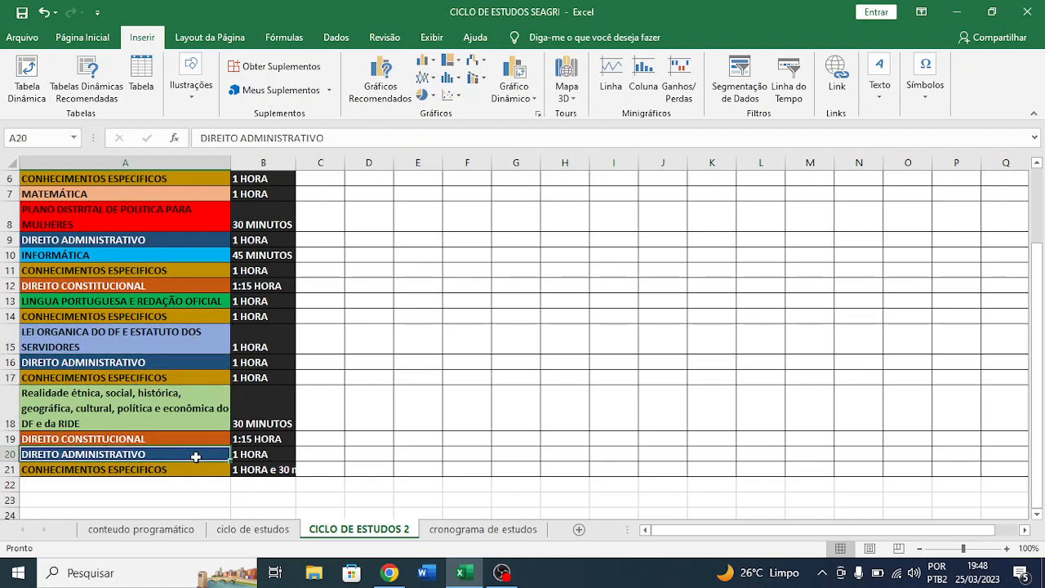
left_click(187, 468)
- Return to the first block and compare its result cells for CICLO 1 to CICLO 3 in row 2
scroll(186, 470, "up", 2)
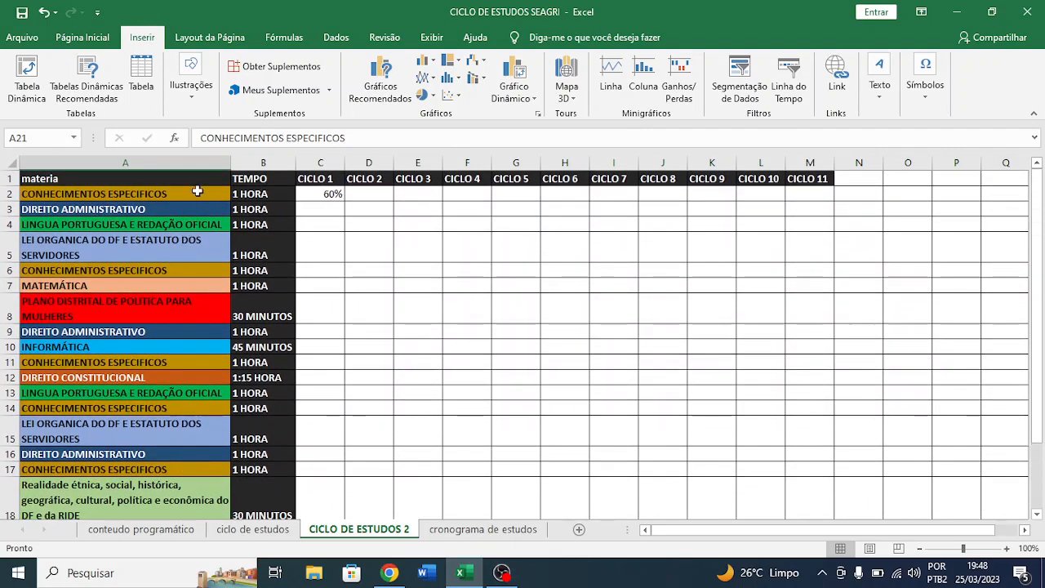
left_click(372, 190)
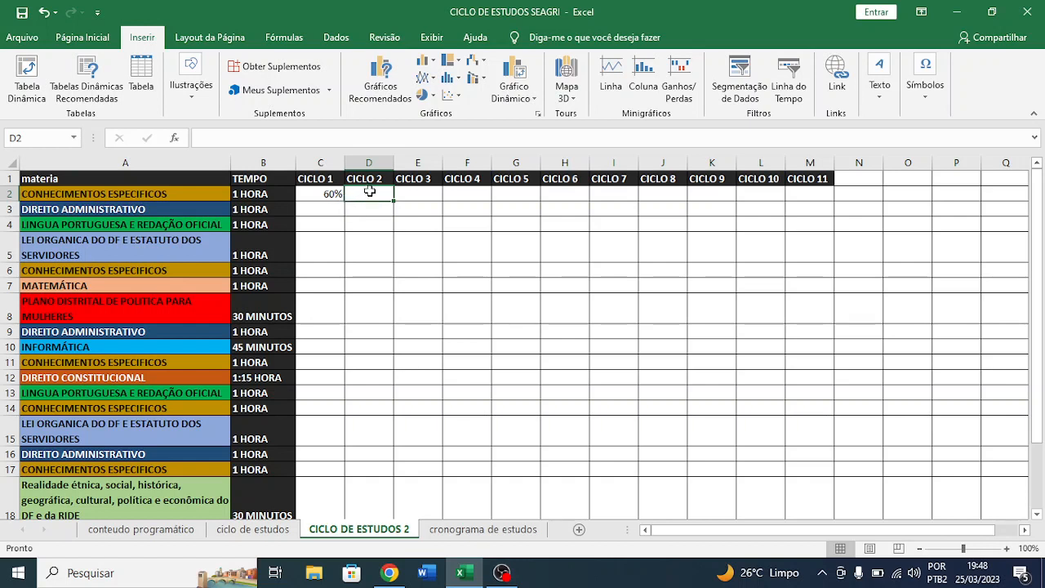
left_click(324, 193)
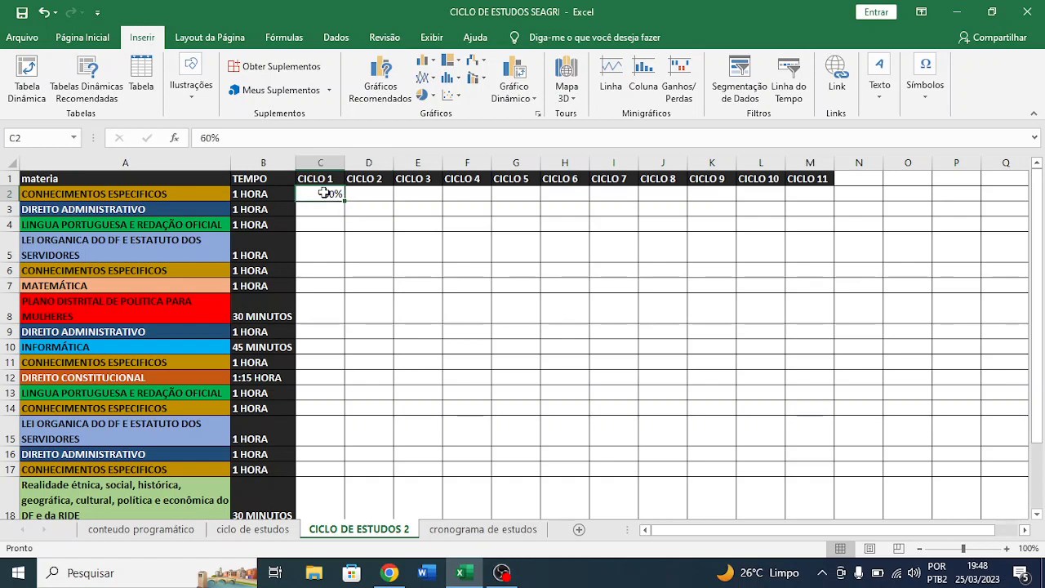
left_click_drag(325, 193, 414, 192)
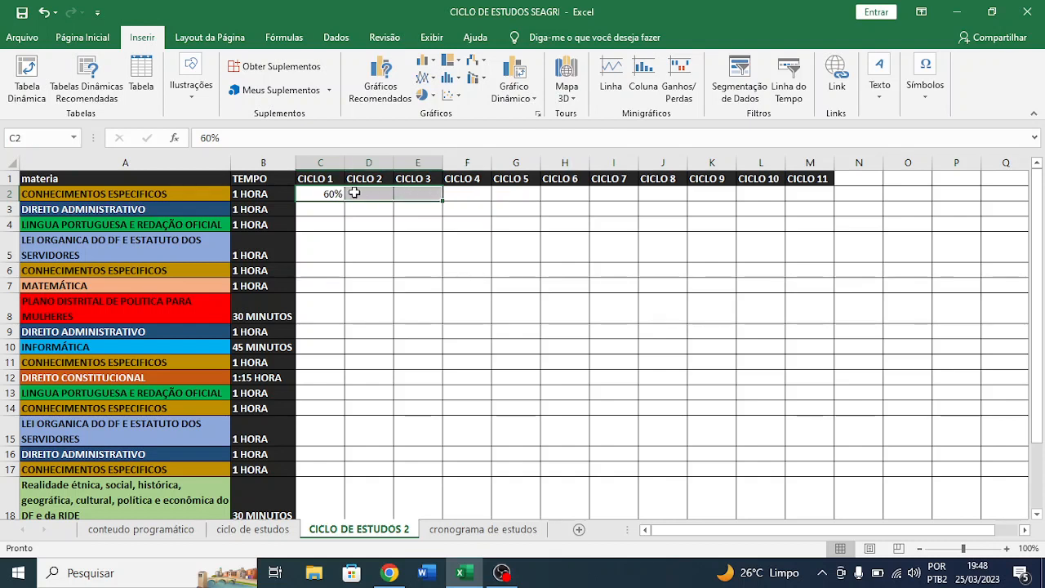
left_click(359, 194)
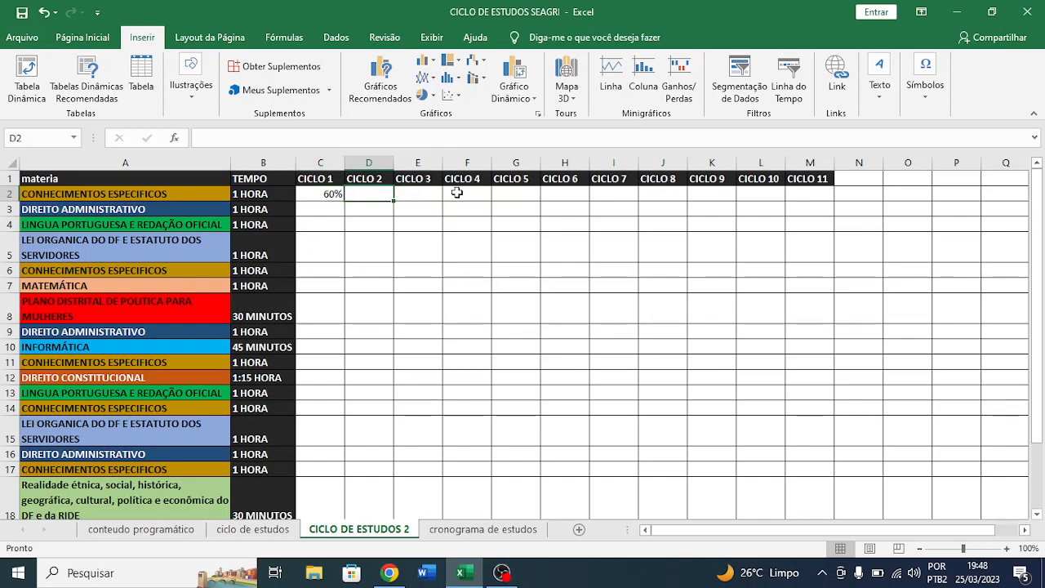
- Examine the empty result columns for CICLO 6, CICLO 10 and CICLO 11, following CICLO 11 down to row 21
left_click_drag(556, 197, 575, 395)
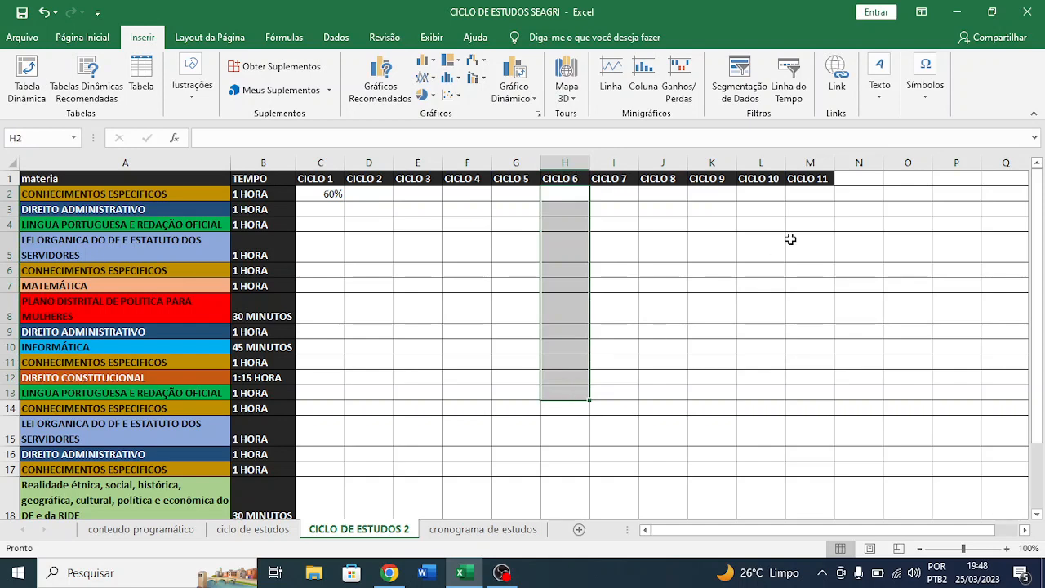
left_click_drag(767, 194, 777, 491)
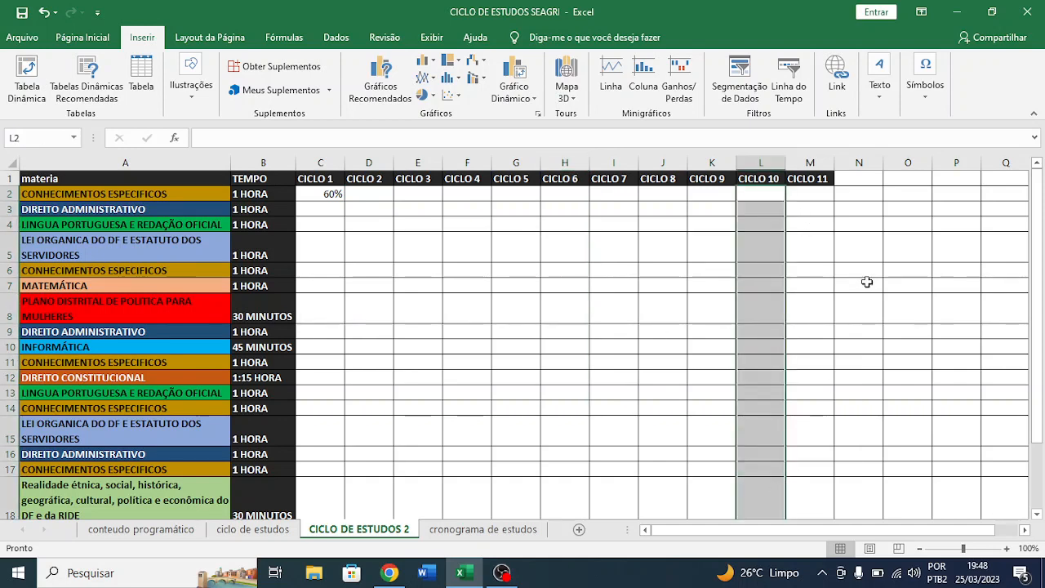
left_click_drag(809, 196, 812, 469)
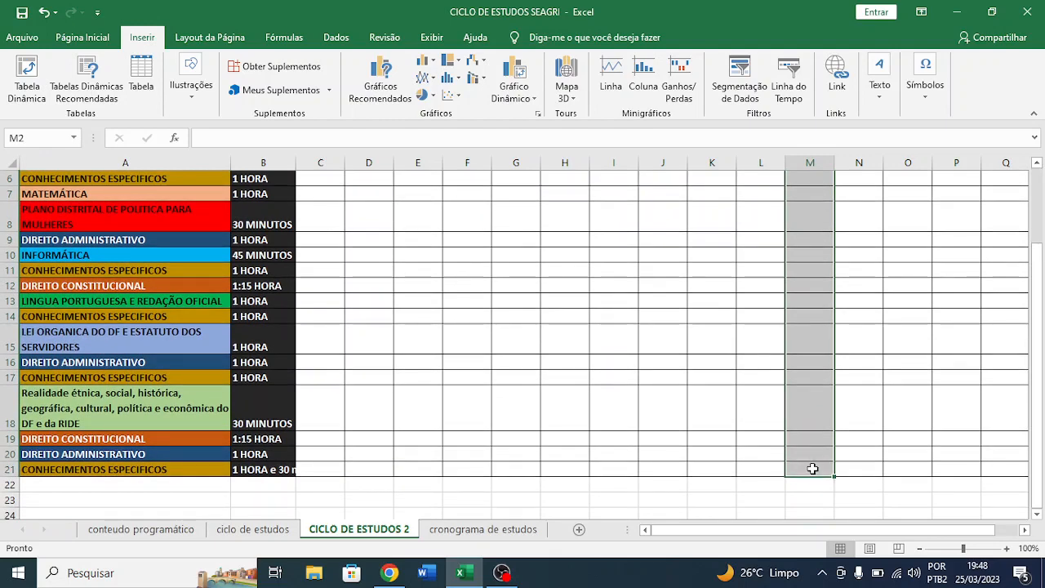
scroll(812, 468, "up", 2)
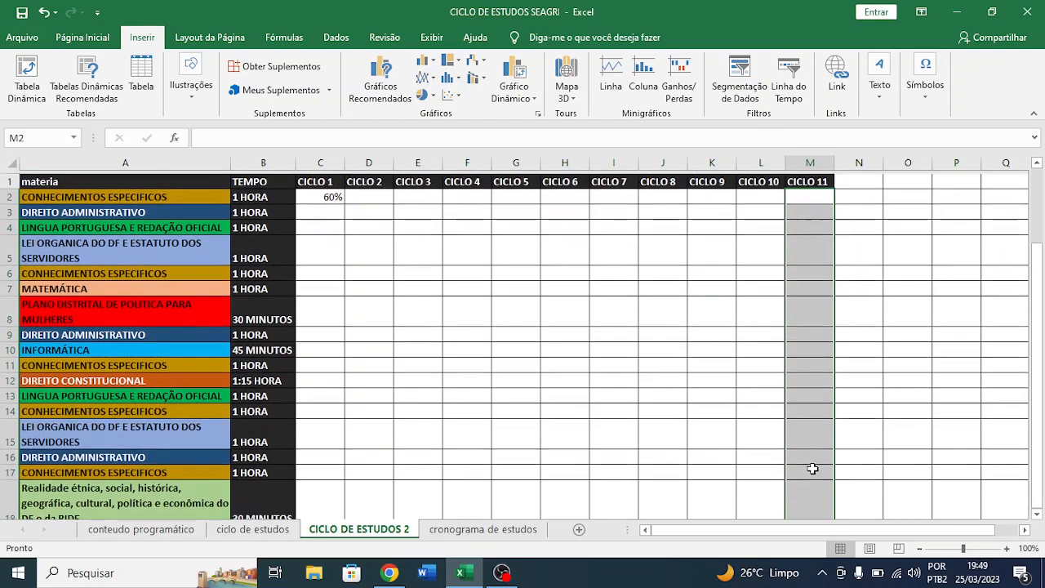
scroll(812, 468, "down", 2)
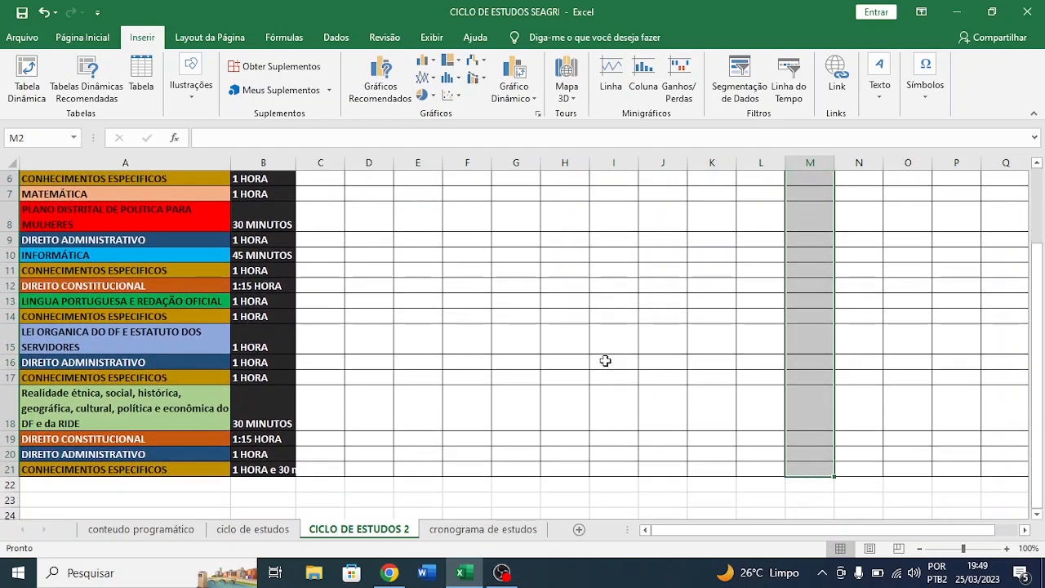
scroll(604, 361, "up", 2)
- Select the complete cycle of subjects and times in A2:B21 to review it as a whole
scroll(306, 264, "down", 1)
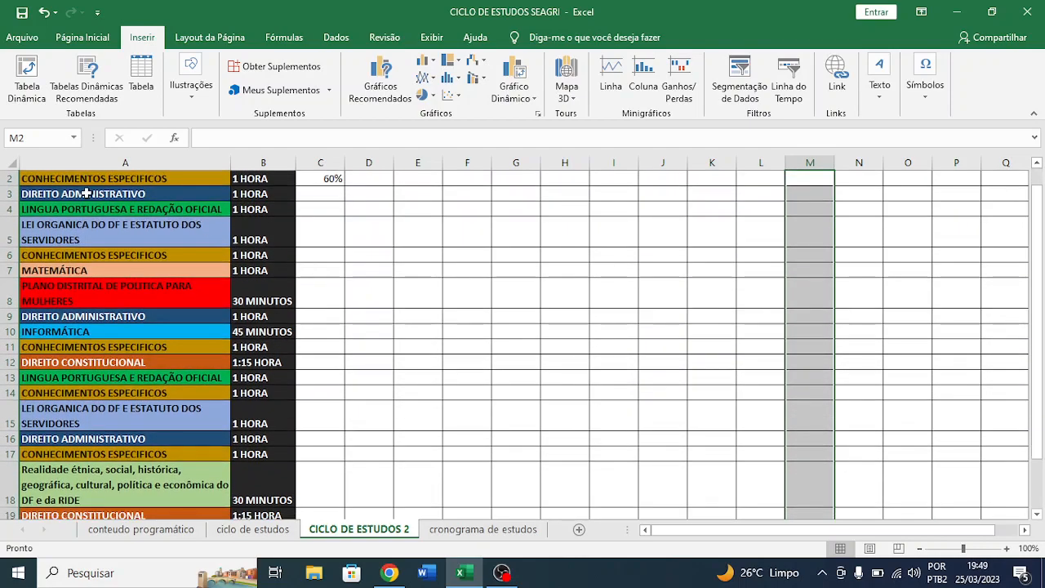
left_click(128, 181)
left_click_drag(129, 181, 263, 494)
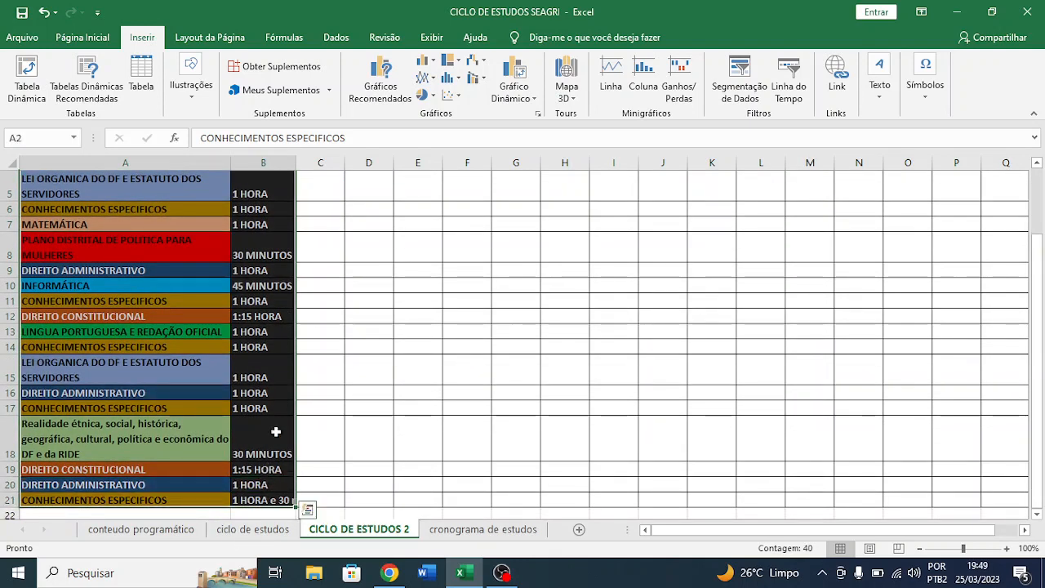
scroll(263, 338, "up", 2)
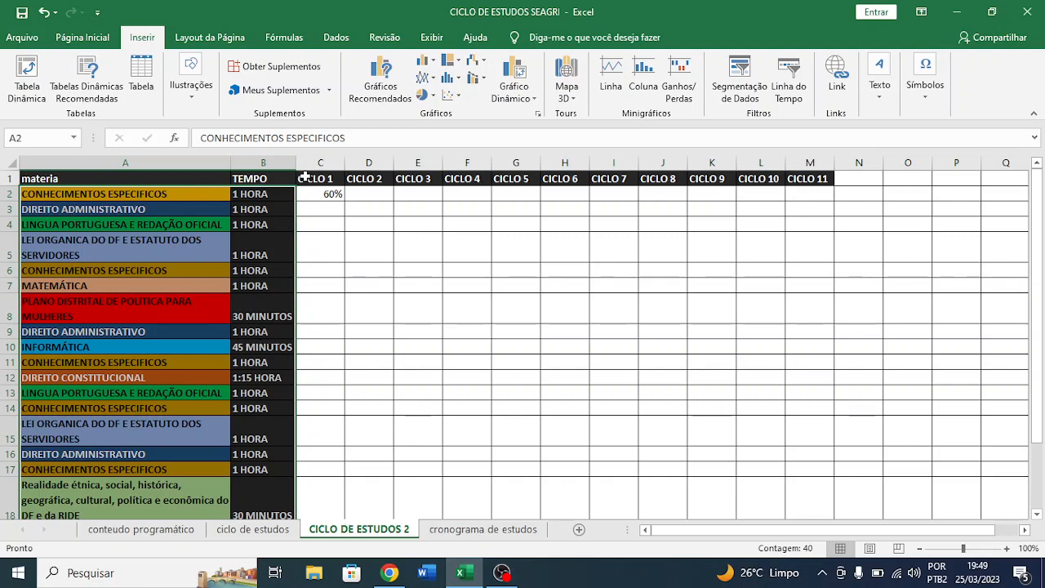
- Select the result columns from CICLO 1 to CICLO 10 to review where each cycle's results are recorded
left_click_drag(309, 178, 769, 473)
scroll(770, 474, "up", 2)
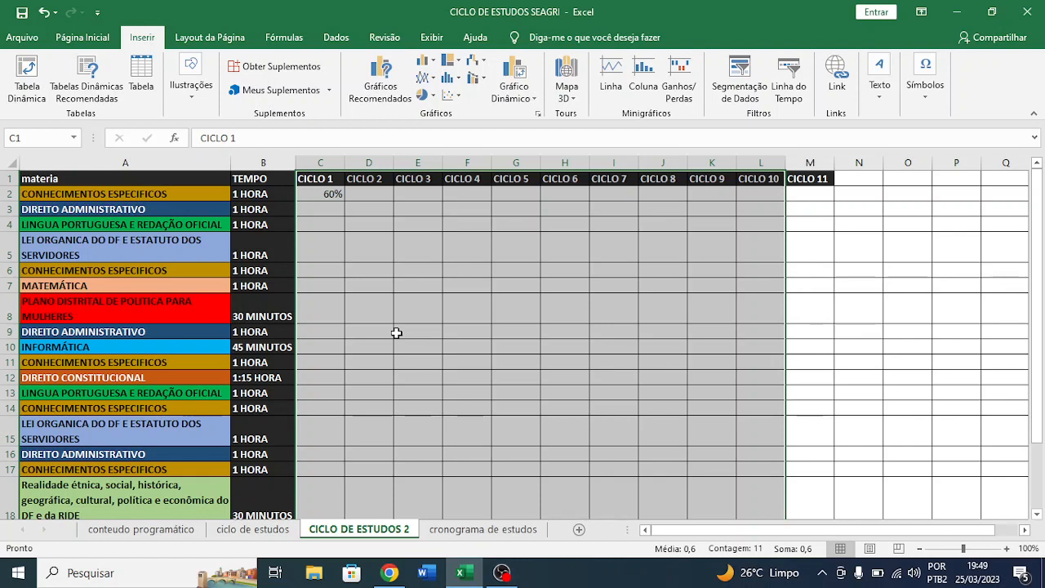
left_click(755, 227)
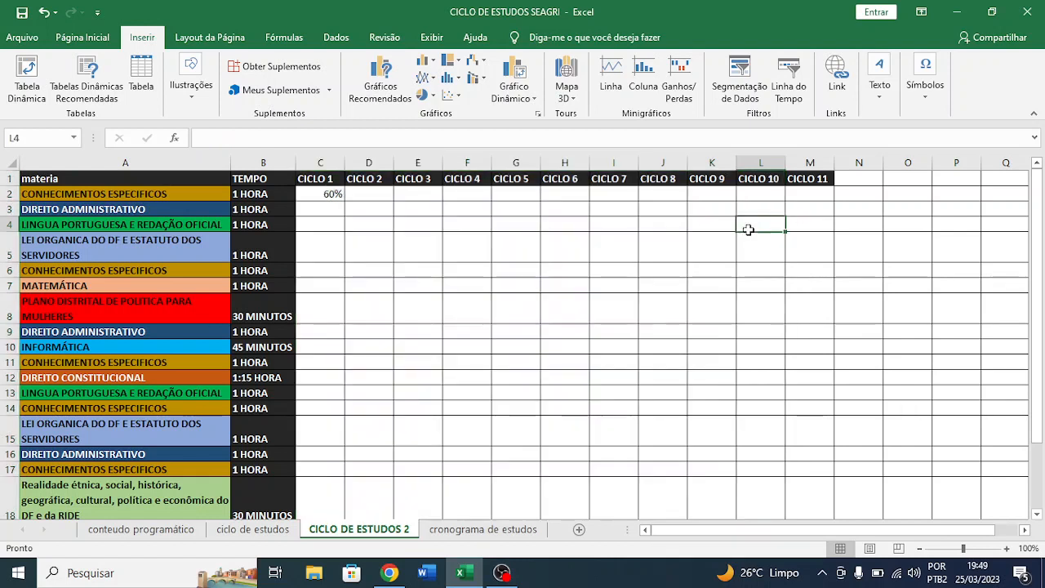
- Review the sequence of subjects from the first block in row 2 to the last in row 21, selecting A2:A18
left_click(83, 192)
scroll(83, 192, "down", 2)
scroll(88, 192, "up", 2)
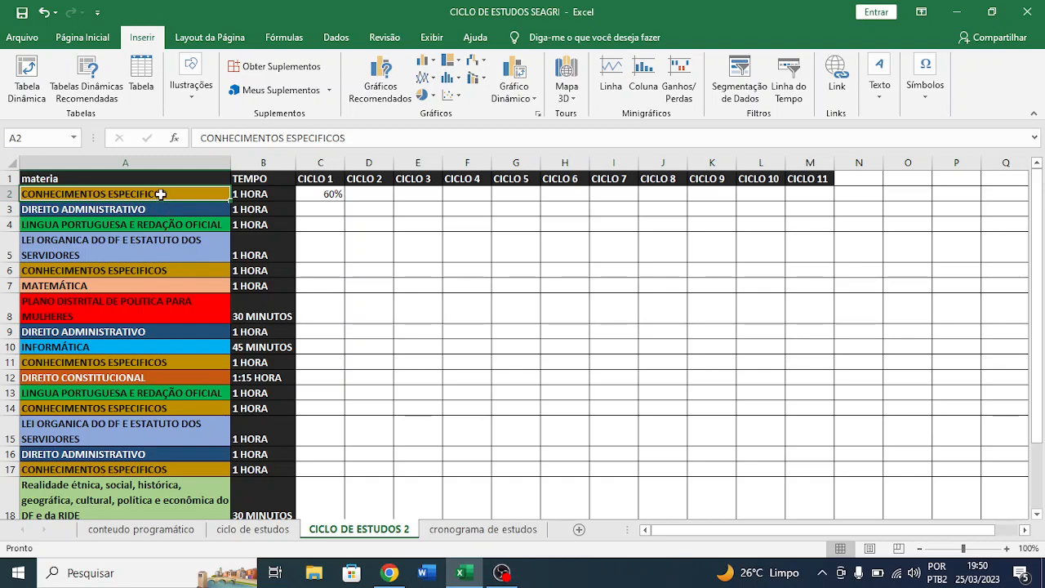
left_click_drag(161, 199, 131, 480)
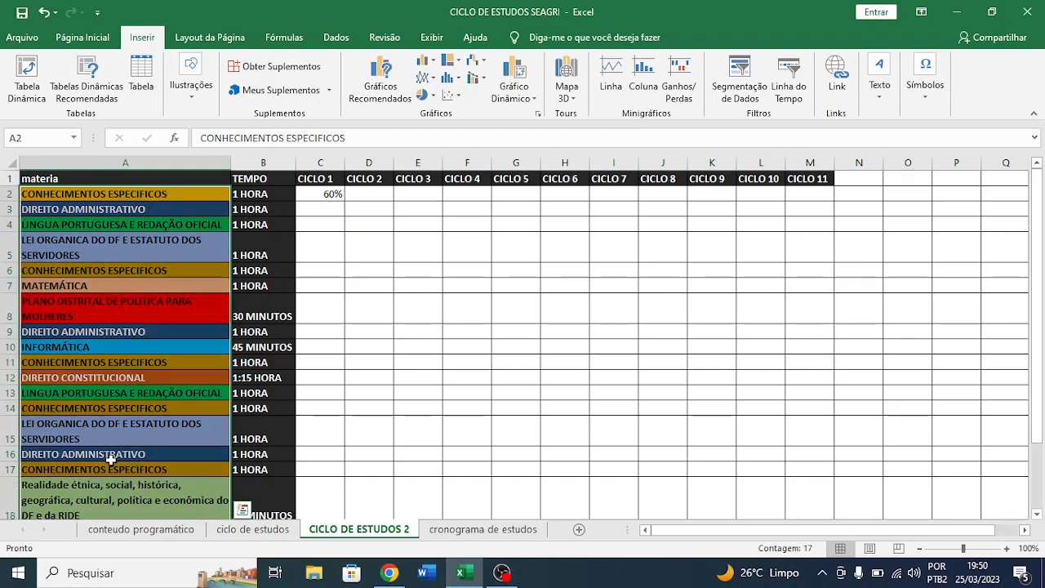
scroll(110, 460, "down", 2)
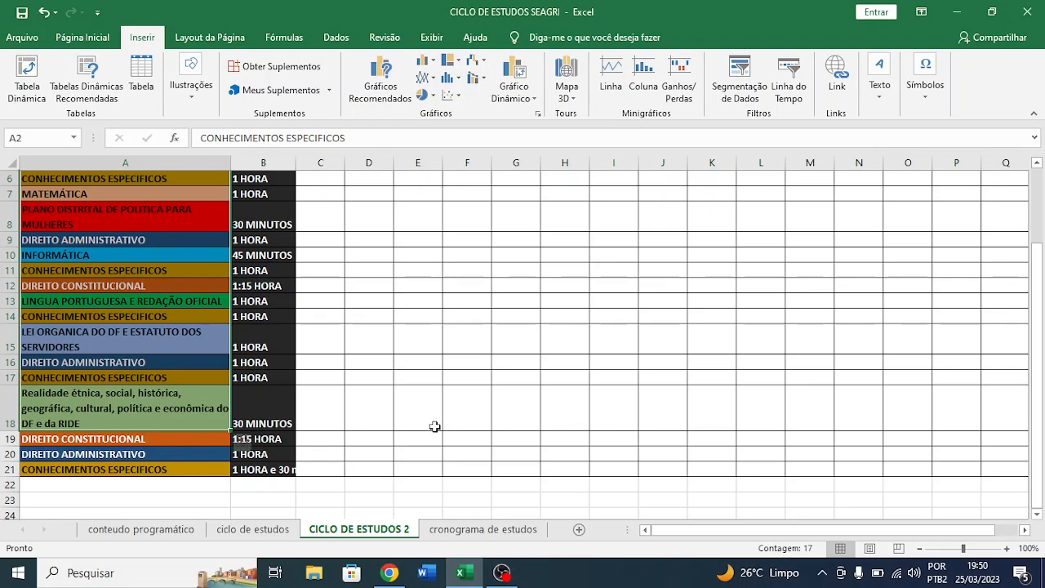
scroll(441, 432, "up", 2)
- View the weekly timetable in the cronograma de estudos sheet and return to the CICLO DE ESTUDOS 2 sheet
left_click(485, 529)
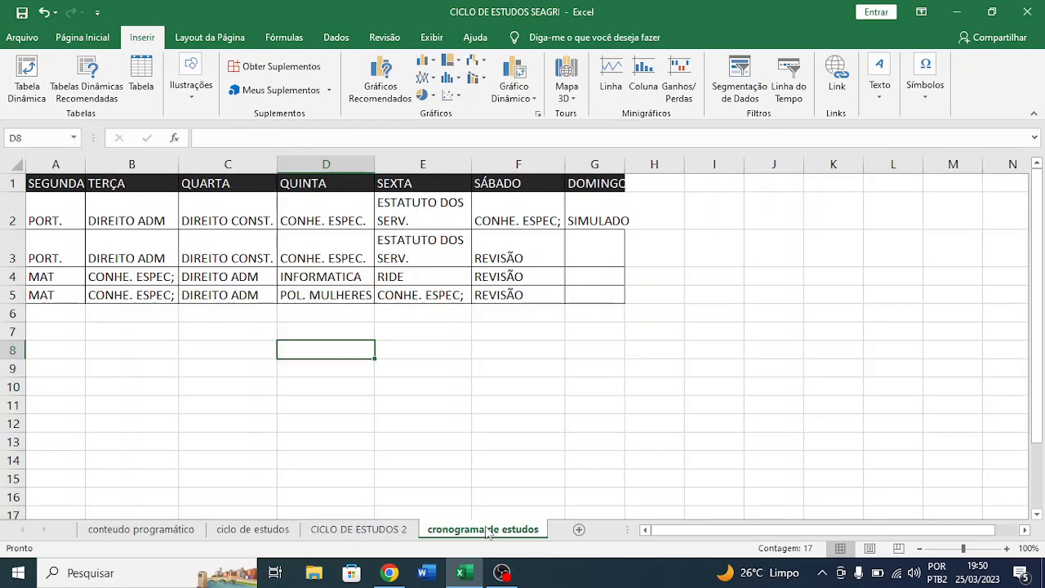
left_click(395, 531)
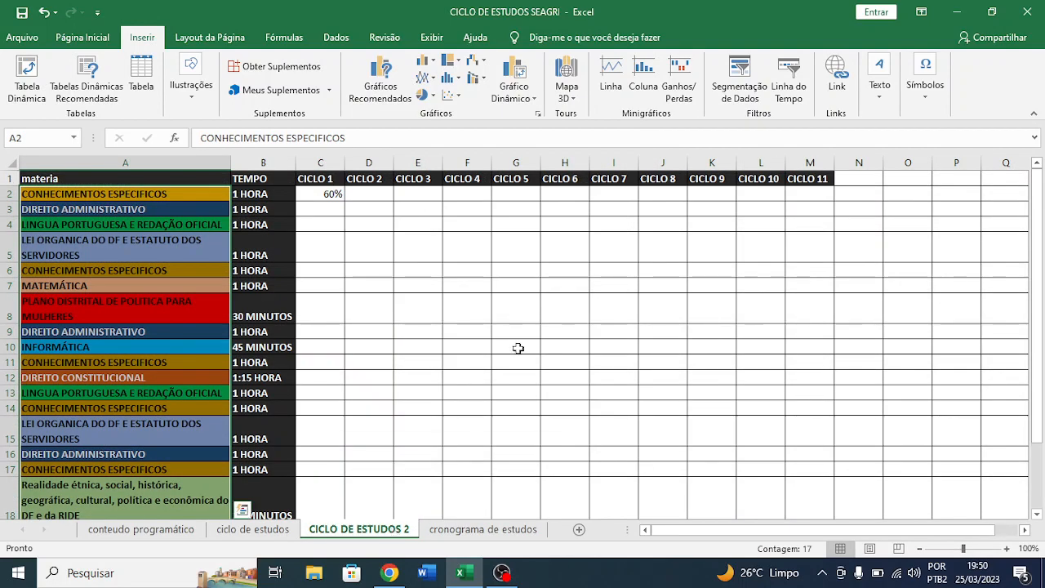
left_click(501, 572)
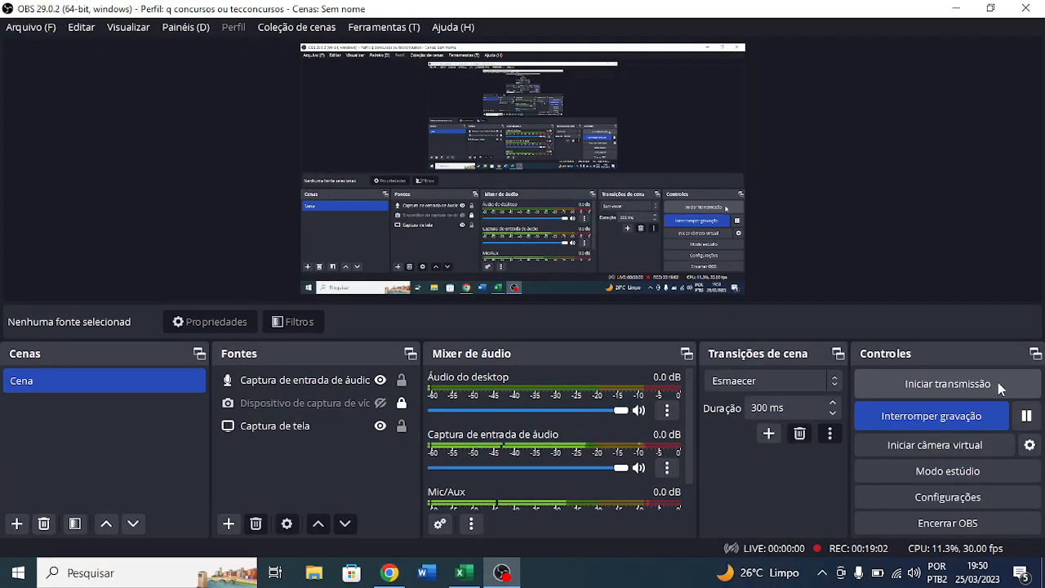